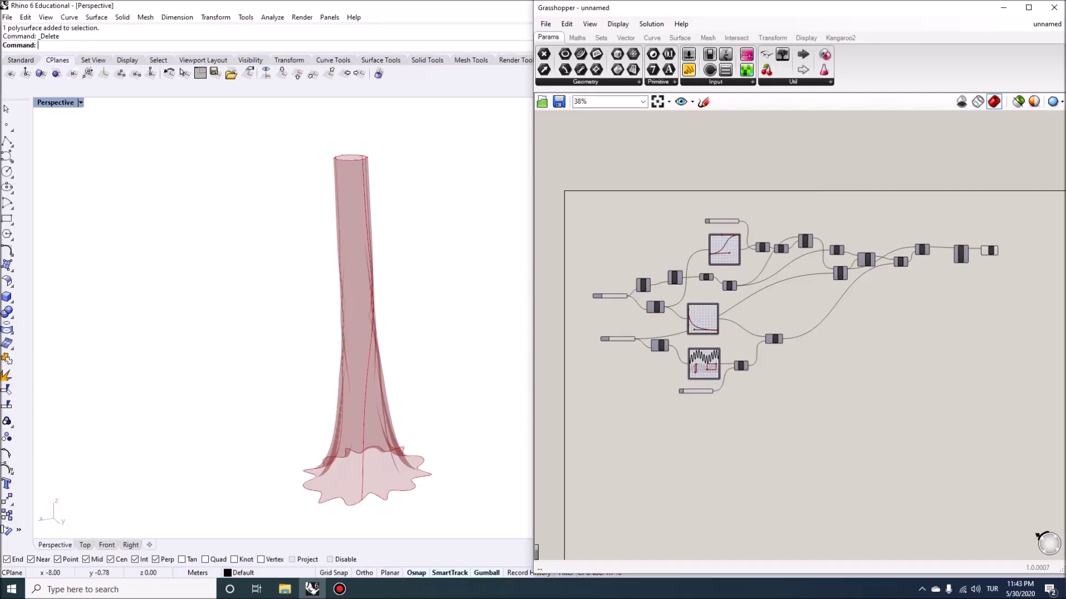
Bake the Loft component's trunk surface into the Rhino model with the default attributes.
{"action": "scroll", "coordinate": [383, 425], "scroll_direction": "down", "scroll_amount": 3}
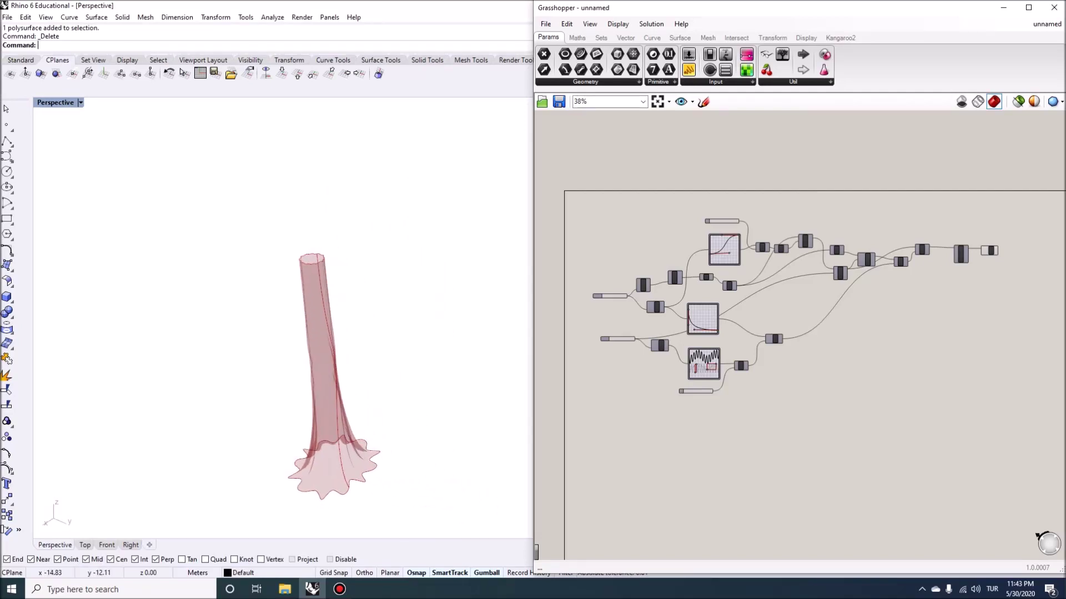
{"action": "right_click_drag", "start_coordinate": [355, 439], "coordinate": [353, 425]}
{"action": "scroll", "coordinate": [353, 425], "scroll_direction": "up", "scroll_amount": 2}
{"action": "right_click_drag", "start_coordinate": [991, 260], "coordinate": [896, 253]}
{"action": "scroll", "coordinate": [895, 253], "scroll_direction": "up", "scroll_amount": 5}
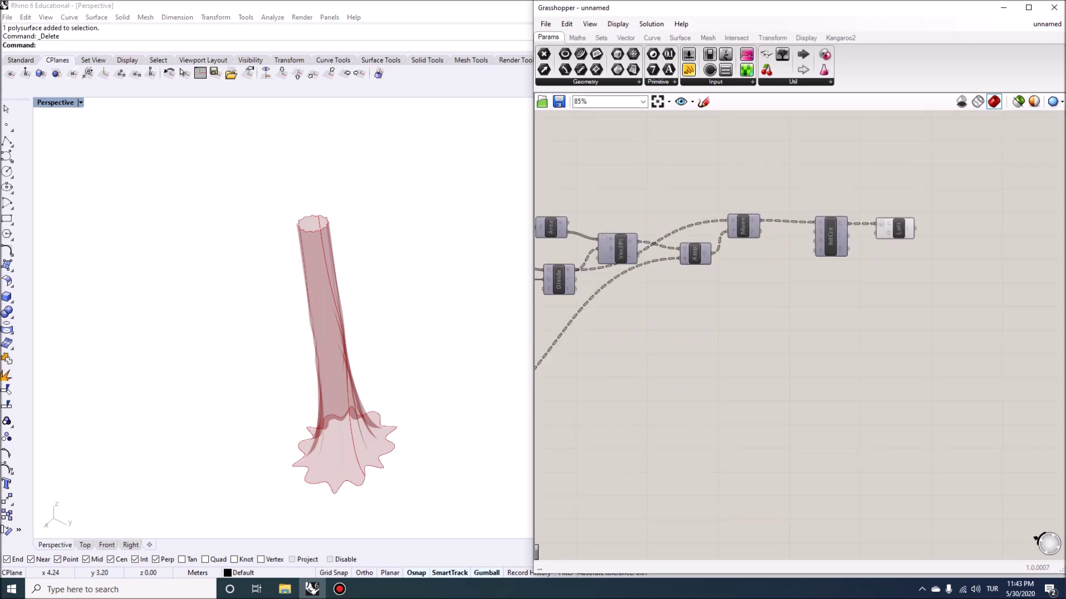
{"action": "right_click", "coordinate": [885, 227]}
{"action": "left_click", "coordinate": [913, 276]}
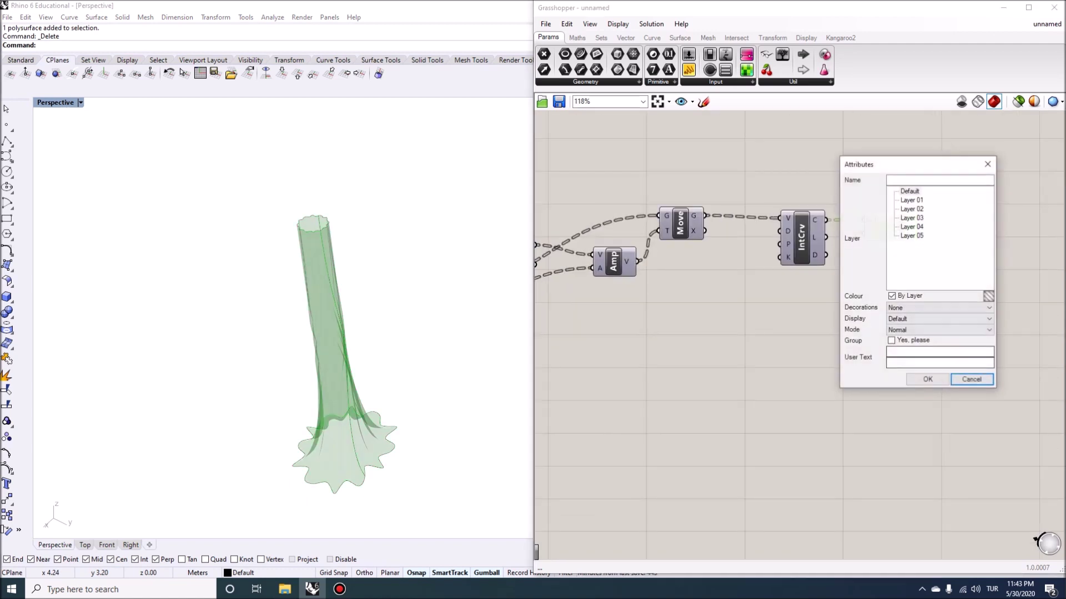
{"action": "left_click", "coordinate": [926, 375]}
{"action": "scroll", "coordinate": [342, 371], "scroll_direction": "down", "scroll_amount": 9}
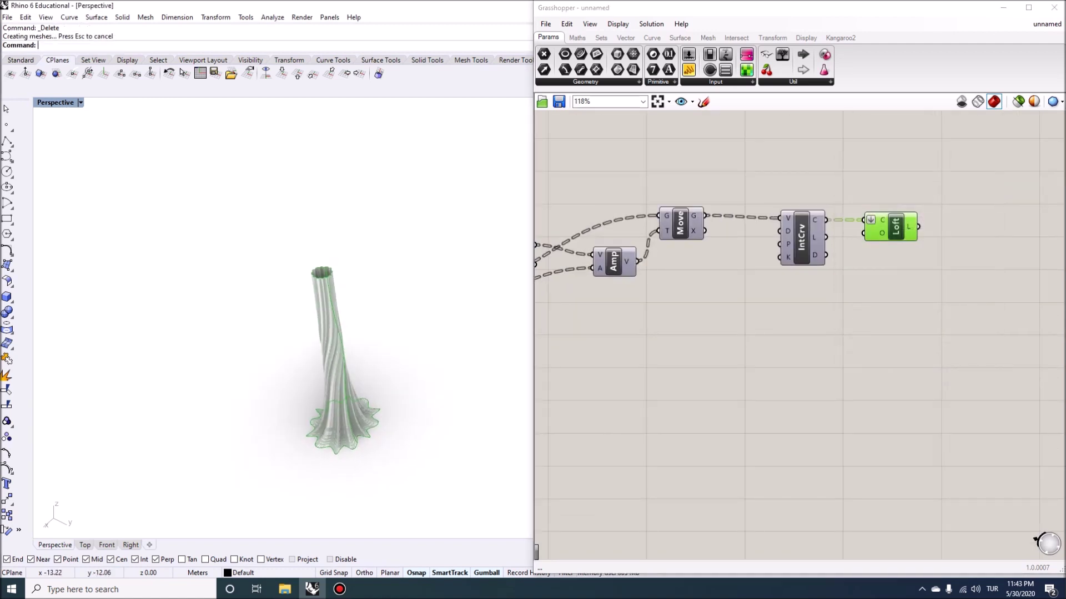
Move the baked trunk surface away from the Loft preview and zoom to the selected surface.
{"action": "left_click", "coordinate": [340, 383]}
{"action": "left_click_drag", "start_coordinate": [307, 384], "coordinate": [254, 428]}
{"action": "left_click", "coordinate": [309, 410]}
{"action": "right_click_drag", "start_coordinate": [310, 409], "coordinate": [307, 395]}
{"action": "left_click", "coordinate": [288, 432]}
{"action": "type", "text": "zs"}
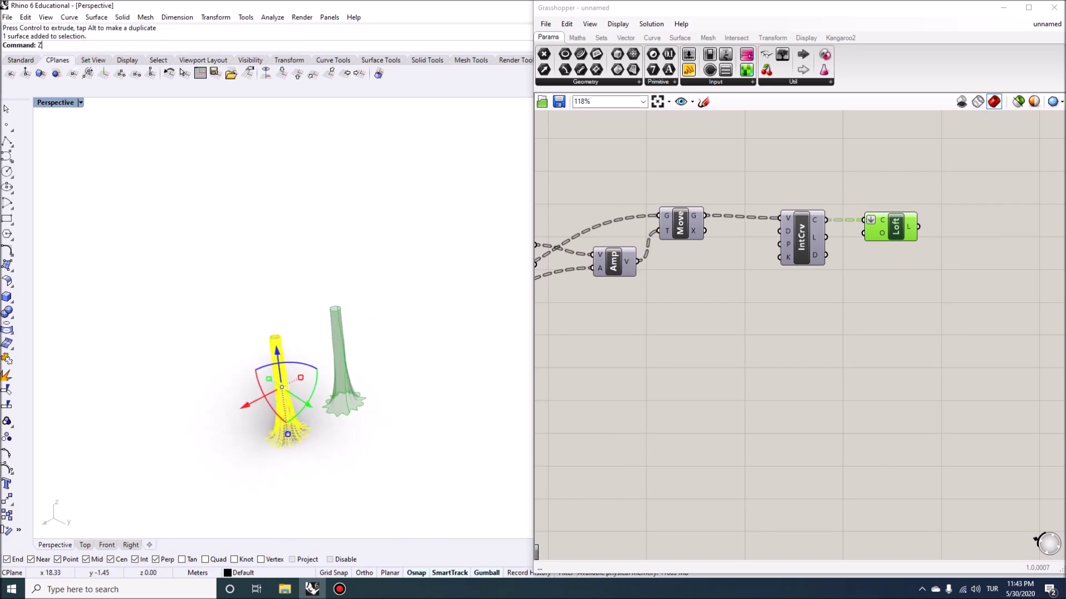
{"action": "key", "text": "Return"}
Examine the baked trunk's twisted, fluted surface and flared base from several angles beside the Loft preview.
{"action": "right_click_drag", "start_coordinate": [453, 303], "coordinate": [440, 269]}
{"action": "left_click", "coordinate": [316, 411]}
{"action": "scroll", "coordinate": [317, 411], "scroll_direction": "down", "scroll_amount": 4}
{"action": "right_click_drag", "start_coordinate": [356, 333], "coordinate": [254, 340], "text": "shift"}
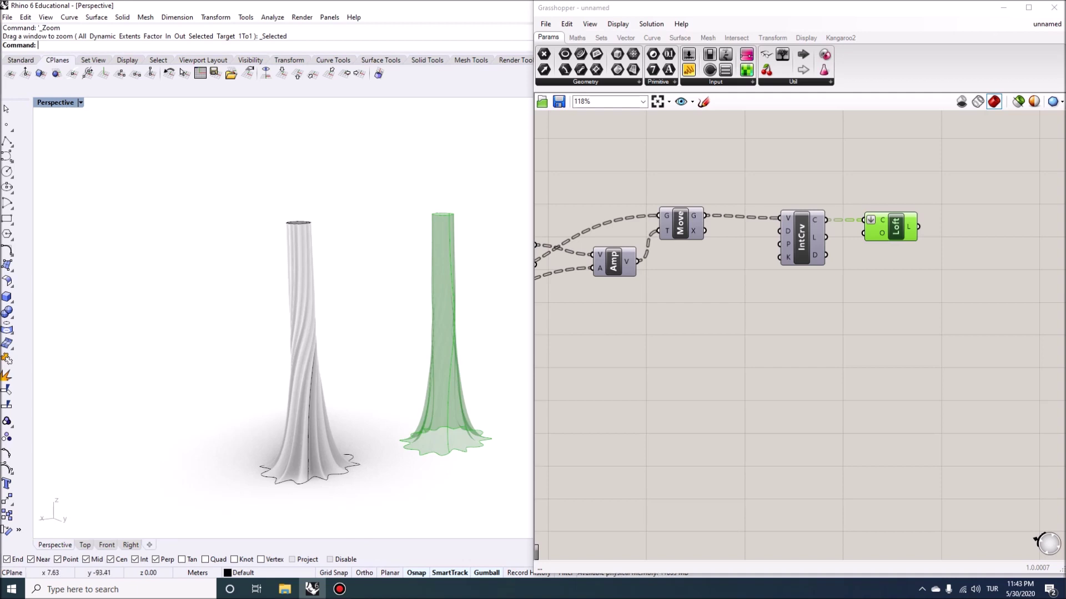
{"action": "right_click_drag", "start_coordinate": [278, 333], "coordinate": [294, 372]}
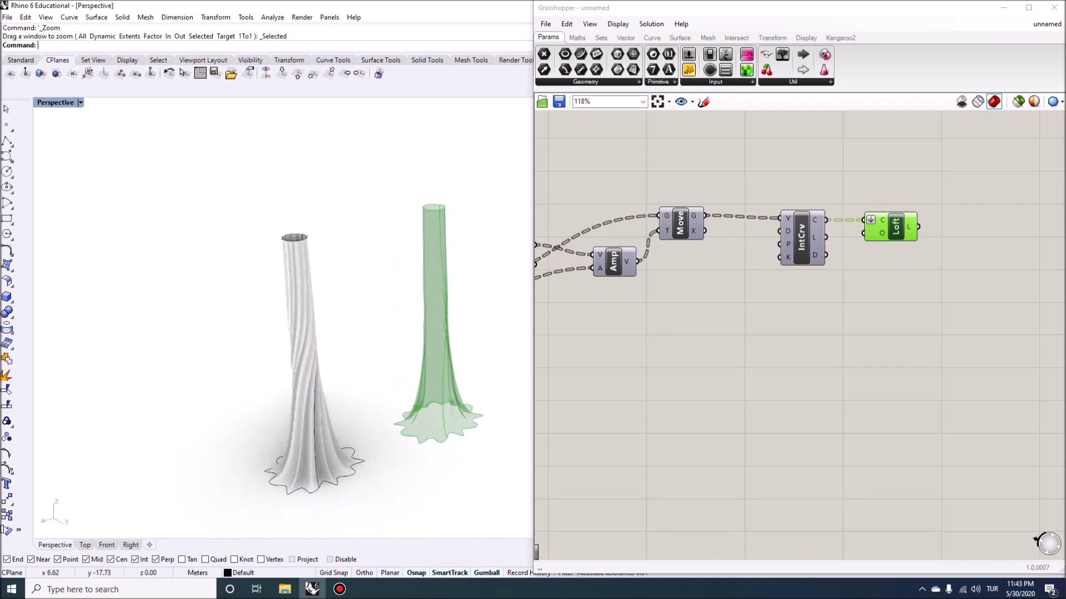
{"action": "right_click_drag", "start_coordinate": [333, 333], "coordinate": [319, 350]}
{"action": "scroll", "coordinate": [313, 243], "scroll_direction": "up", "scroll_amount": 4}
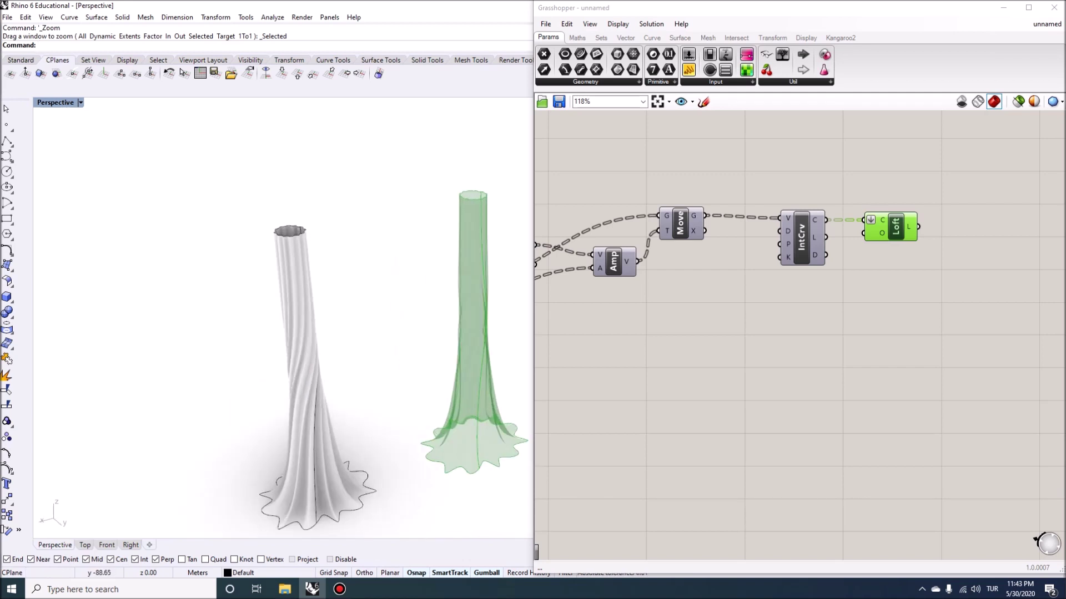
{"action": "right_click_drag", "start_coordinate": [313, 250], "coordinate": [313, 269]}
{"action": "scroll", "coordinate": [315, 311], "scroll_direction": "up", "scroll_amount": 3}
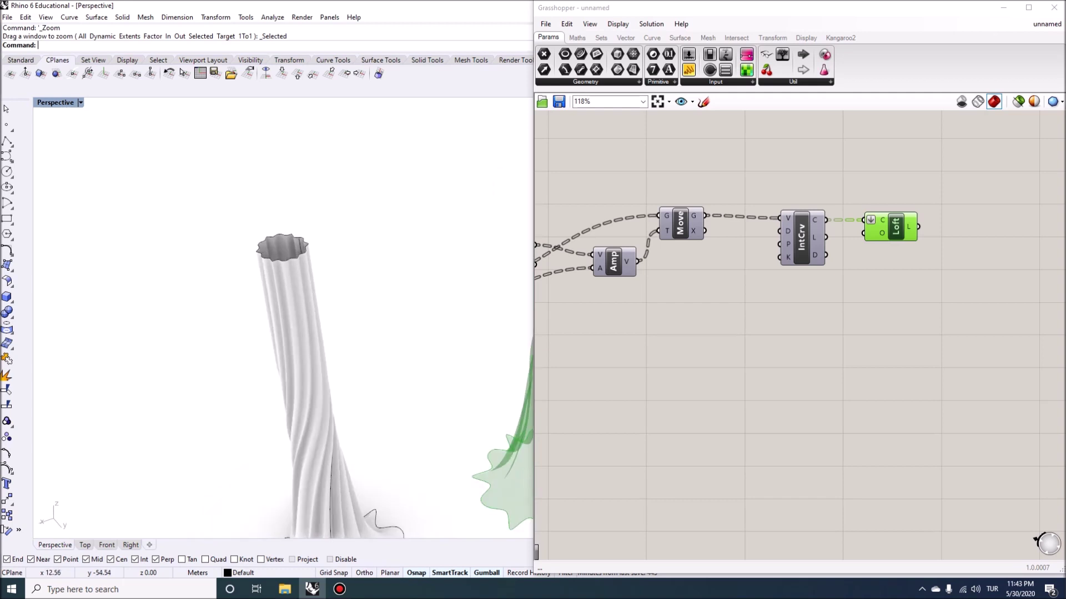
{"action": "scroll", "coordinate": [315, 310], "scroll_direction": "down", "scroll_amount": 4}
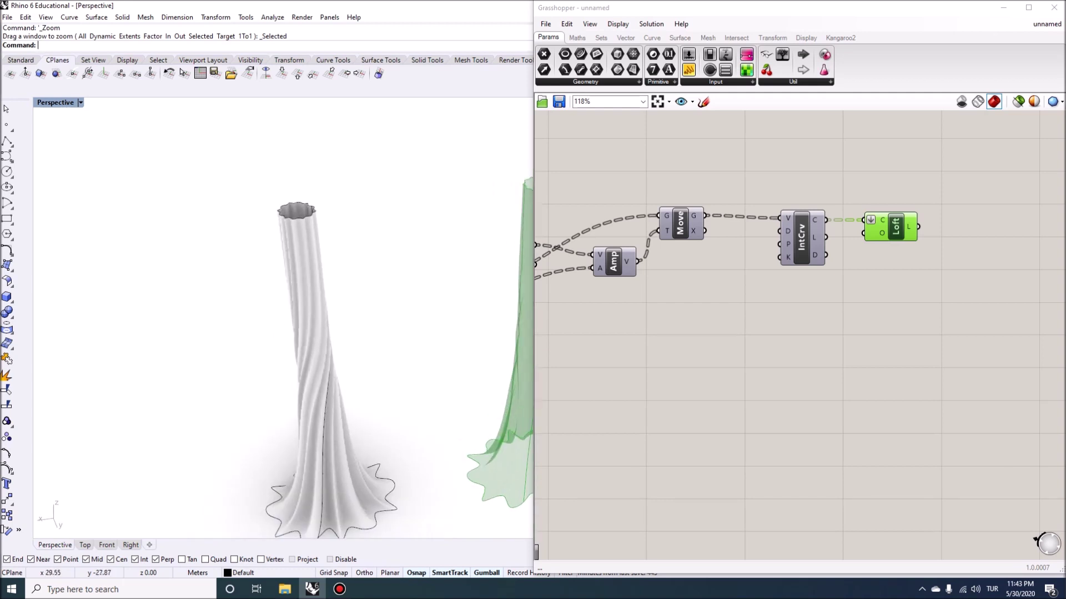
{"action": "scroll", "coordinate": [799, 333], "scroll_direction": "down", "scroll_amount": 3}
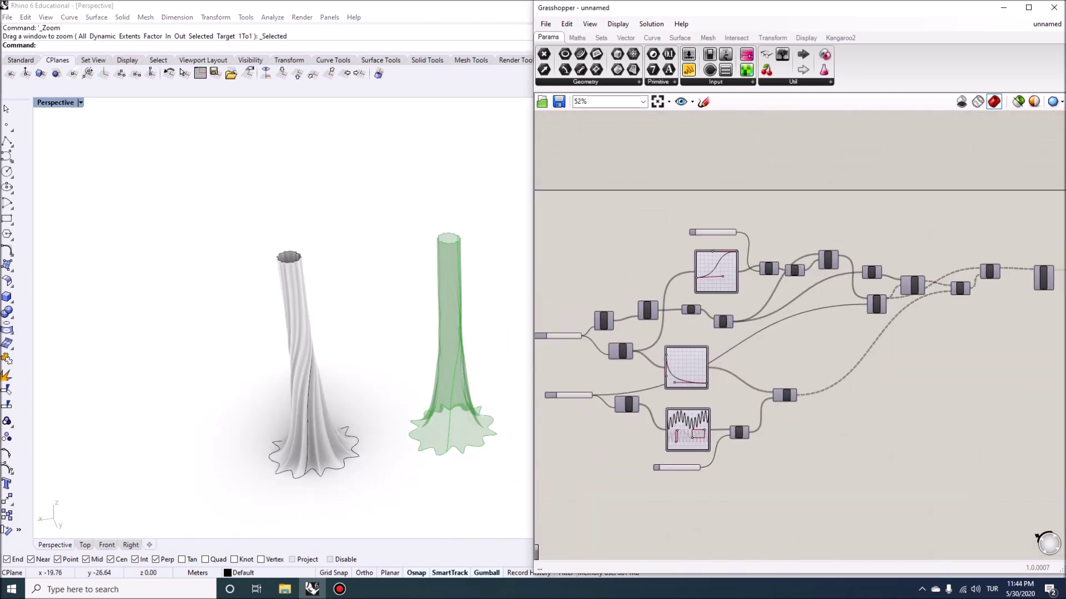
{"action": "right_click_drag", "start_coordinate": [333, 333], "coordinate": [328, 294]}
{"action": "scroll", "coordinate": [311, 316], "scroll_direction": "down", "scroll_amount": 3}
{"action": "scroll", "coordinate": [302, 378], "scroll_direction": "up", "scroll_amount": 5}
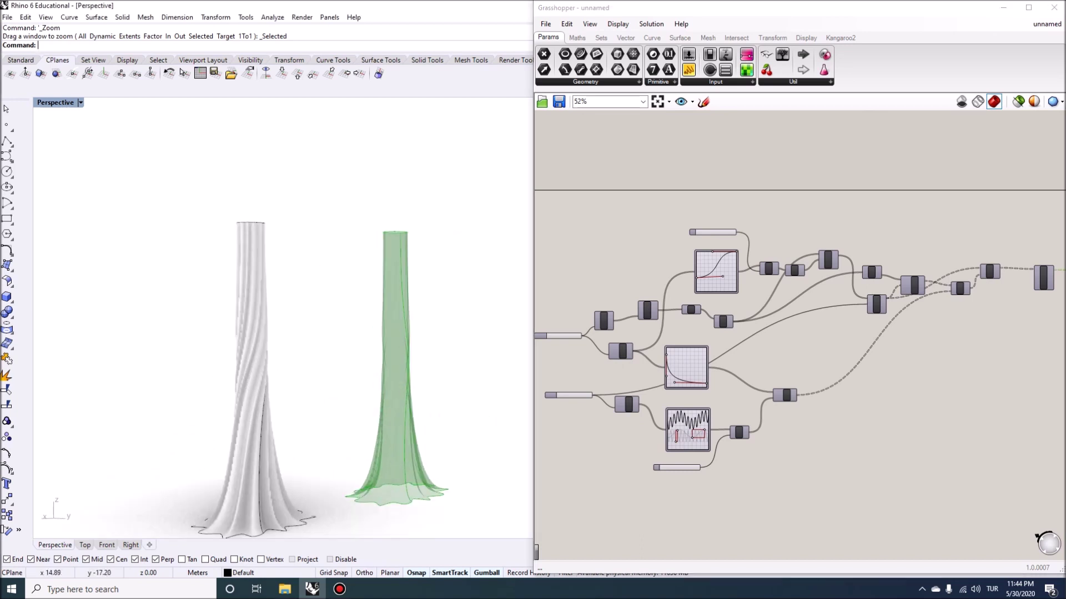
{"action": "right_click_drag", "start_coordinate": [302, 372], "coordinate": [291, 382]}
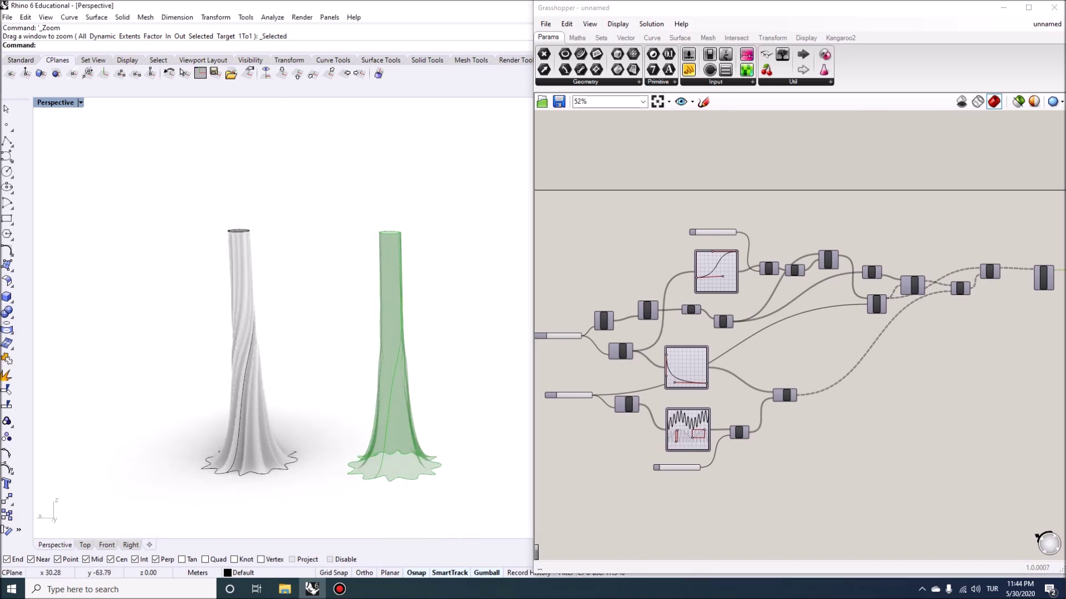
Delete the baked trunk surface and start a new, empty Grasshopper document.
{"action": "left_click", "coordinate": [245, 344]}
{"action": "key", "text": "Delete"}
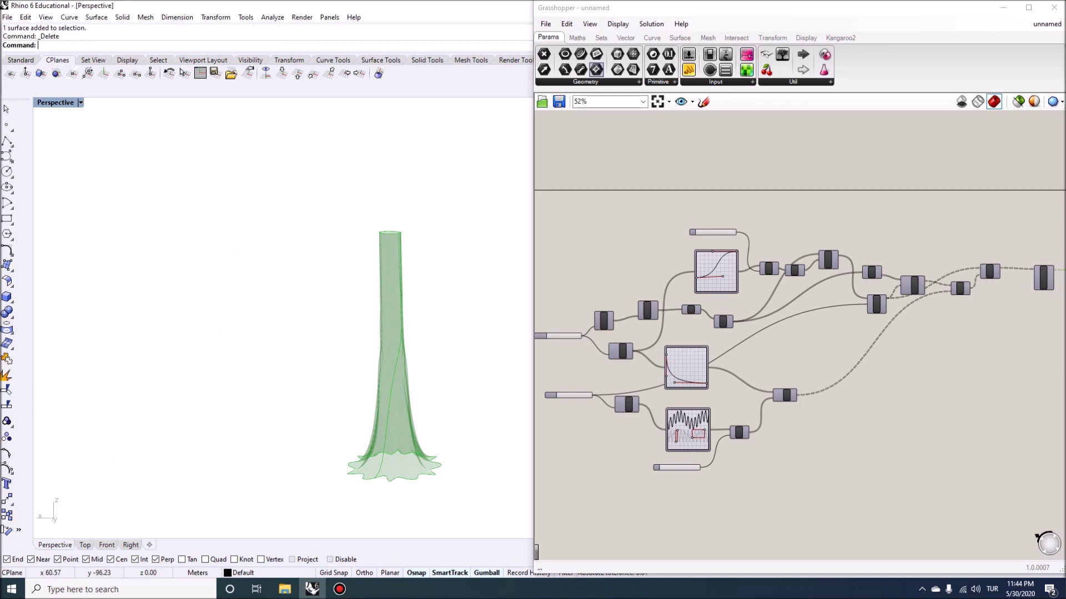
{"action": "left_click", "coordinate": [546, 24]}
{"action": "left_click", "coordinate": [572, 33]}
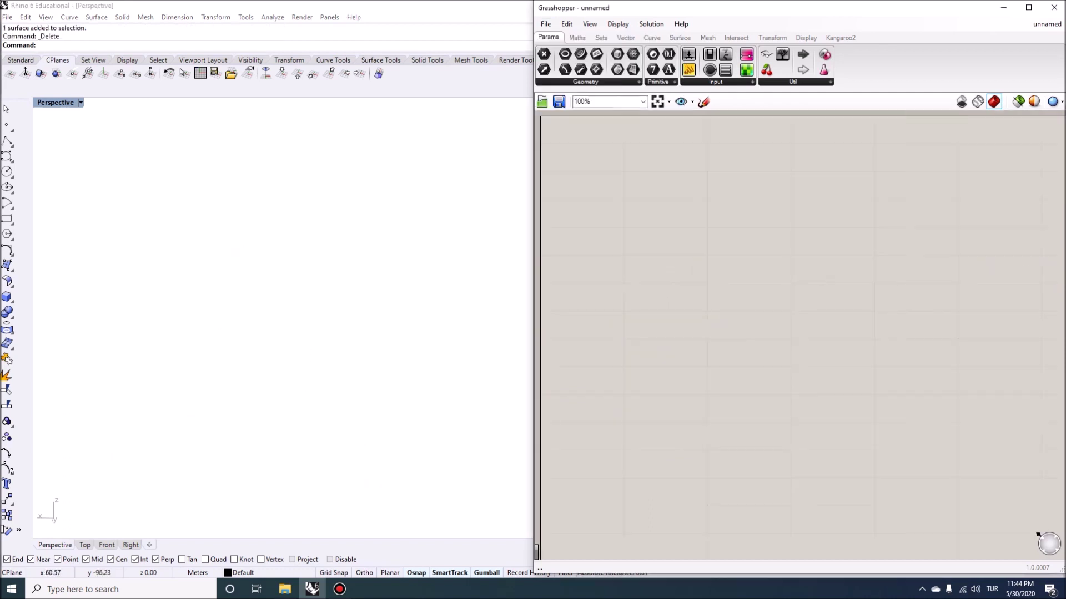
Add an XY Plane component to the empty canvas, leaving room for upstream components.
{"action": "scroll", "coordinate": [667, 247], "scroll_direction": "down", "scroll_amount": 5}
{"action": "right_click_drag", "start_coordinate": [383, 311], "coordinate": [355, 320]}
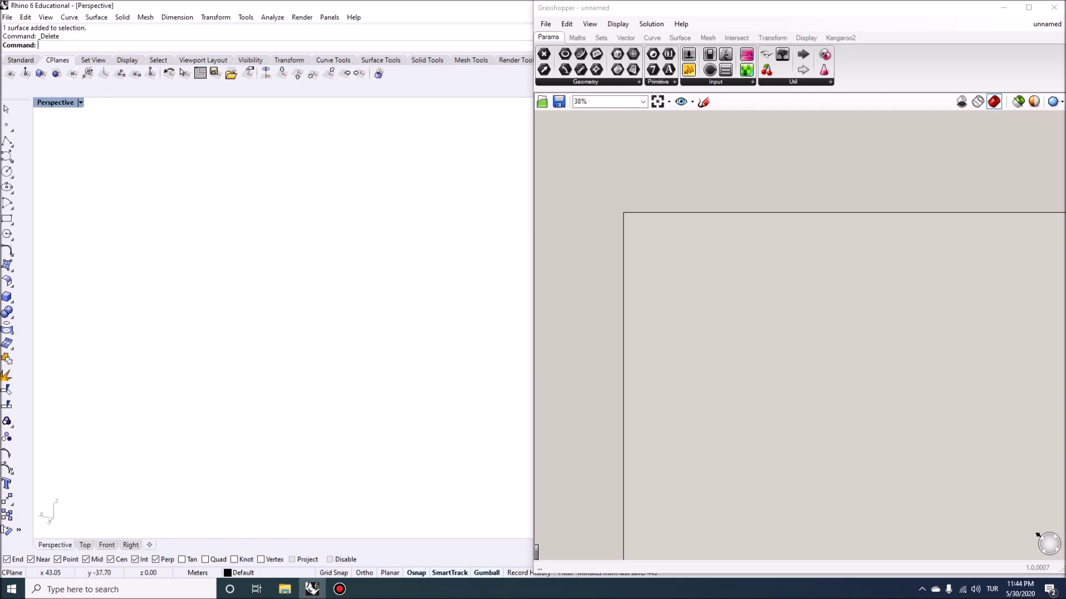
{"action": "scroll", "coordinate": [692, 258], "scroll_direction": "up", "scroll_amount": 3}
{"action": "double_click", "coordinate": [714, 286]}
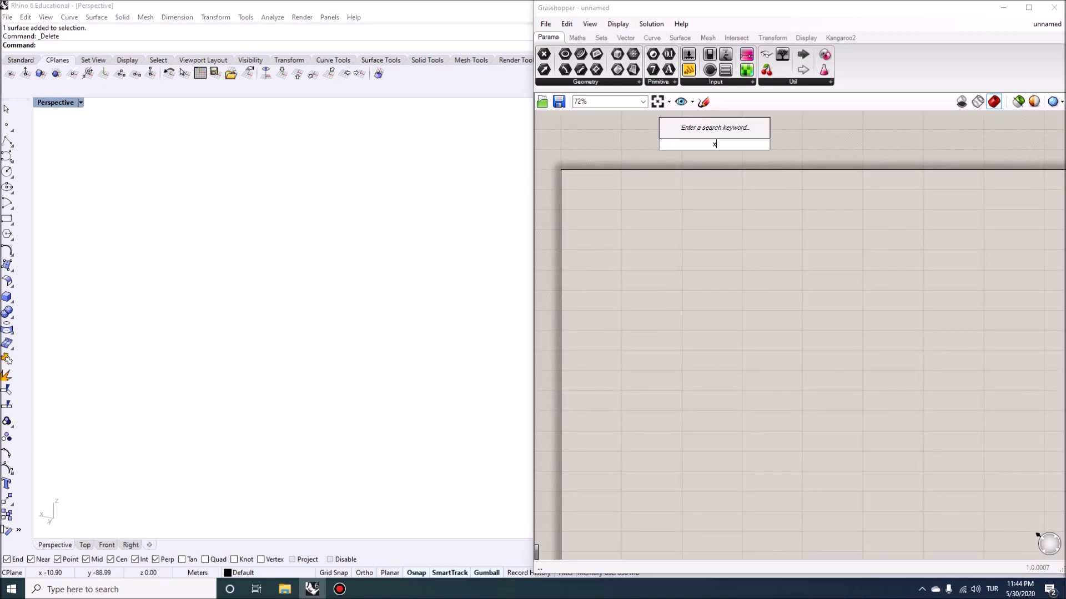
{"action": "type", "text": "xy"}
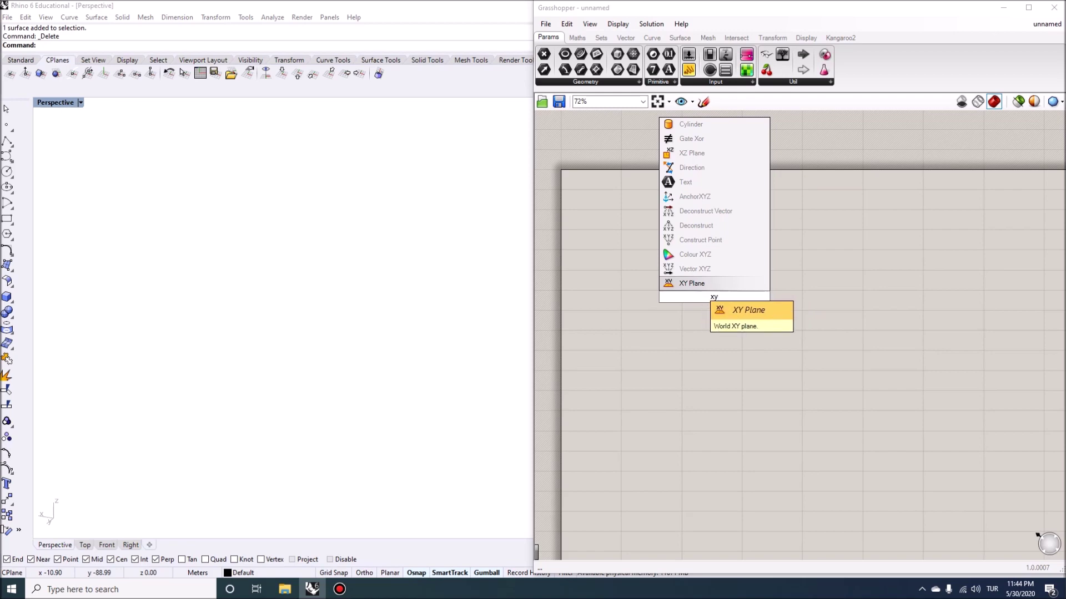
{"action": "left_click", "coordinate": [710, 284]}
{"action": "left_click_drag", "start_coordinate": [715, 297], "coordinate": [845, 295]}
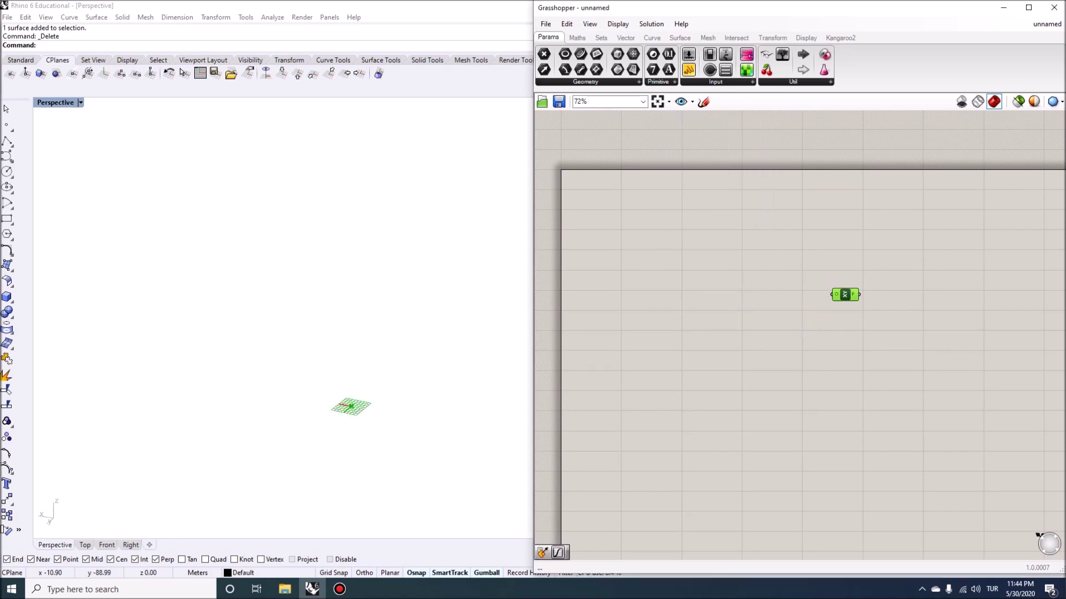
Add a Construct Point component and connect its point output to the XY Plane's origin input.
{"action": "scroll", "coordinate": [840, 260], "scroll_direction": "up", "scroll_amount": 4}
{"action": "double_click", "coordinate": [733, 303]}
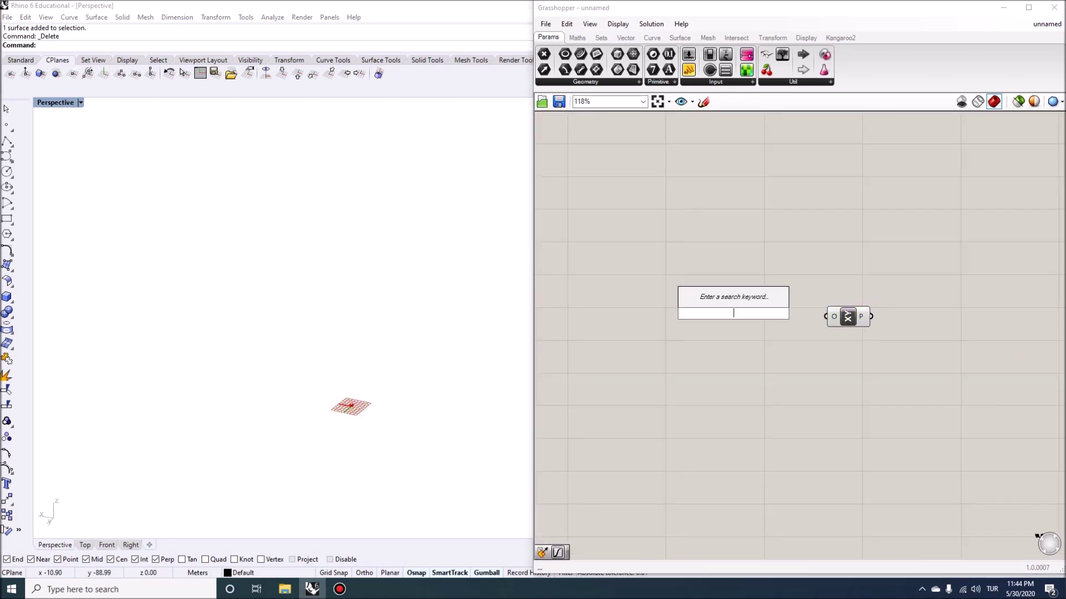
{"action": "type", "text": "xyz"}
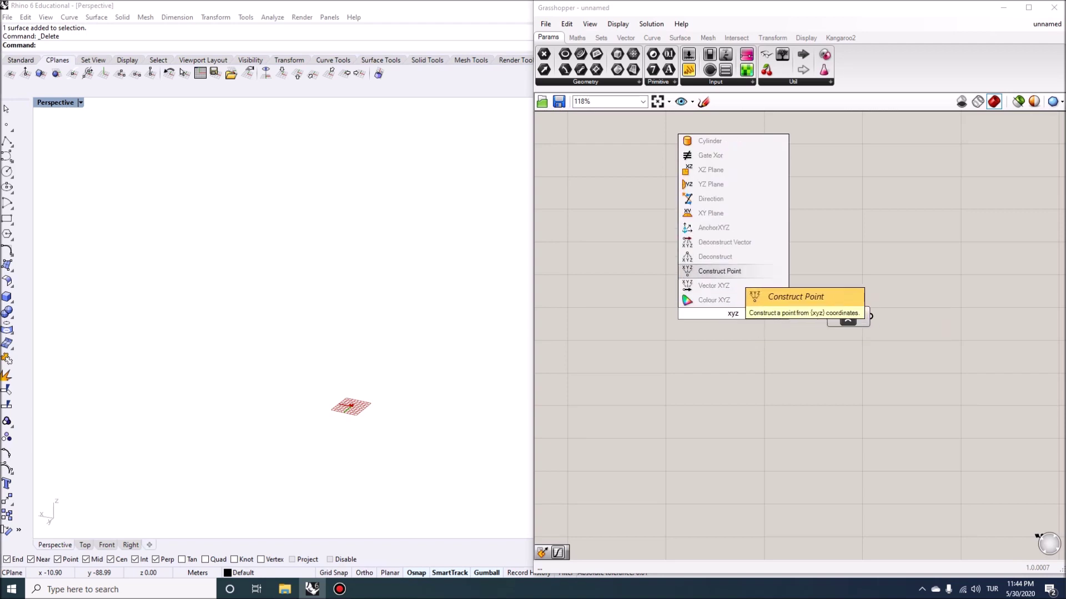
{"action": "key", "text": "Return"}
{"action": "left_click_drag", "start_coordinate": [731, 309], "coordinate": [764, 311]}
Add a Series component and connect its output to the Construct Point's Z input.
{"action": "right_click_drag", "start_coordinate": [660, 314], "coordinate": [714, 329]}
{"action": "double_click", "coordinate": [648, 327]}
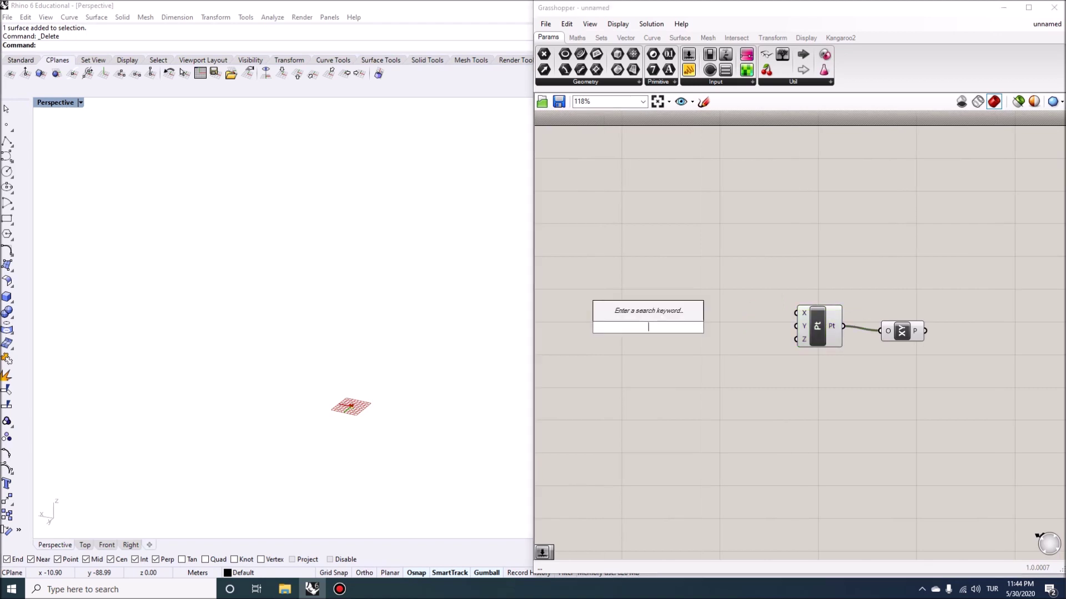
{"action": "type", "text": "series"}
{"action": "key", "text": "Return"}
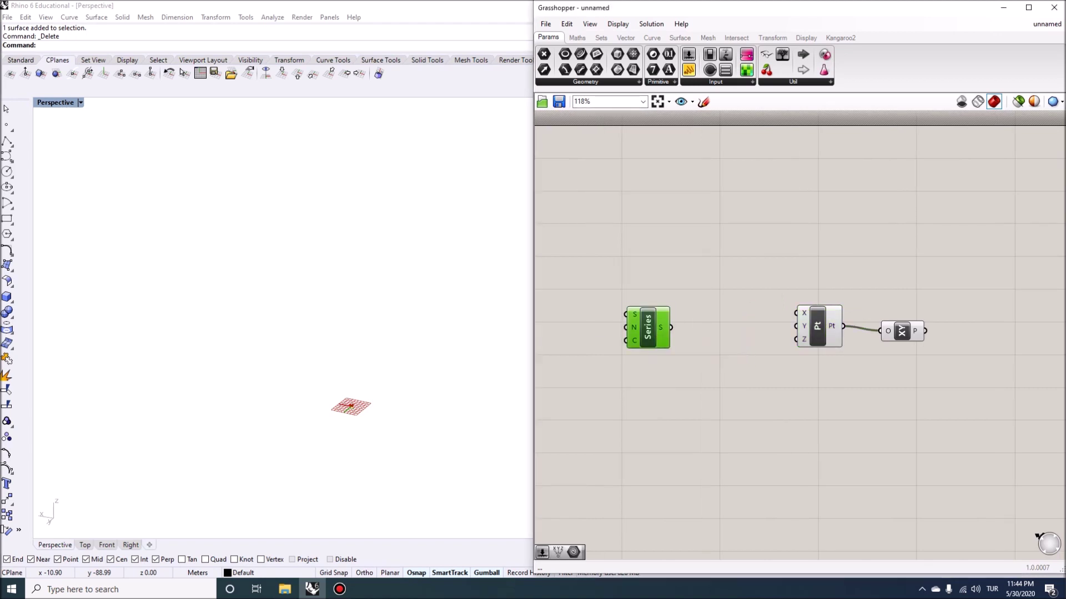
{"action": "left_click_drag", "start_coordinate": [648, 328], "coordinate": [795, 339]}
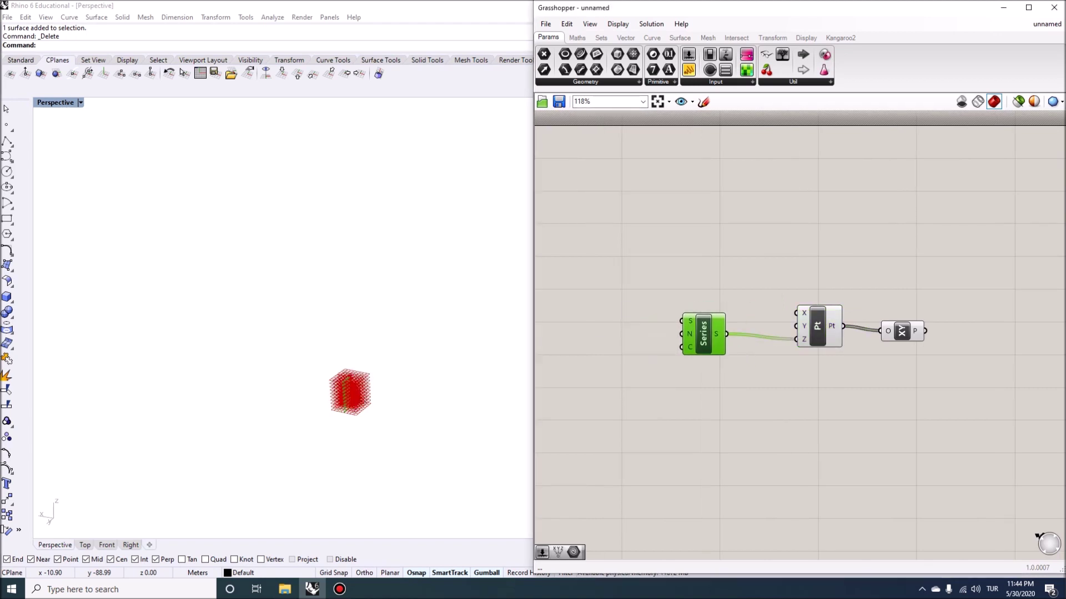
Create a number slider from the value 20, connect it to the Series count input, and set it to 25.
{"action": "right_click_drag", "start_coordinate": [788, 355], "coordinate": [850, 372]}
{"action": "scroll", "coordinate": [663, 348], "scroll_direction": "up", "scroll_amount": 2}
{"action": "double_click", "coordinate": [661, 341]}
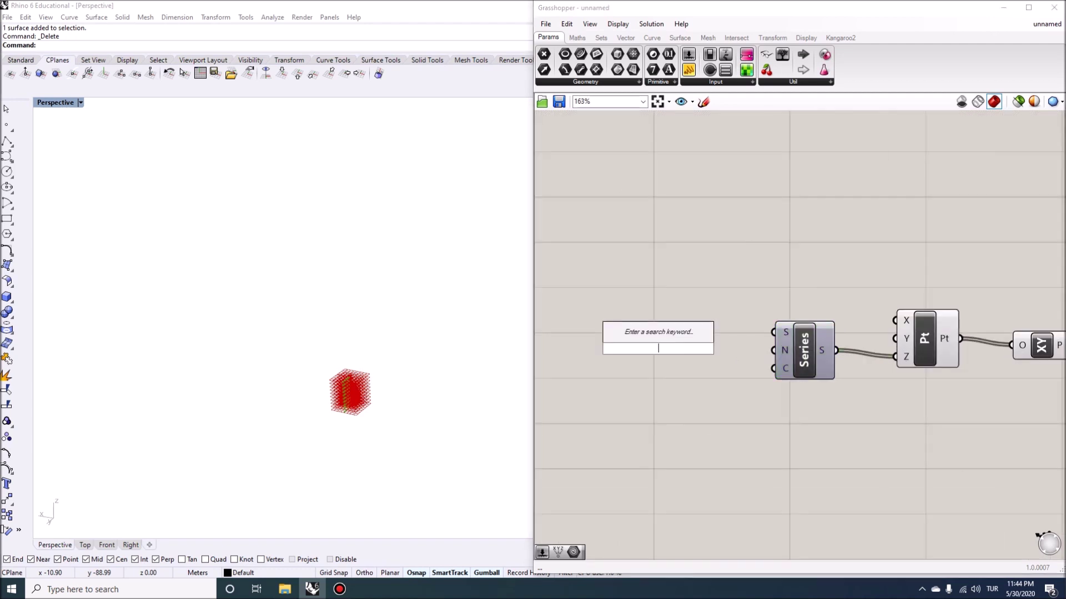
{"action": "type", "text": "20"}
{"action": "key", "text": "Return"}
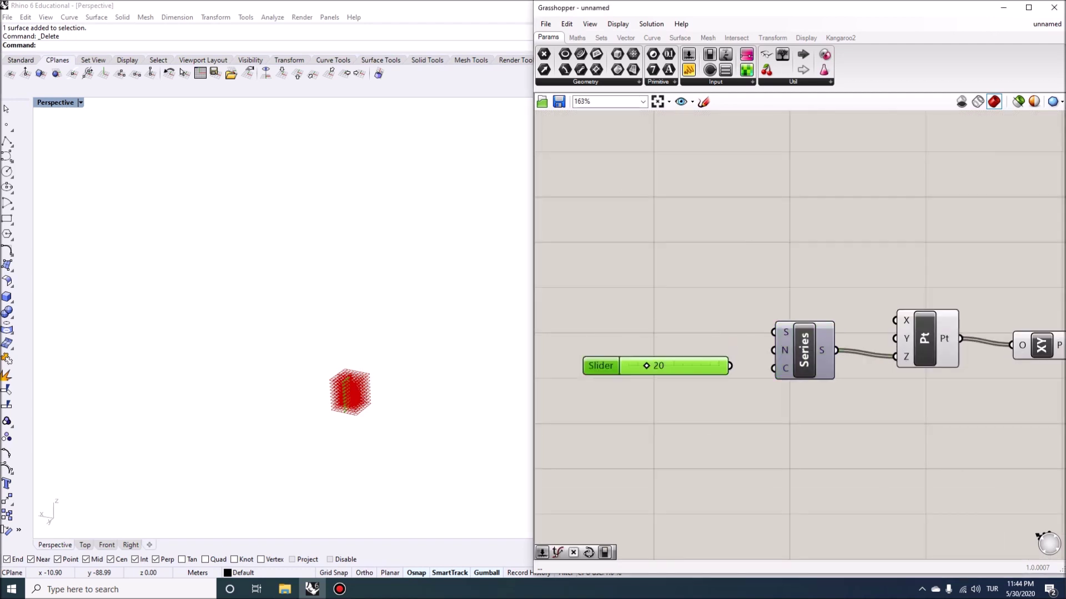
{"action": "left_click_drag", "start_coordinate": [744, 367], "coordinate": [773, 368]}
{"action": "mouse_move", "coordinate": [647, 368]}
{"action": "left_mouse_down"}
{"action": "mouse_move", "coordinate": [661, 369]}
{"action": "mouse_move", "coordinate": [649, 368]}
{"action": "left_mouse_up"}
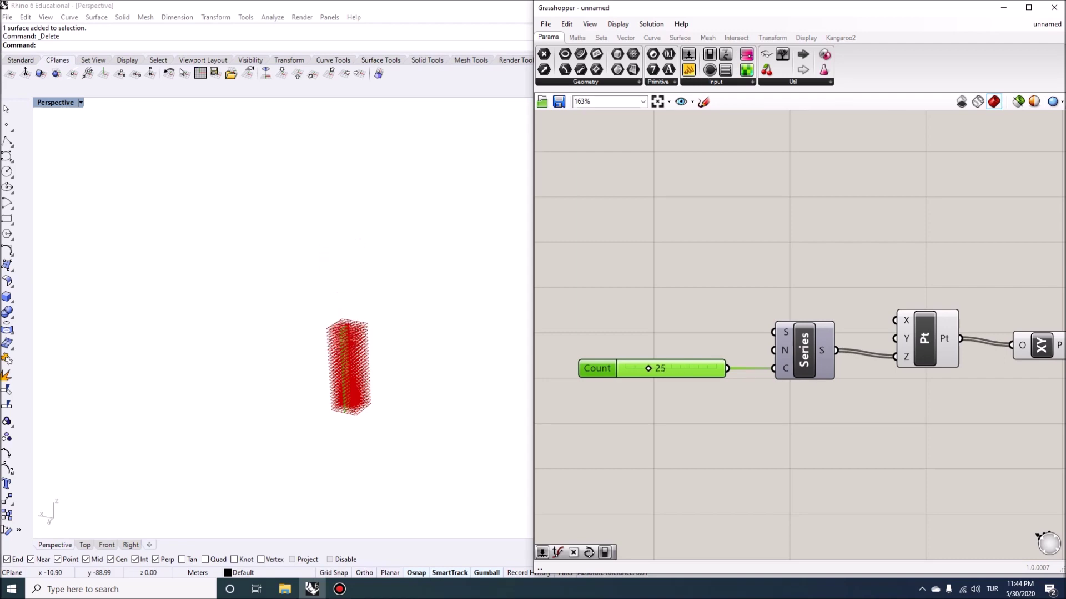
Turn off the viewport preview of the XY Plane component.
{"action": "scroll", "coordinate": [367, 369], "scroll_direction": "up", "scroll_amount": 7}
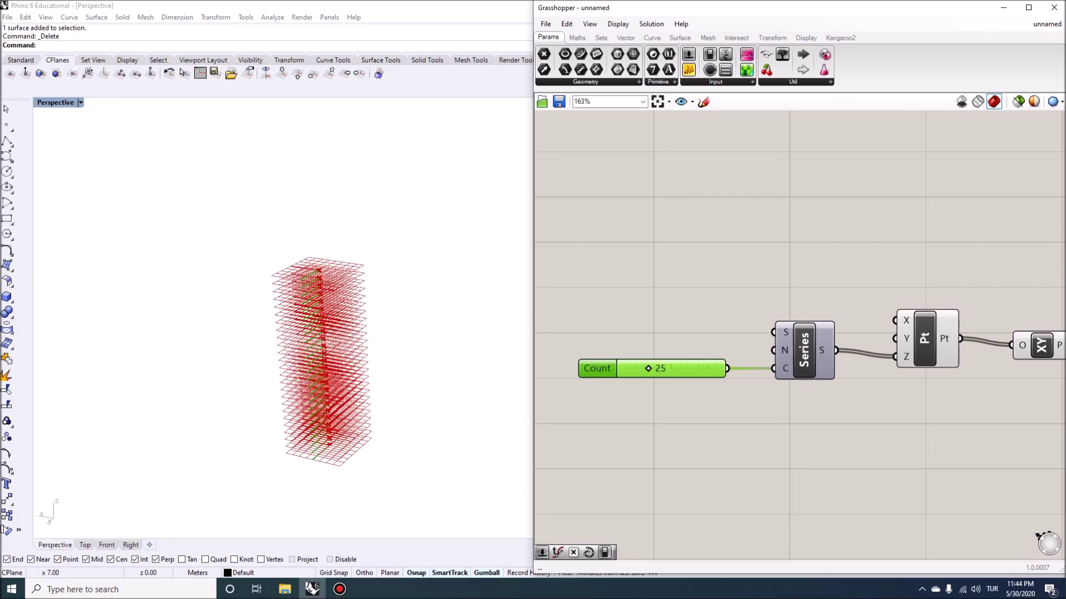
{"action": "right_click_drag", "start_coordinate": [367, 371], "coordinate": [342, 354]}
{"action": "scroll", "coordinate": [335, 398], "scroll_direction": "up", "scroll_amount": 4}
{"action": "right_click_drag", "start_coordinate": [882, 405], "coordinate": [754, 366]}
{"action": "scroll", "coordinate": [754, 366], "scroll_direction": "down", "scroll_amount": 3}
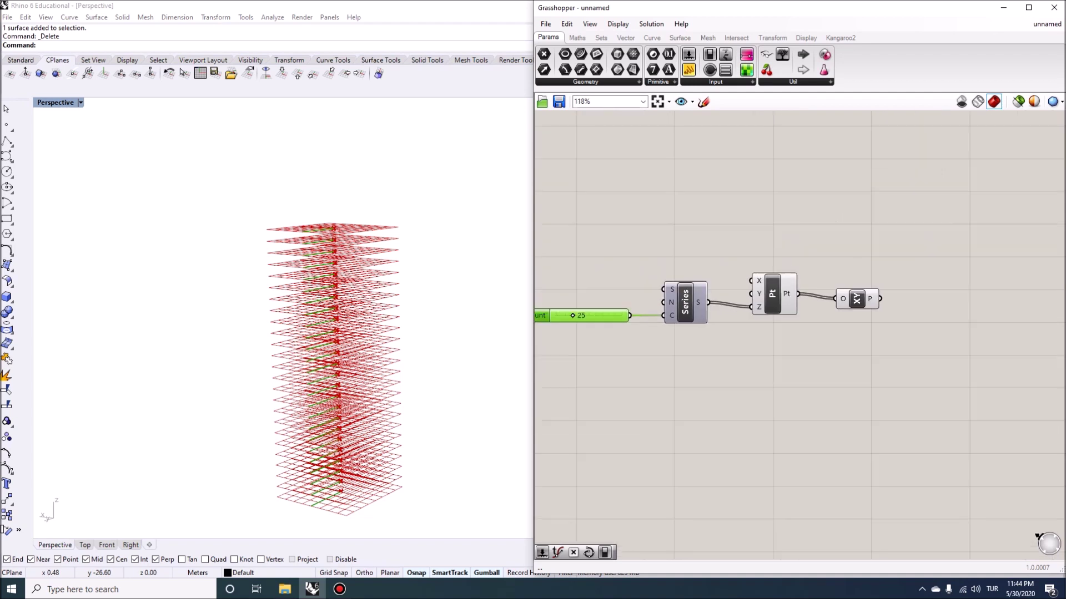
{"action": "left_click_drag", "start_coordinate": [913, 357], "coordinate": [751, 366]}
{"action": "left_click", "coordinate": [772, 296]}
{"action": "left_click", "coordinate": [857, 299]}
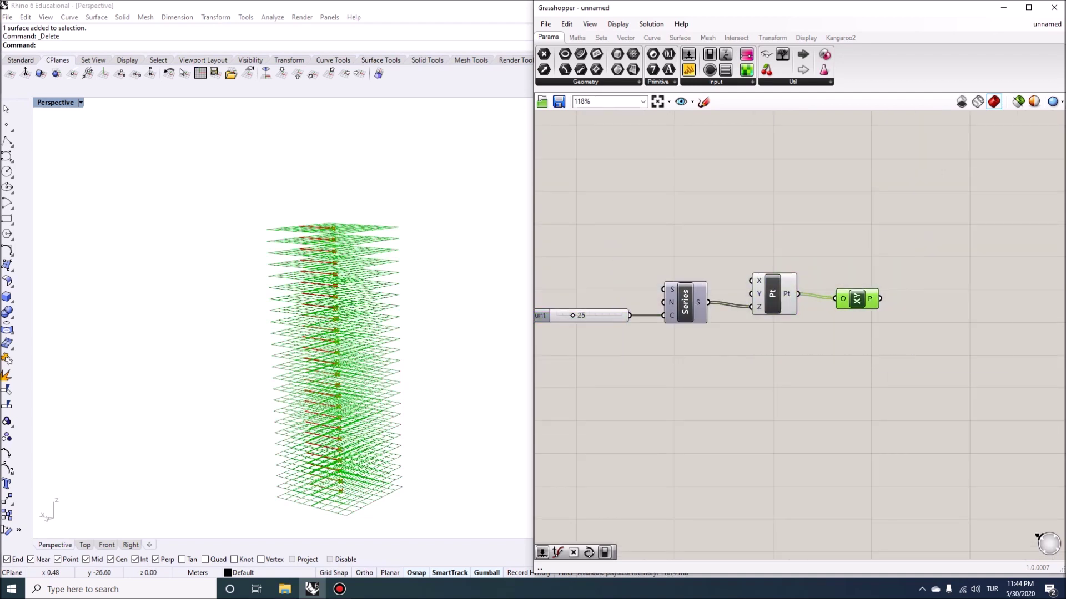
{"action": "right_click", "coordinate": [856, 300]}
{"action": "left_click", "coordinate": [891, 320]}
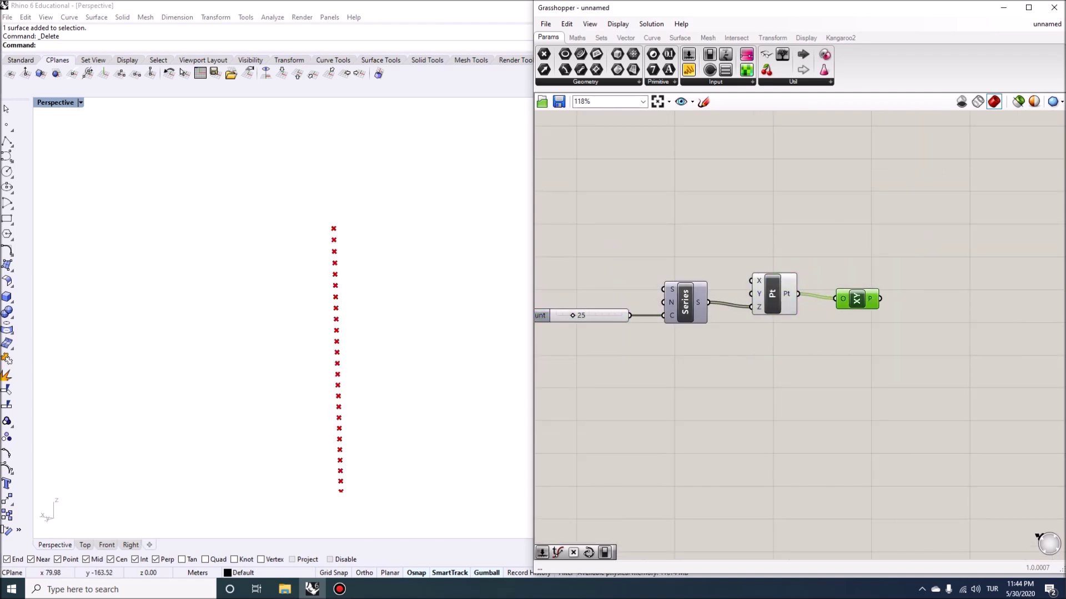
{"action": "right_click_drag", "start_coordinate": [938, 298], "coordinate": [864, 300]}
{"action": "scroll", "coordinate": [864, 300], "scroll_direction": "up", "scroll_amount": 3}
{"action": "double_click", "coordinate": [860, 301]}
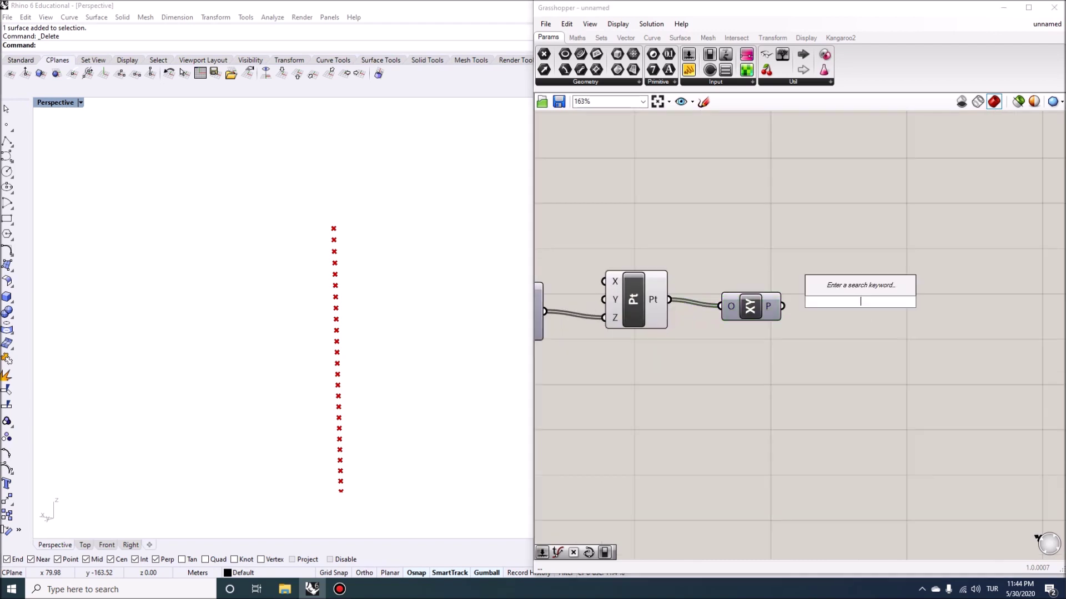
{"action": "type", "text": "circl"}
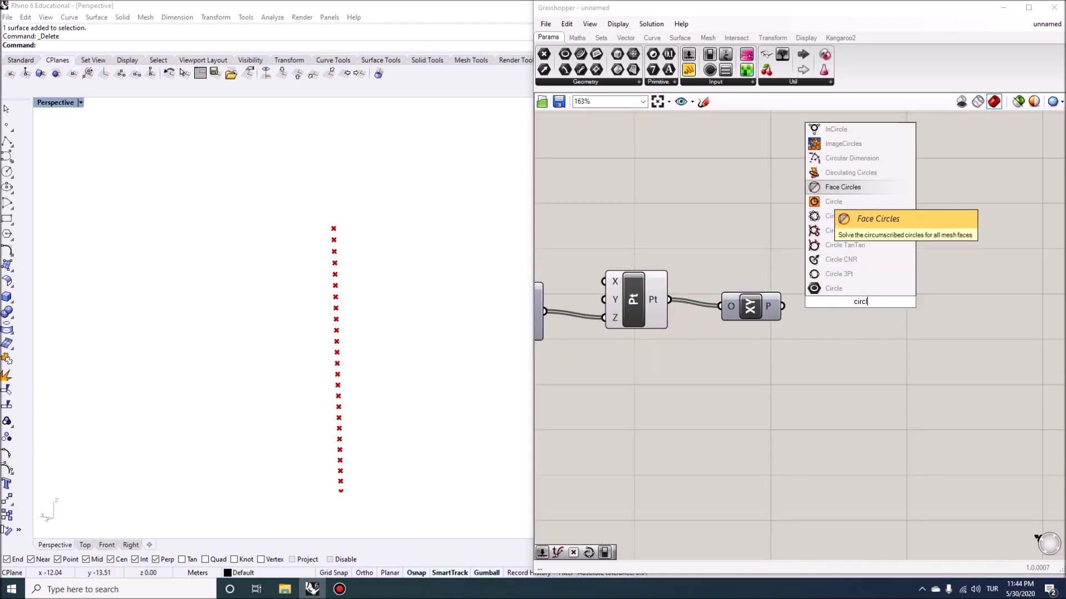
{"action": "left_click", "coordinate": [844, 188]}
{"action": "left_click", "coordinate": [860, 302]}
{"action": "key", "text": "Delete"}
Add a Circle component and connect the XY Plane's output to its plane input.
{"action": "double_click", "coordinate": [855, 306]}
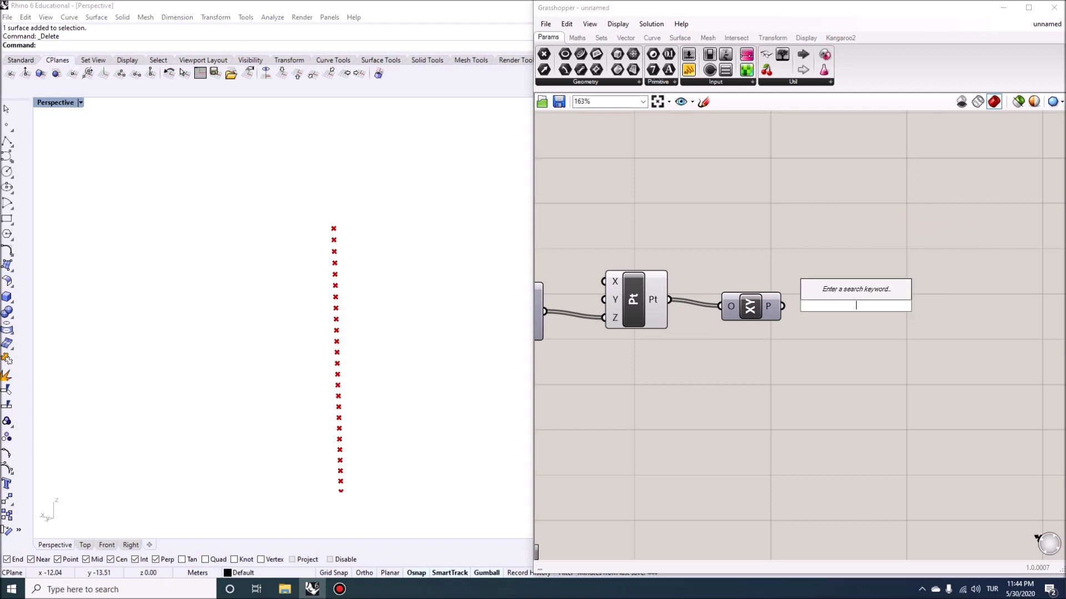
{"action": "type", "text": "circ"}
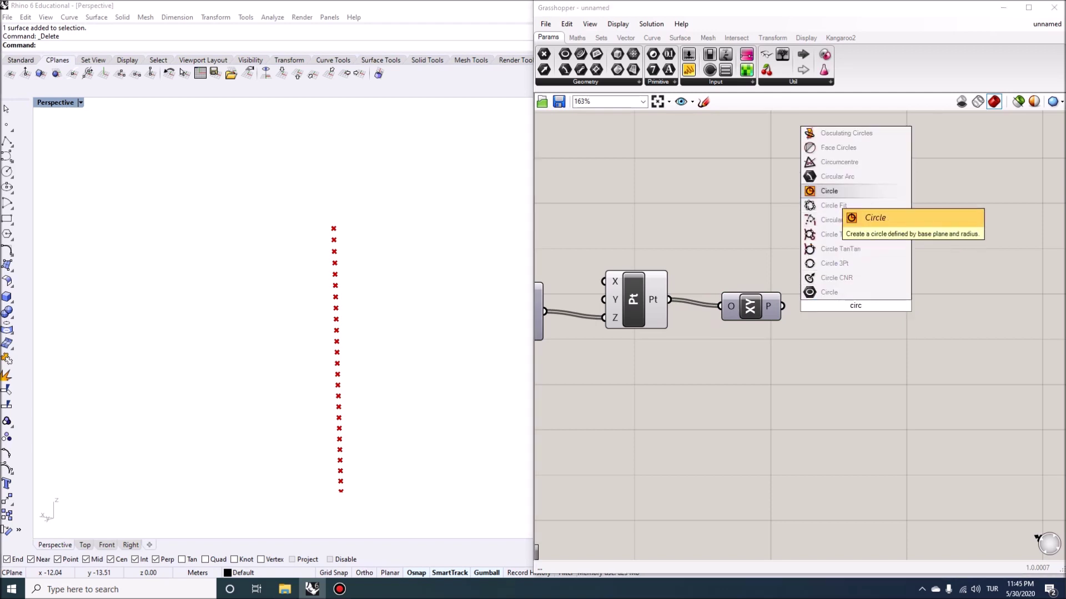
{"action": "left_click", "coordinate": [829, 190]}
{"action": "right_click_drag", "start_coordinate": [389, 289], "coordinate": [393, 333]}
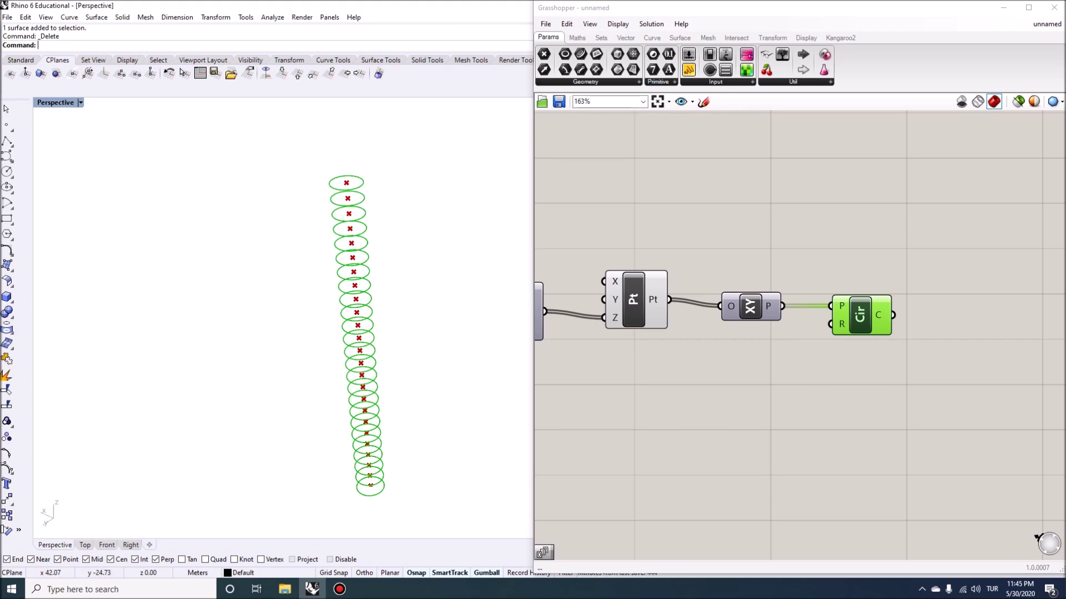
{"action": "right_click_drag", "start_coordinate": [377, 375], "coordinate": [364, 362]}
{"action": "scroll", "coordinate": [365, 362], "scroll_direction": "down", "scroll_amount": 3}
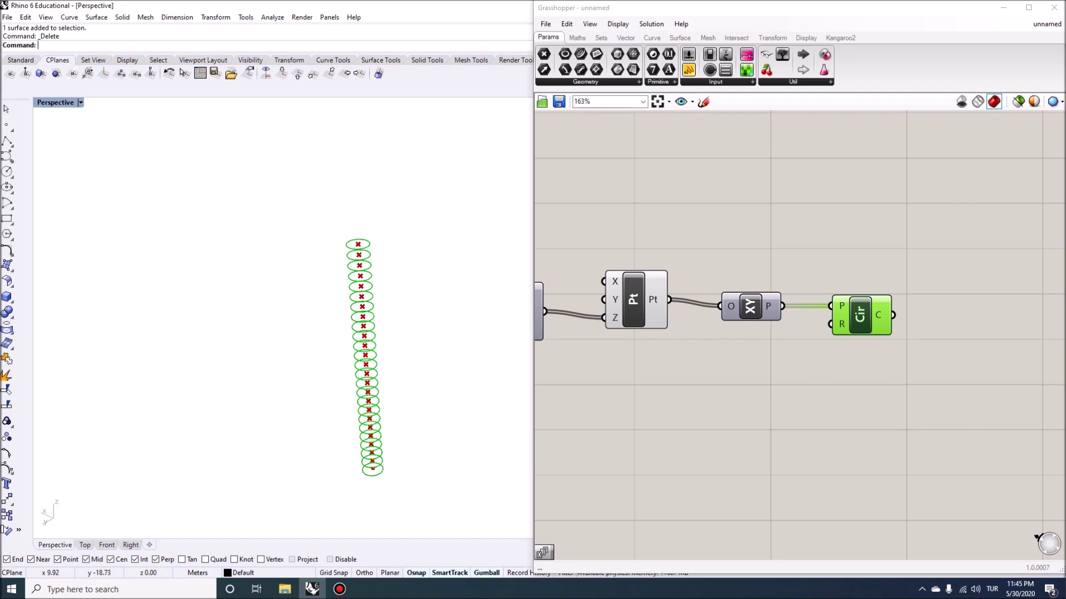
Add a Divide Curve component and connect the Circle output to its curve input.
{"action": "right_click_drag", "start_coordinate": [899, 377], "coordinate": [729, 374]}
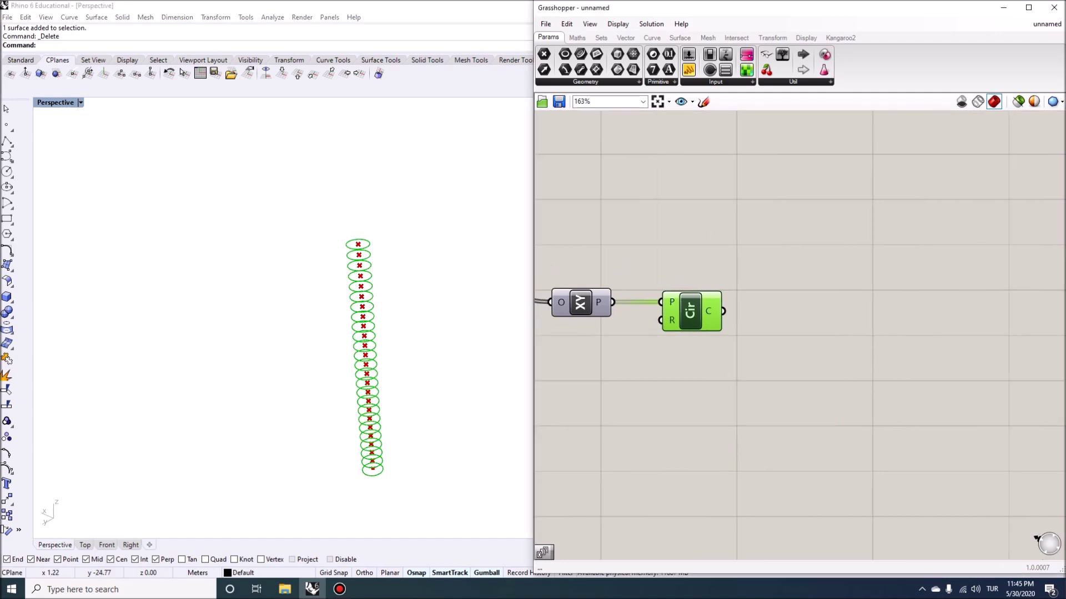
{"action": "double_click", "coordinate": [716, 308]}
{"action": "type", "text": "divide"}
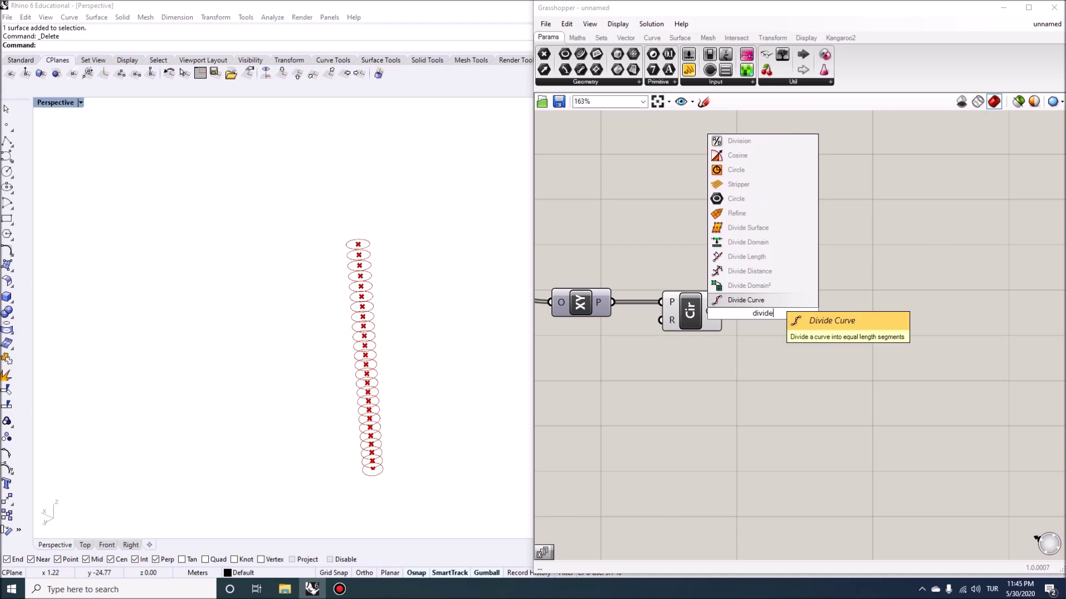
{"action": "left_click", "coordinate": [775, 301]}
{"action": "left_click_drag", "start_coordinate": [723, 311], "coordinate": [873, 323]}
Create a number slider with the value 20 and connect it to the Divide Curve count input.
{"action": "double_click", "coordinate": [688, 400]}
{"action": "type", "text": "20"}
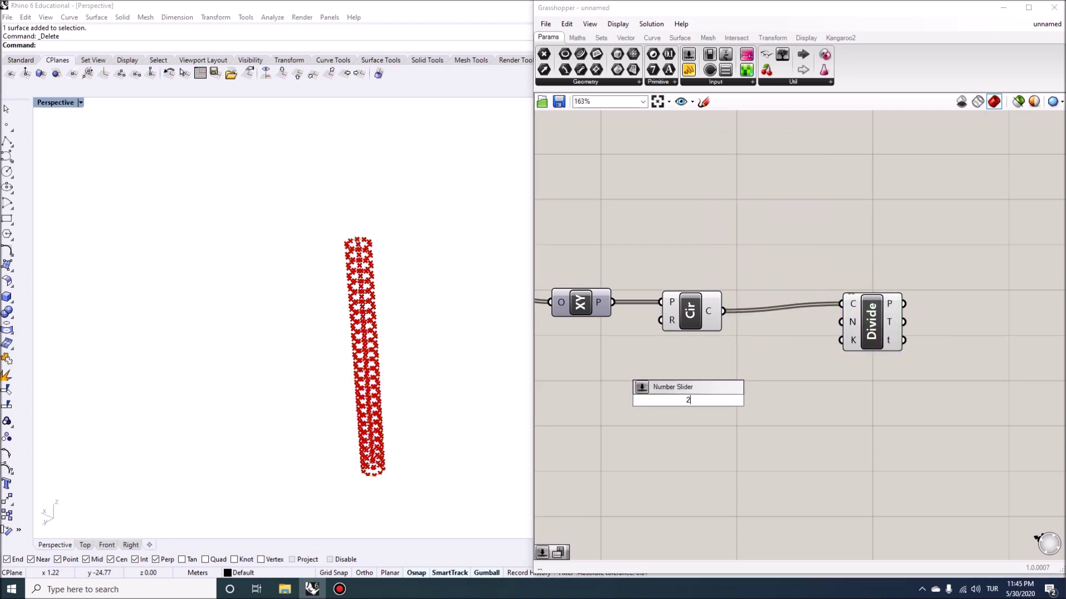
{"action": "key", "text": "Return"}
{"action": "left_click_drag", "start_coordinate": [633, 400], "coordinate": [628, 376]}
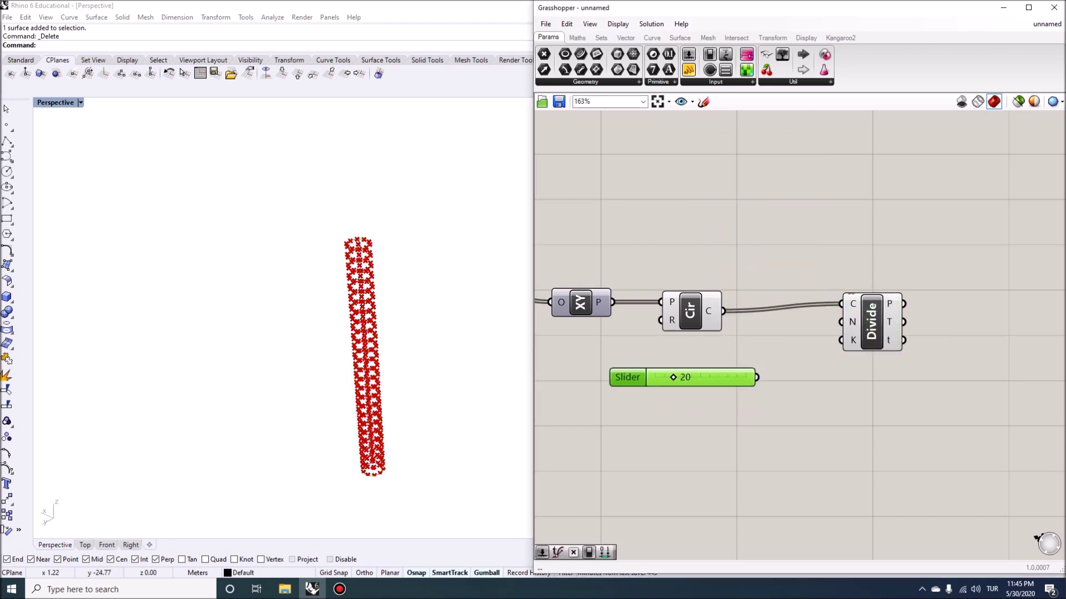
{"action": "left_click_drag", "start_coordinate": [758, 377], "coordinate": [860, 342]}
Examine the division points on the uppermost circles of the stack.
{"action": "right_click_drag", "start_coordinate": [350, 177], "coordinate": [349, 205]}
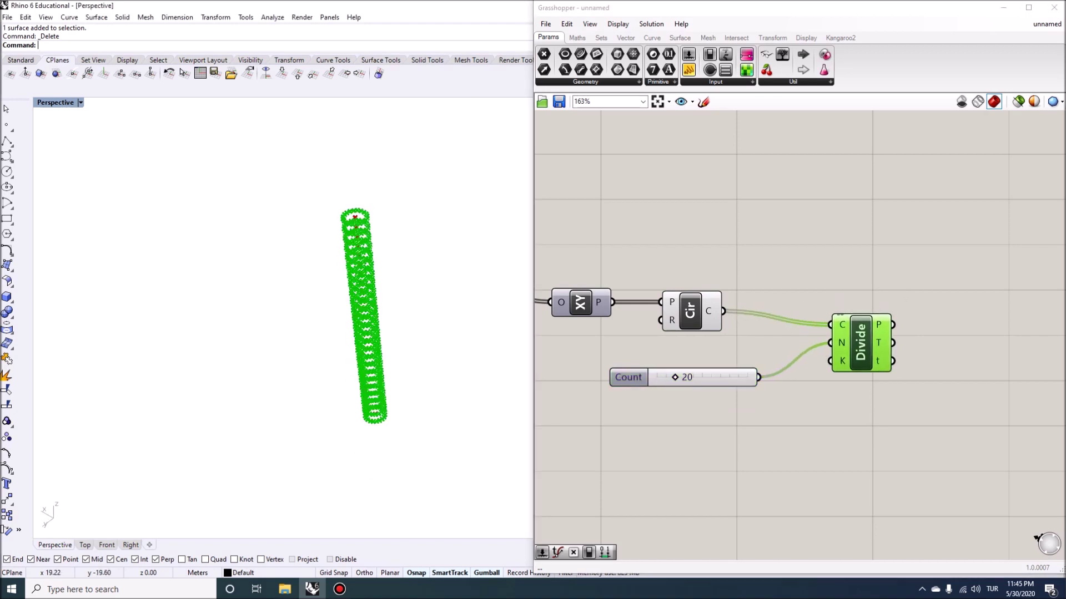
{"action": "scroll", "coordinate": [353, 217], "scroll_direction": "up", "scroll_amount": 7}
{"action": "scroll", "coordinate": [358, 247], "scroll_direction": "up", "scroll_amount": 3}
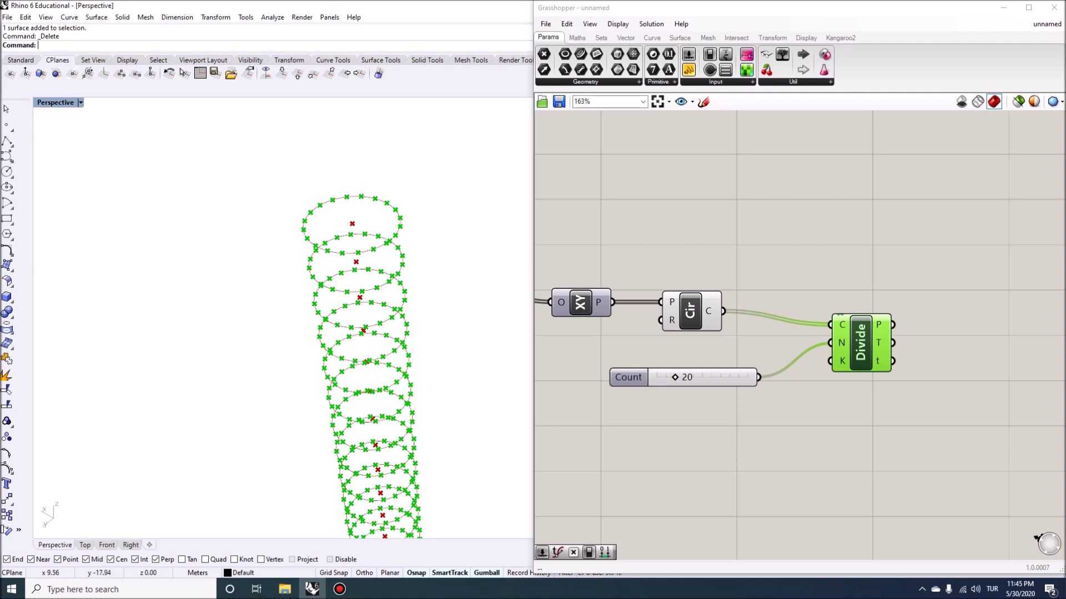
{"action": "scroll", "coordinate": [344, 250], "scroll_direction": "down", "scroll_amount": 3}
{"action": "right_click_drag", "start_coordinate": [356, 289], "coordinate": [347, 248]}
{"action": "scroll", "coordinate": [346, 238], "scroll_direction": "up", "scroll_amount": 4}
{"action": "scroll", "coordinate": [375, 236], "scroll_direction": "up", "scroll_amount": 2}
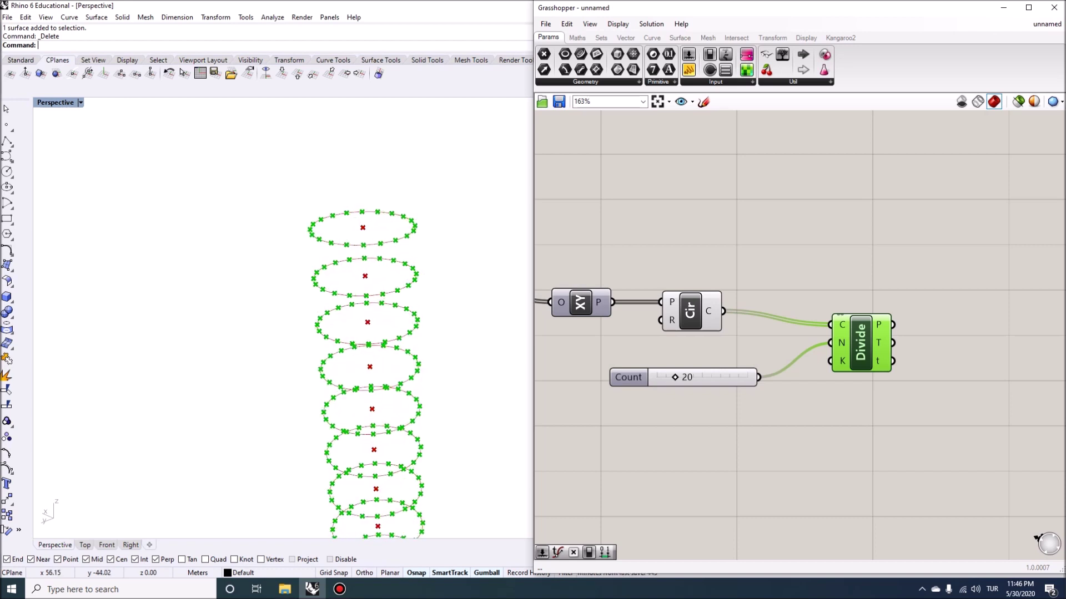
{"action": "scroll", "coordinate": [360, 227], "scroll_direction": "up", "scroll_amount": 3}
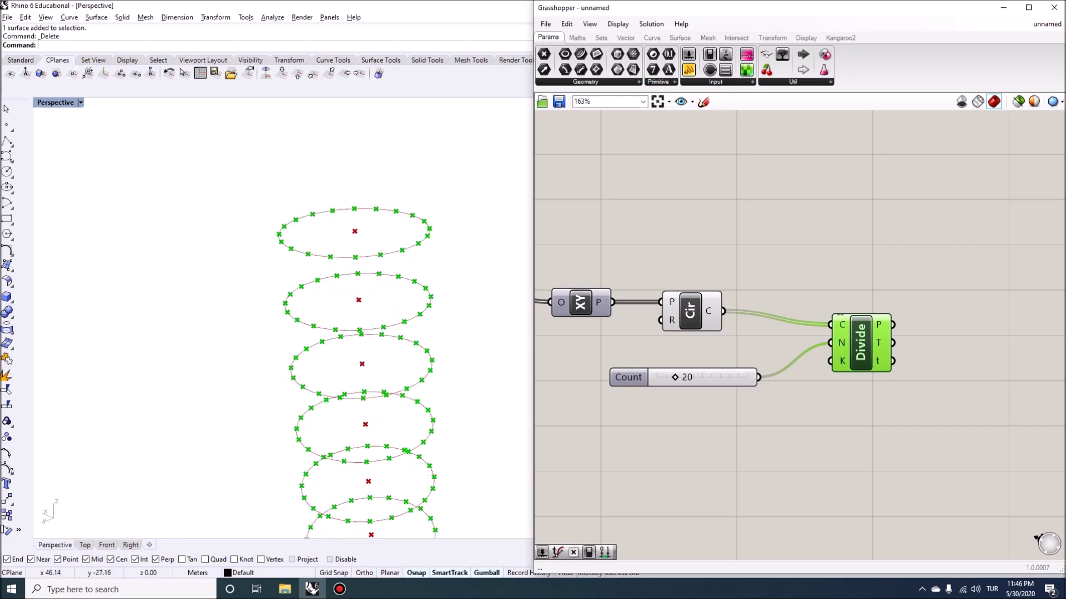
{"action": "key", "text": "ctrl+alt+d"}
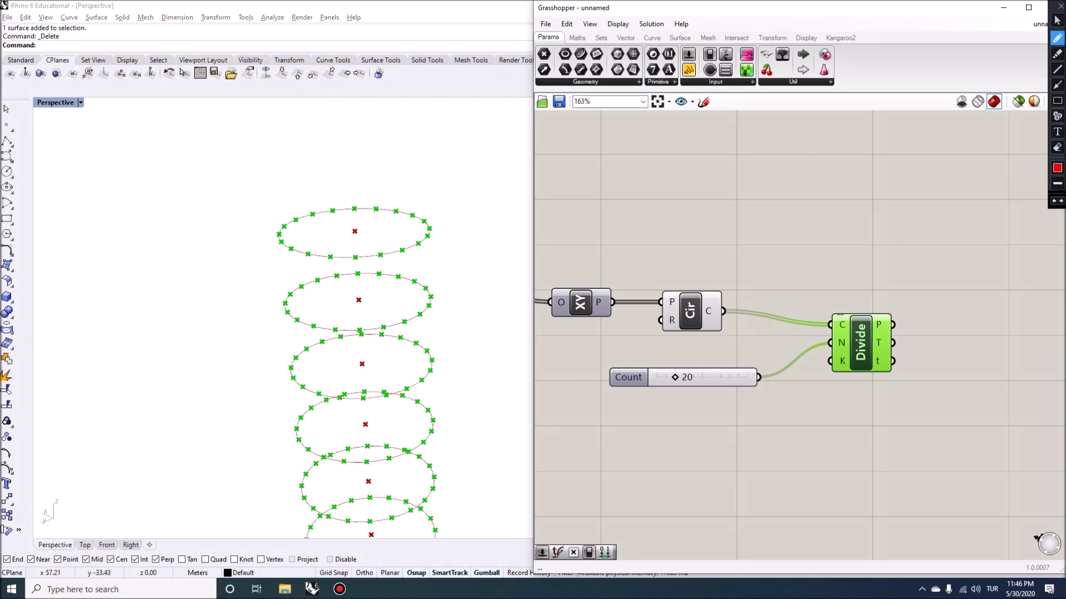
{"action": "left_click_drag", "start_coordinate": [259, 264], "coordinate": [256, 258]}
{"action": "mouse_move", "coordinate": [320, 240]}
{"action": "left_mouse_down"}
{"action": "mouse_move", "coordinate": [297, 266]}
{"action": "mouse_move", "coordinate": [315, 301]}
{"action": "left_mouse_up"}
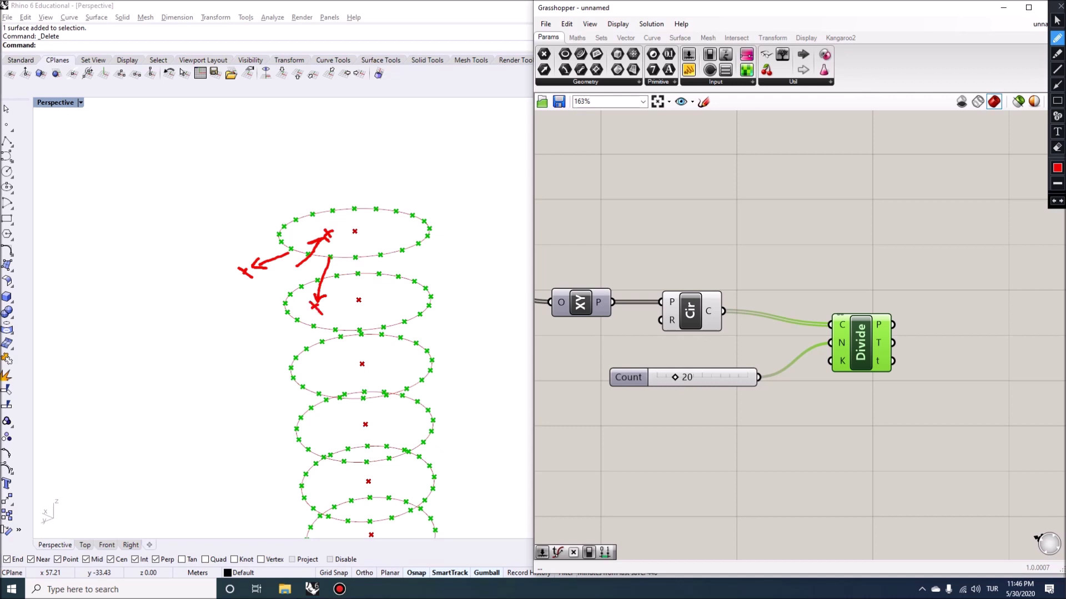
{"action": "mouse_move", "coordinate": [249, 205]}
{"action": "left_mouse_down"}
{"action": "mouse_move", "coordinate": [230, 235]}
{"action": "mouse_move", "coordinate": [315, 305]}
{"action": "mouse_move", "coordinate": [457, 276]}
{"action": "mouse_move", "coordinate": [488, 221]}
{"action": "mouse_move", "coordinate": [417, 189]}
{"action": "mouse_move", "coordinate": [359, 179]}
{"action": "mouse_move", "coordinate": [268, 184]}
{"action": "mouse_move", "coordinate": [249, 204]}
{"action": "mouse_move", "coordinate": [210, 336]}
{"action": "mouse_move", "coordinate": [211, 487]}
{"action": "mouse_move", "coordinate": [229, 462]}
{"action": "left_mouse_up"}
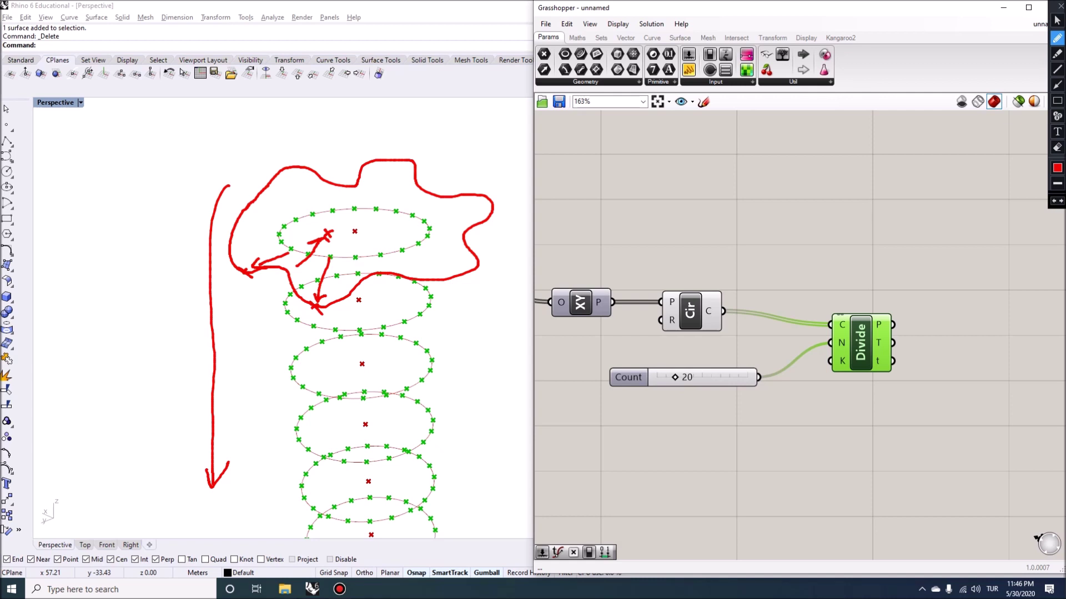
{"action": "mouse_move", "coordinate": [77, 282]}
{"action": "left_mouse_down"}
{"action": "mouse_move", "coordinate": [86, 369]}
{"action": "mouse_move", "coordinate": [129, 281]}
{"action": "mouse_move", "coordinate": [171, 327]}
{"action": "mouse_move", "coordinate": [173, 378]}
{"action": "left_mouse_up"}
{"action": "left_click_drag", "start_coordinate": [83, 371], "coordinate": [155, 371]}
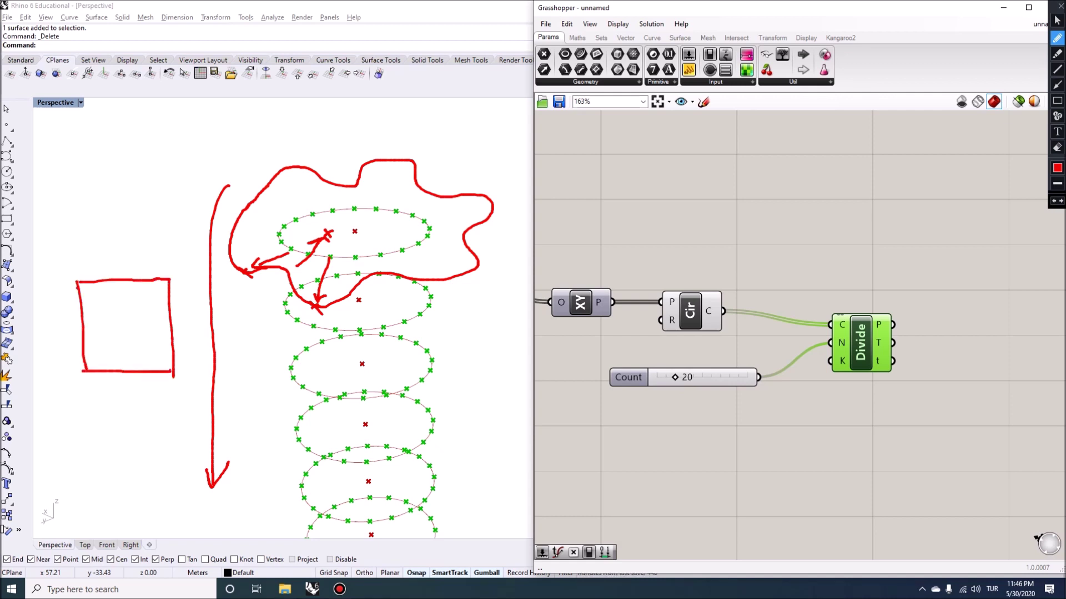
{"action": "mouse_move", "coordinate": [78, 286]}
{"action": "left_mouse_down"}
{"action": "mouse_move", "coordinate": [119, 348]}
{"action": "mouse_move", "coordinate": [167, 353]}
{"action": "mouse_move", "coordinate": [114, 334]}
{"action": "mouse_move", "coordinate": [83, 285]}
{"action": "mouse_move", "coordinate": [123, 361]}
{"action": "left_mouse_up"}
{"action": "key", "text": "ctrl+z"}
{"action": "key", "text": "ctrl+z"}
{"action": "key", "text": "ctrl+z"}
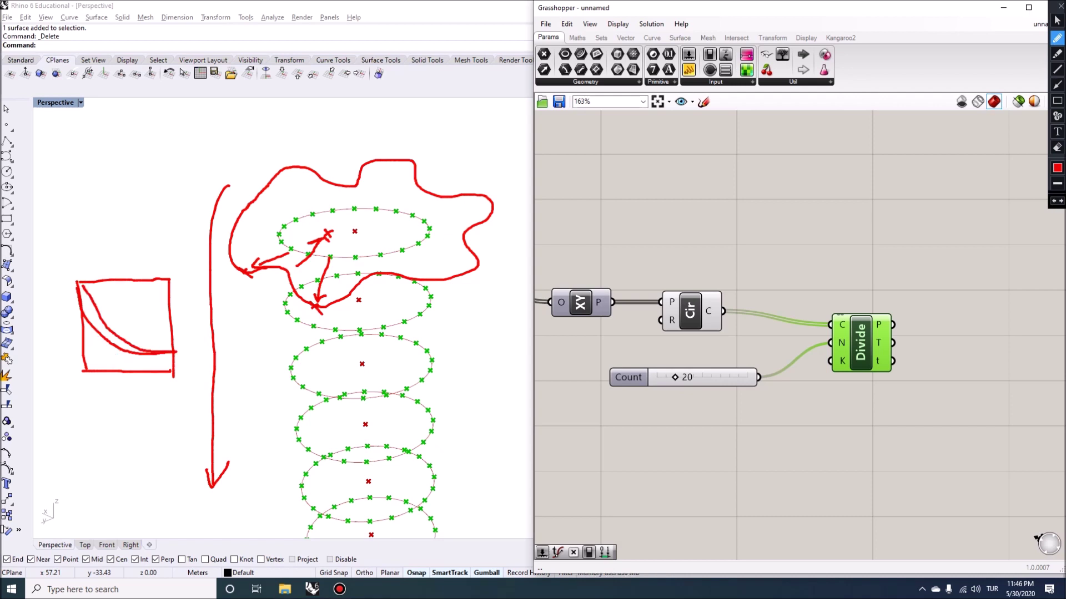
{"action": "mouse_move", "coordinate": [78, 287]}
{"action": "left_mouse_down"}
{"action": "mouse_move", "coordinate": [119, 352]}
{"action": "mouse_move", "coordinate": [178, 360]}
{"action": "left_mouse_up"}
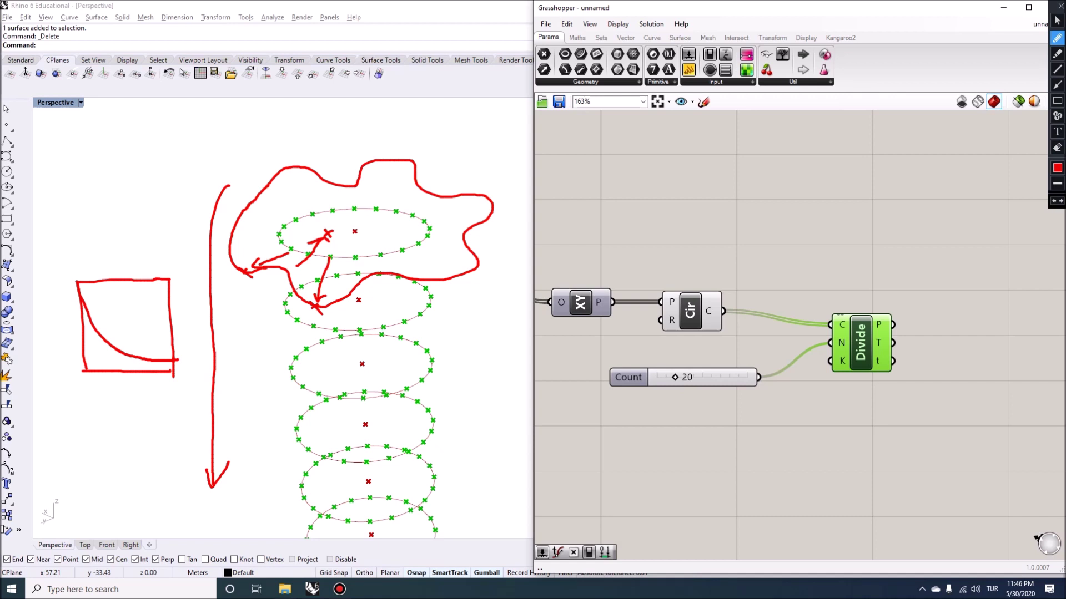
{"action": "key", "text": "Escape"}
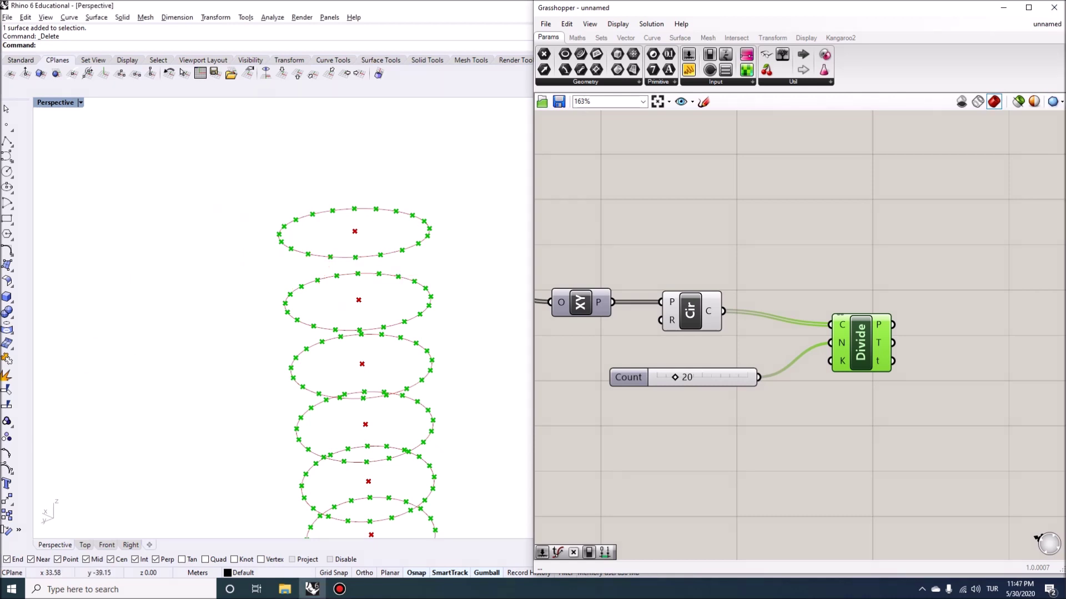
Review the Divide Curve component and the full stack of divided circles in the perspective view.
{"action": "right_click_drag", "start_coordinate": [800, 344], "coordinate": [760, 328]}
{"action": "right_click_drag", "start_coordinate": [278, 310], "coordinate": [284, 316]}
{"action": "scroll", "coordinate": [805, 322], "scroll_direction": "down", "scroll_amount": 2}
{"action": "right_click_drag", "start_coordinate": [804, 322], "coordinate": [709, 298]}
{"action": "left_click_drag", "start_coordinate": [721, 302], "coordinate": [716, 295]}
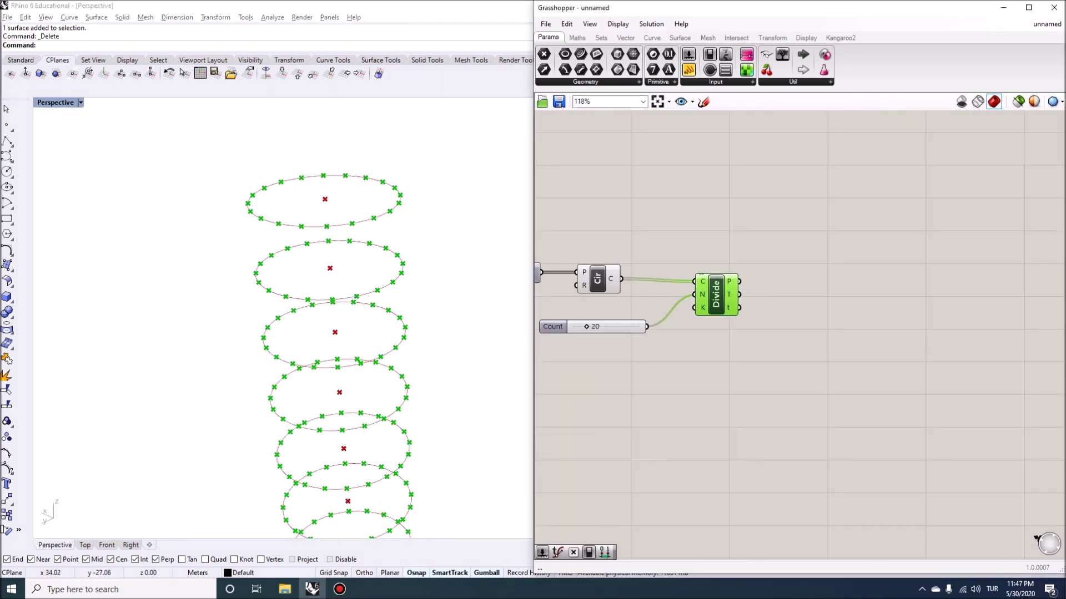
{"action": "scroll", "coordinate": [720, 297], "scroll_direction": "up", "scroll_amount": 2}
{"action": "mouse_move", "coordinate": [747, 275]}
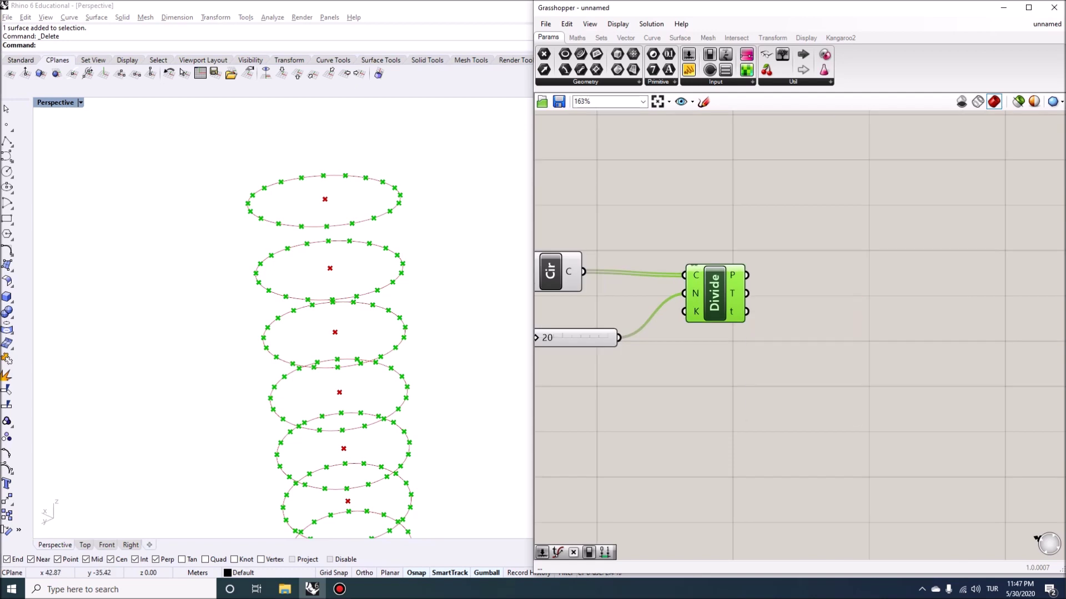
{"action": "scroll", "coordinate": [320, 259], "scroll_direction": "down", "scroll_amount": 3}
{"action": "scroll", "coordinate": [320, 263], "scroll_direction": "down", "scroll_amount": 6}
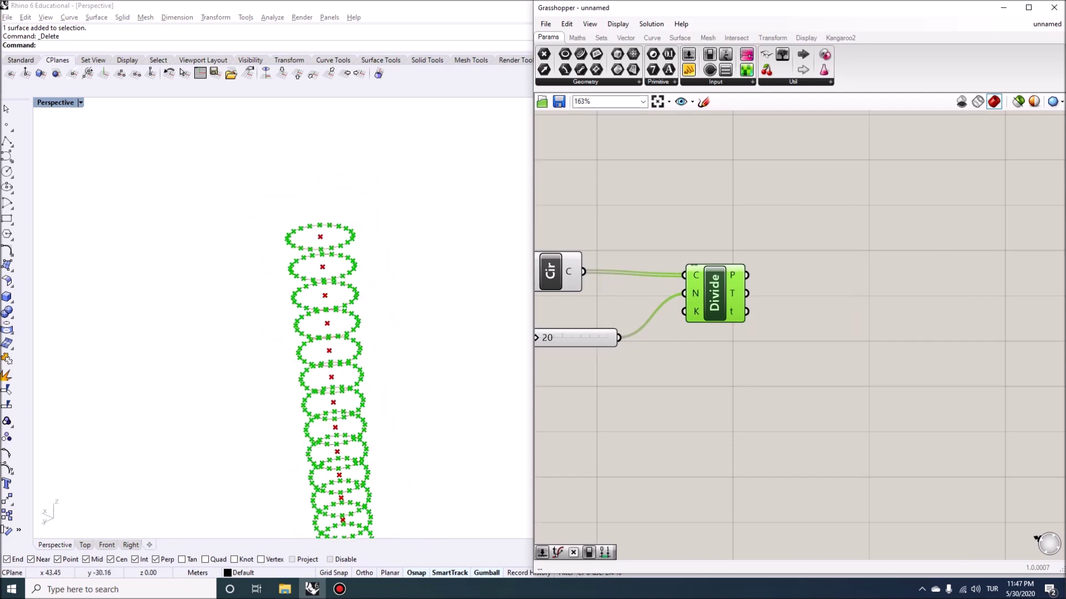
{"action": "scroll", "coordinate": [309, 301], "scroll_direction": "down", "scroll_amount": 3}
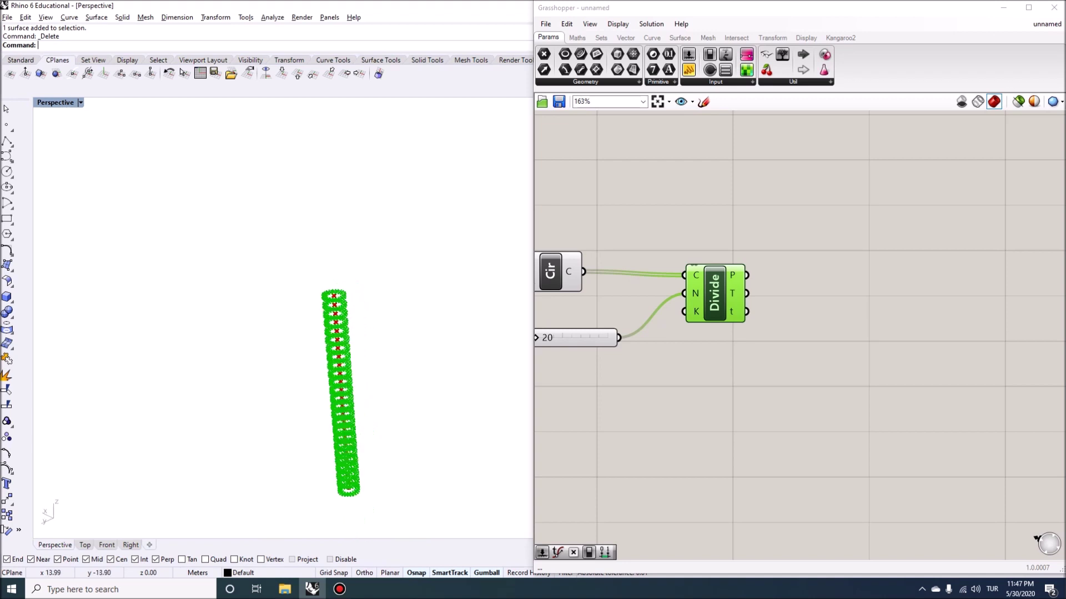
{"action": "right_click_drag", "start_coordinate": [219, 362], "coordinate": [234, 375]}
{"action": "scroll", "coordinate": [233, 375], "scroll_direction": "up", "scroll_amount": 4}
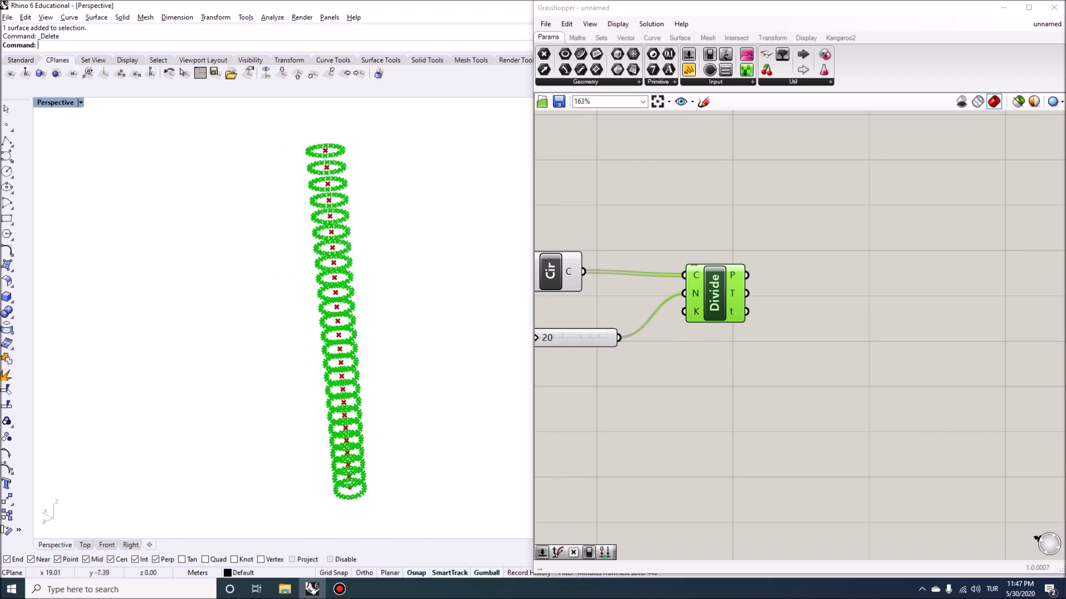
{"action": "right_click_drag", "start_coordinate": [317, 327], "coordinate": [257, 214]}
{"action": "scroll", "coordinate": [257, 214], "scroll_direction": "down", "scroll_amount": 3}
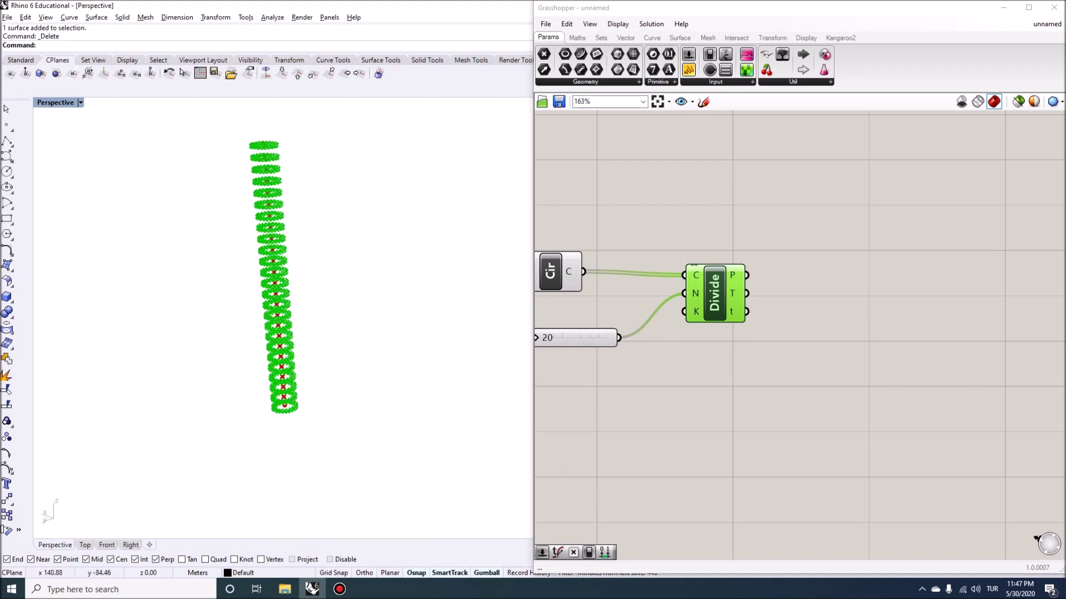
{"action": "right_click_drag", "start_coordinate": [283, 289], "coordinate": [278, 283]}
Add a Graph Mapper component and place it below the Divide Curve component.
{"action": "double_click", "coordinate": [808, 354]}
{"action": "type", "text": "g"}
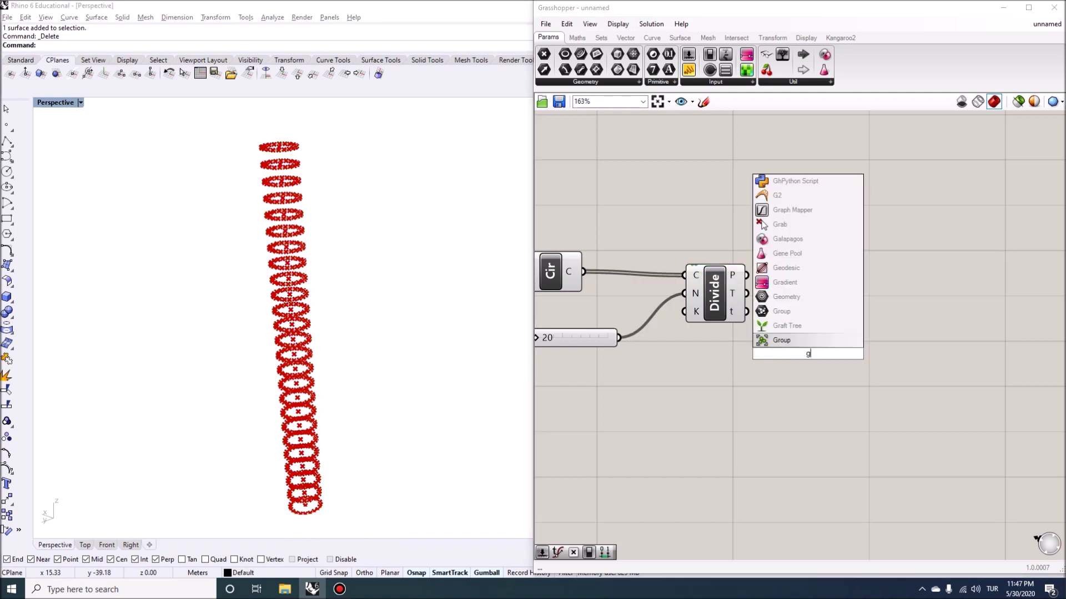
{"action": "type", "text": "raph"}
{"action": "left_click", "coordinate": [799, 329]}
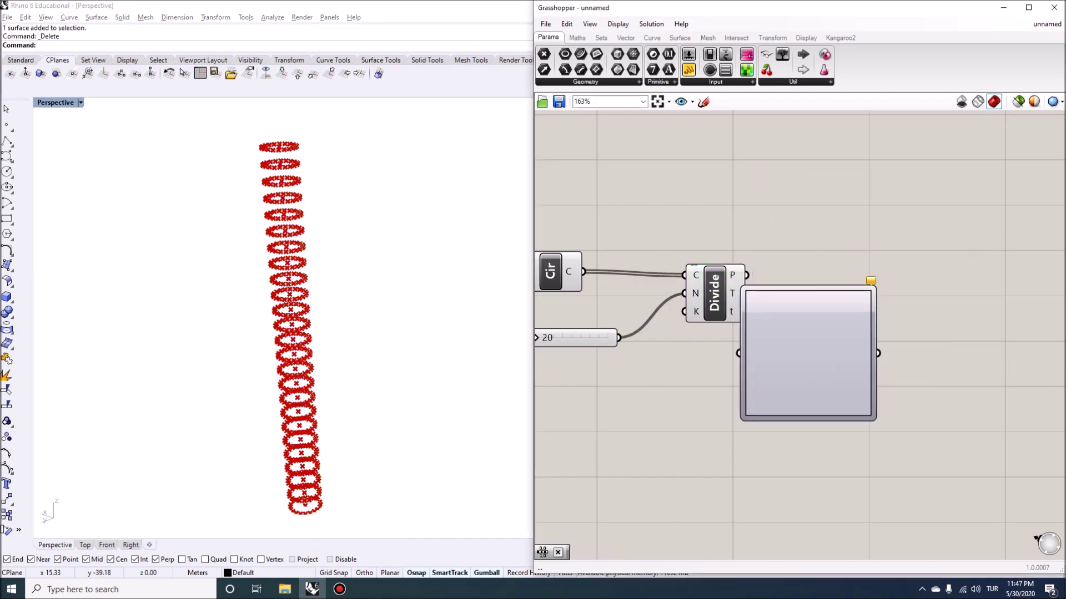
{"action": "left_click_drag", "start_coordinate": [799, 330], "coordinate": [749, 408]}
Set the Graph Mapper's graph type to Sine Summation and reposition it below Divide Curve.
{"action": "scroll", "coordinate": [749, 408], "scroll_direction": "down", "scroll_amount": 2}
{"action": "right_click_drag", "start_coordinate": [737, 407], "coordinate": [756, 388]}
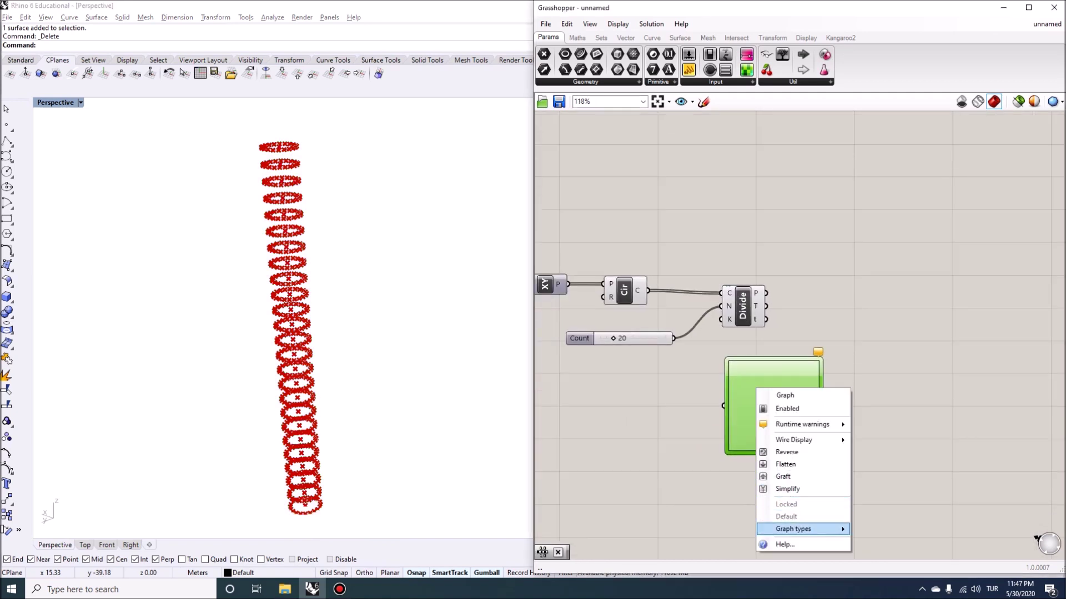
{"action": "mouse_move", "coordinate": [799, 529]}
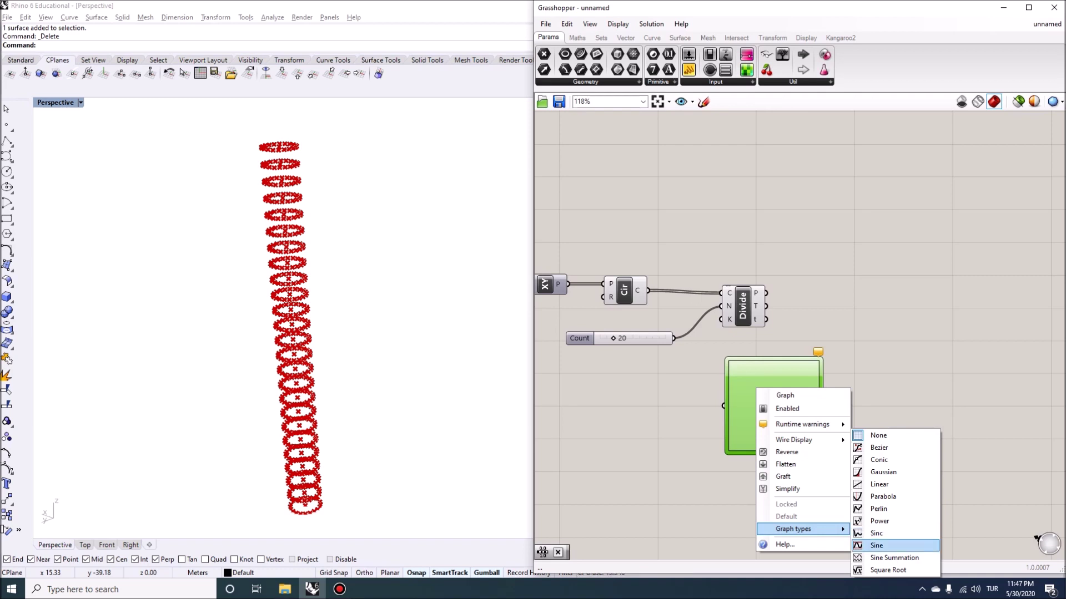
{"action": "left_click", "coordinate": [894, 558]}
{"action": "left_click_drag", "start_coordinate": [749, 433], "coordinate": [712, 455]}
{"action": "right_click_drag", "start_coordinate": [712, 455], "coordinate": [711, 436]}
{"action": "left_click_drag", "start_coordinate": [713, 444], "coordinate": [746, 451]}
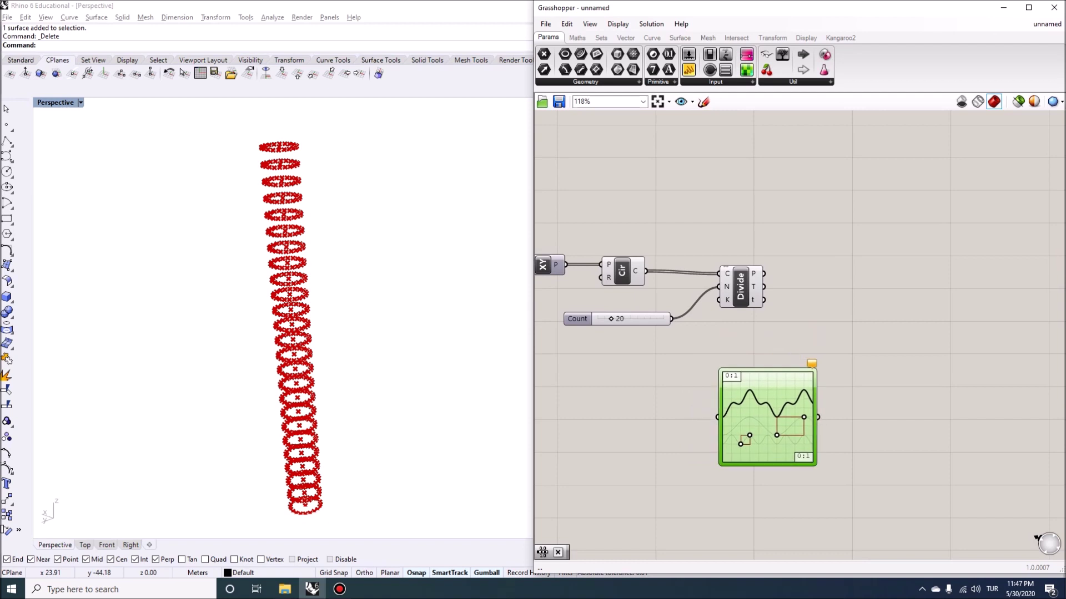
Move the Count slider away from Divide Curve and add a Range component beside the Graph Mapper.
{"action": "left_click_drag", "start_coordinate": [589, 320], "coordinate": [535, 344]}
{"action": "right_click_drag", "start_coordinate": [638, 366], "coordinate": [650, 368]}
{"action": "scroll", "coordinate": [539, 344], "scroll_direction": "up", "scroll_amount": 3}
{"action": "double_click", "coordinate": [716, 405]}
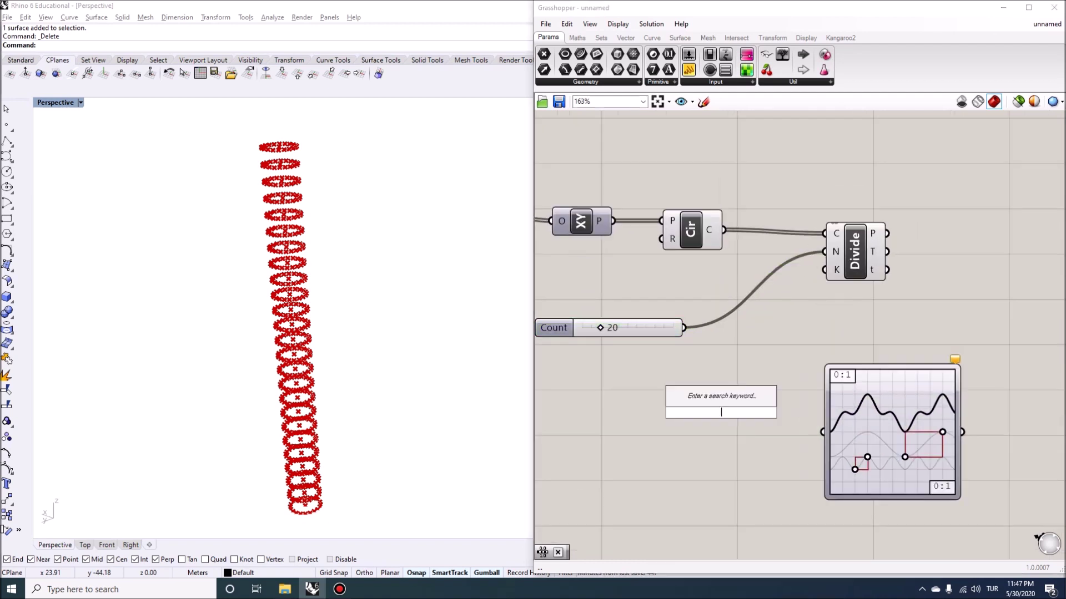
{"action": "type", "text": "range"}
{"action": "key", "text": "Return"}
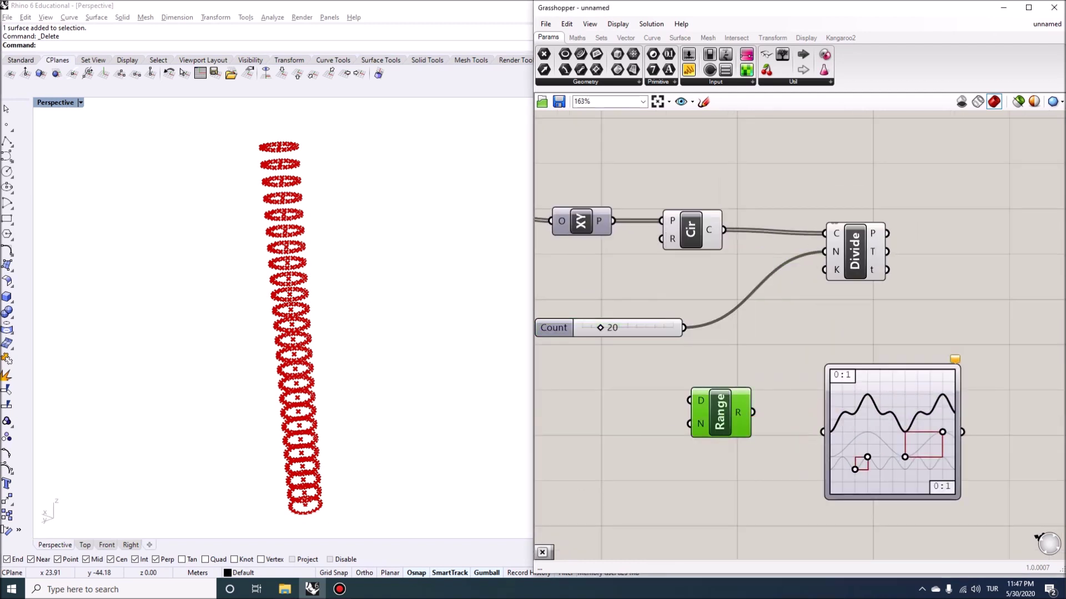
Move the Range component closer to the Graph Mapper and apply the expression x-1 to its N input.
{"action": "right_click", "coordinate": [724, 412]}
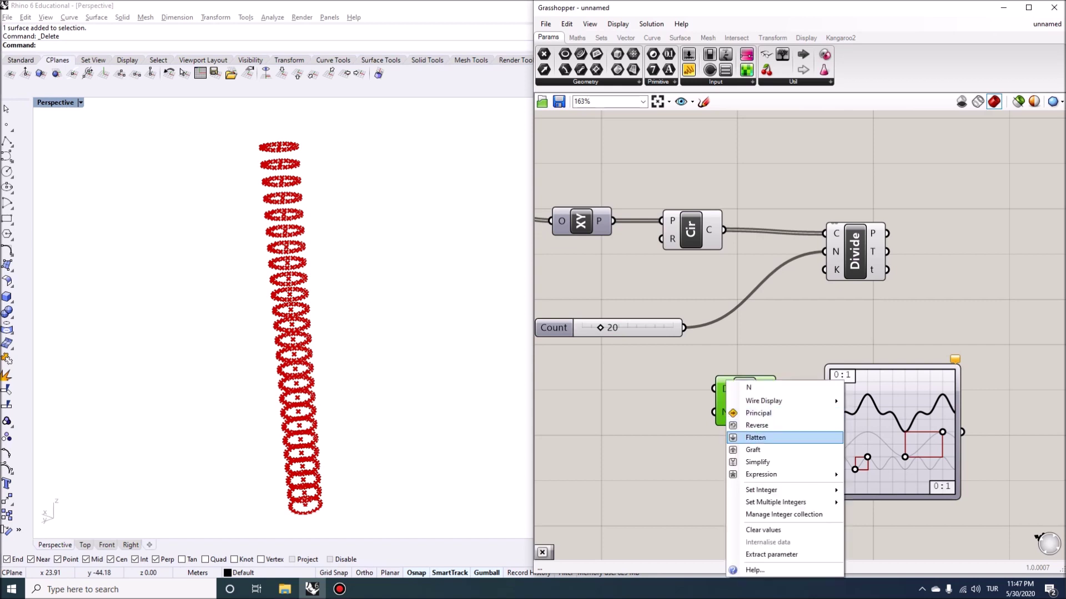
{"action": "mouse_move", "coordinate": [788, 475]}
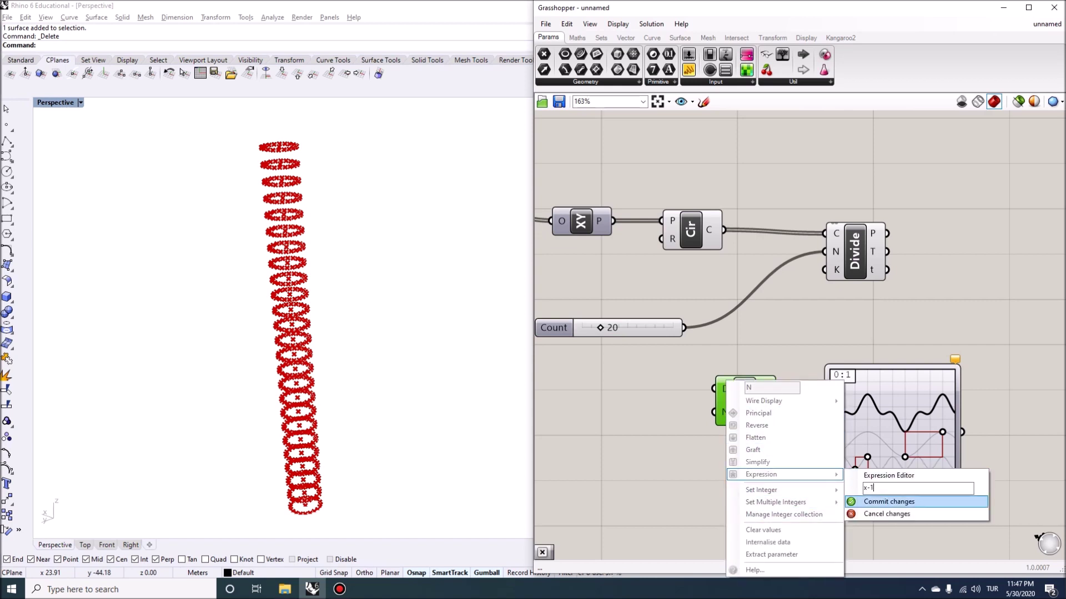
{"action": "left_click", "coordinate": [889, 502]}
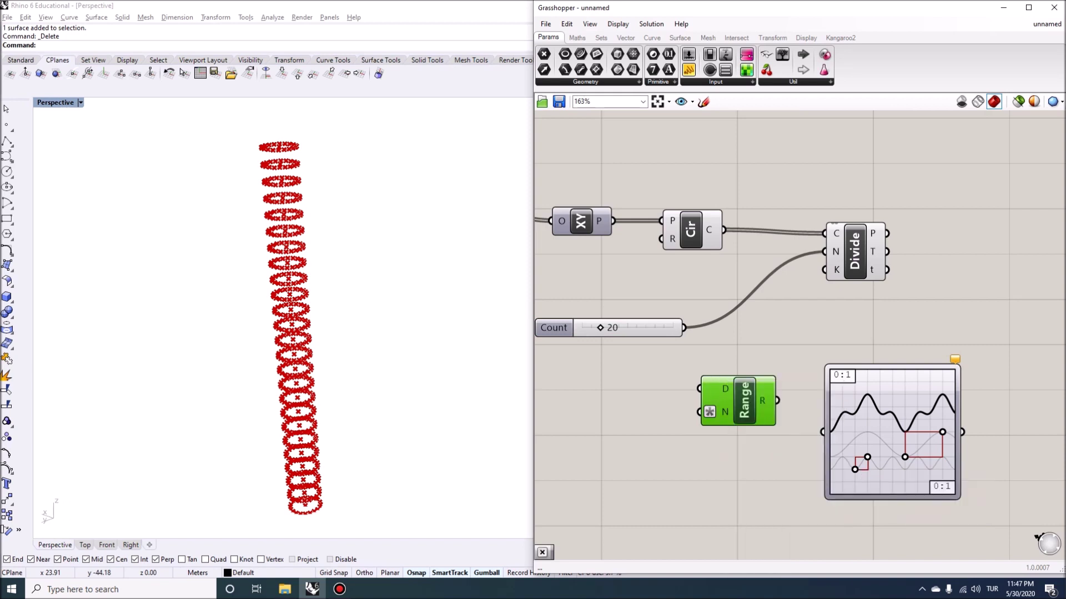
Connect the Count slider to the Range's N input and the Range output to the Graph Mapper, and move the Graph Mapper closer.
{"action": "left_click_drag", "start_coordinate": [684, 328], "coordinate": [699, 412]}
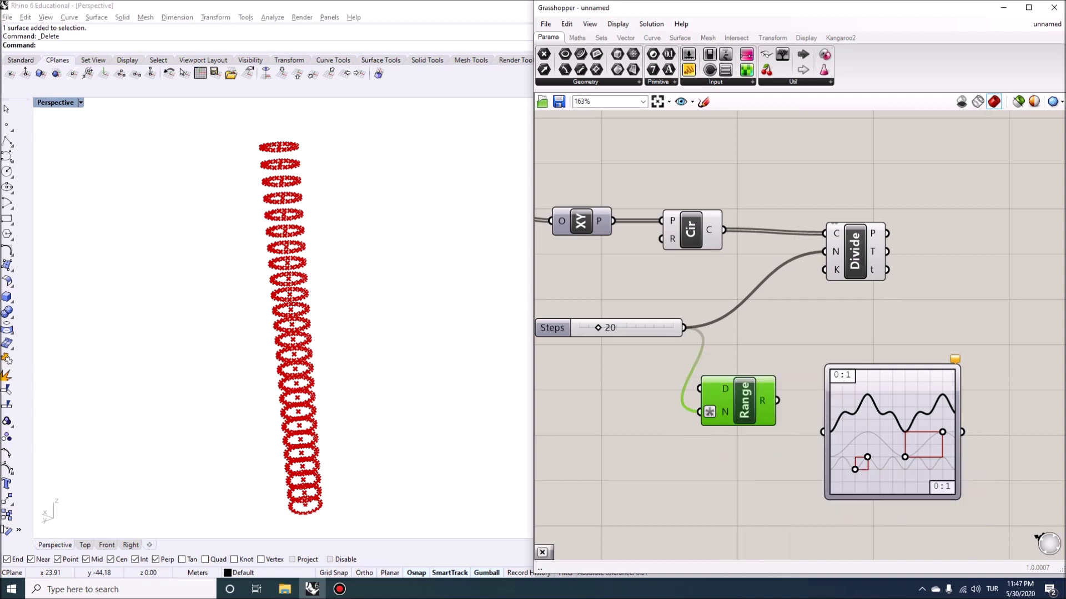
{"action": "left_click_drag", "start_coordinate": [777, 401], "coordinate": [823, 432]}
{"action": "left_click_drag", "start_coordinate": [866, 367], "coordinate": [842, 335]}
{"action": "right_click_drag", "start_coordinate": [899, 311], "coordinate": [803, 363]}
Add an Area component above Divide Curve, feed it the circles, and align Divide Curve beneath it.
{"action": "double_click", "coordinate": [721, 229]}
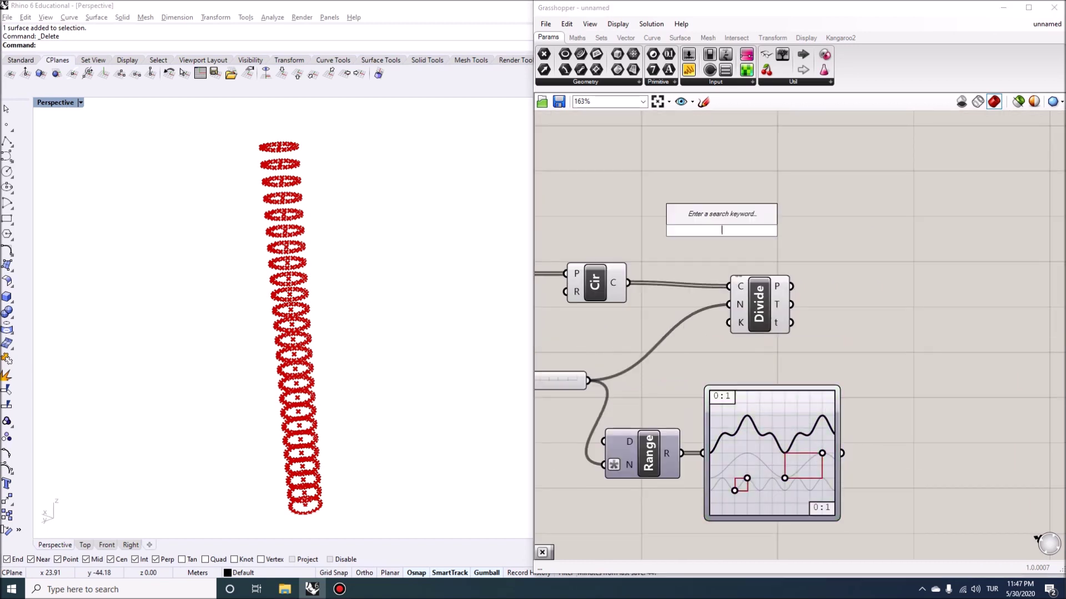
{"action": "type", "text": "area"}
{"action": "left_click", "coordinate": [717, 217]}
{"action": "left_click_drag", "start_coordinate": [628, 284], "coordinate": [752, 230]}
{"action": "left_click", "coordinate": [760, 304]}
{"action": "left_click_drag", "start_coordinate": [759, 304], "coordinate": [752, 300]}
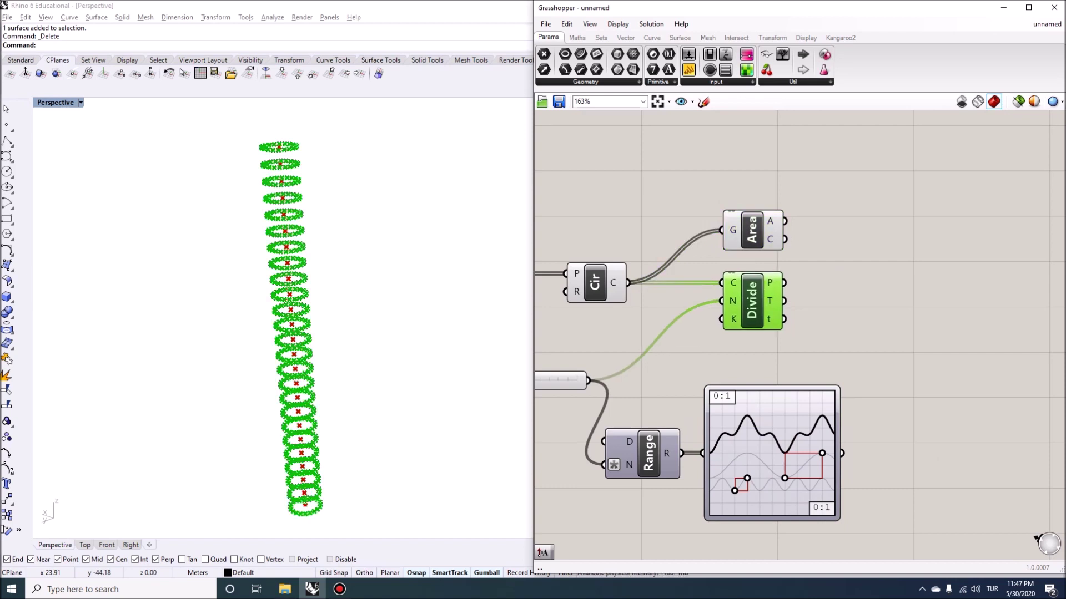
Add a Vector 2Pt component with the Area centroids as A and the Divide Curve points as B, and place it beside them.
{"action": "scroll", "coordinate": [269, 167], "scroll_direction": "up", "scroll_amount": 5}
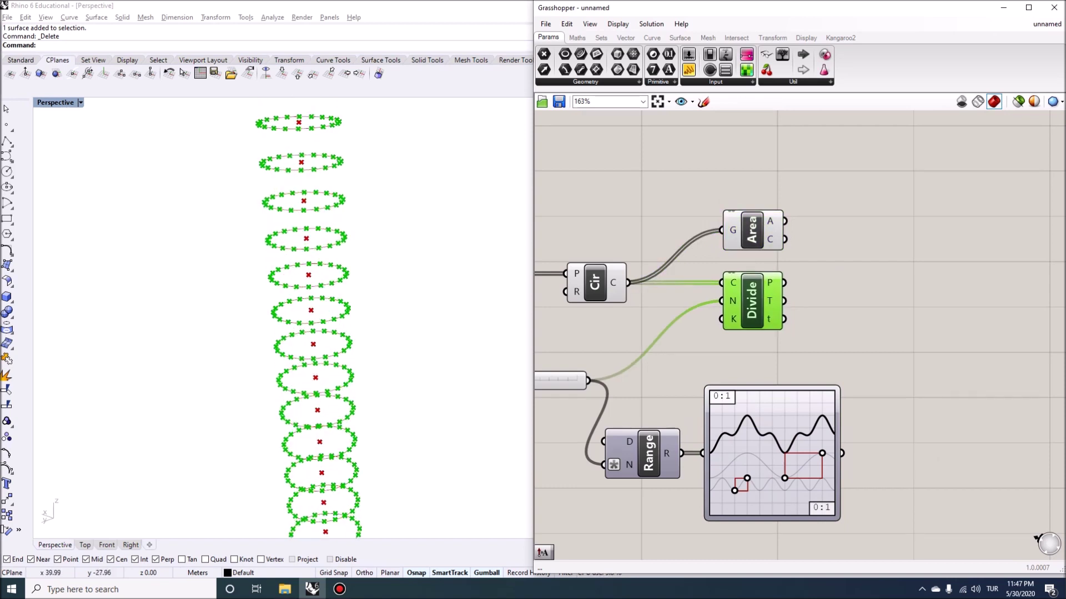
{"action": "double_click", "coordinate": [830, 268]}
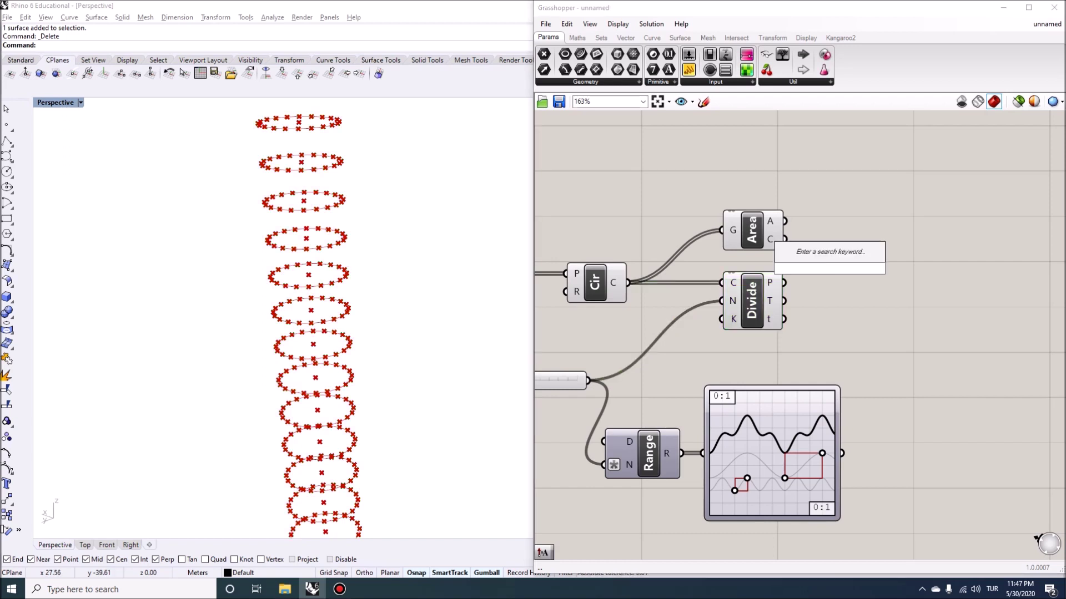
{"action": "type", "text": "vector"}
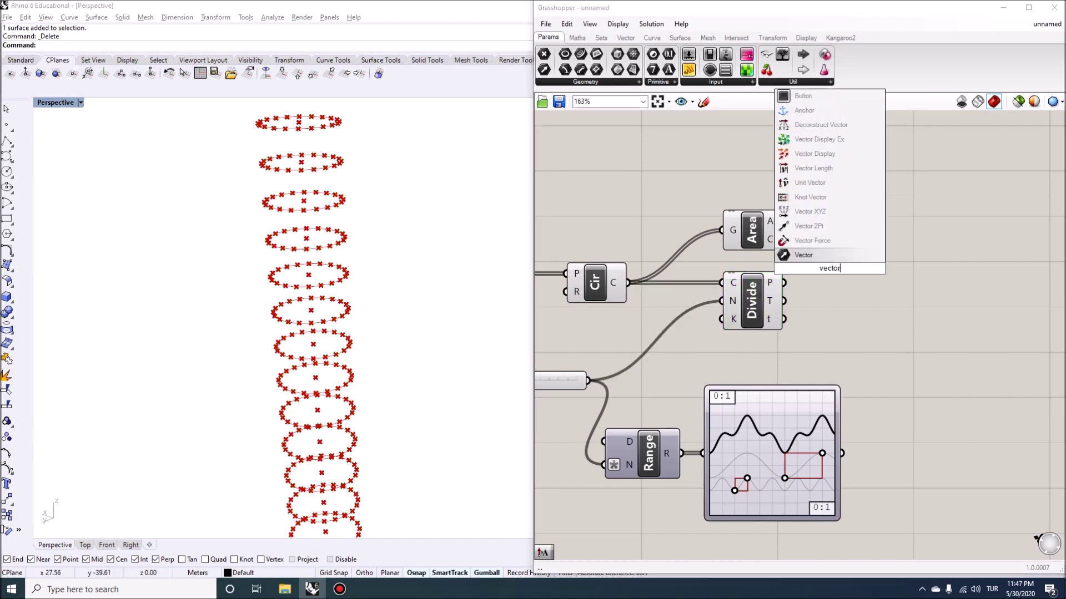
{"action": "type", "text": " 2pt"}
{"action": "key", "text": "Return"}
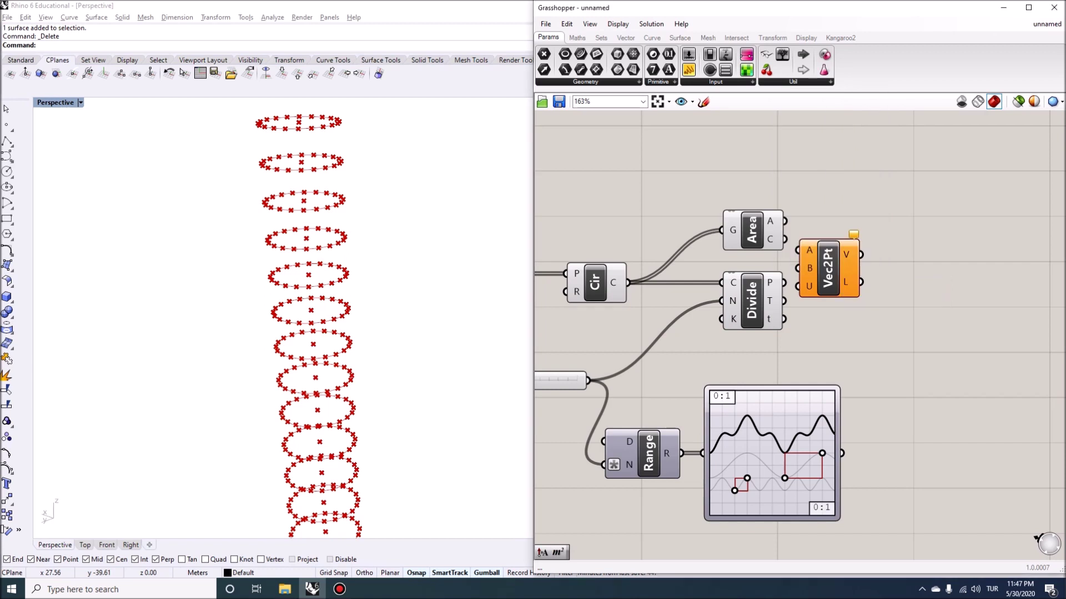
{"action": "left_click_drag", "start_coordinate": [785, 239], "coordinate": [833, 242]}
{"action": "left_click_drag", "start_coordinate": [784, 282], "coordinate": [832, 260]}
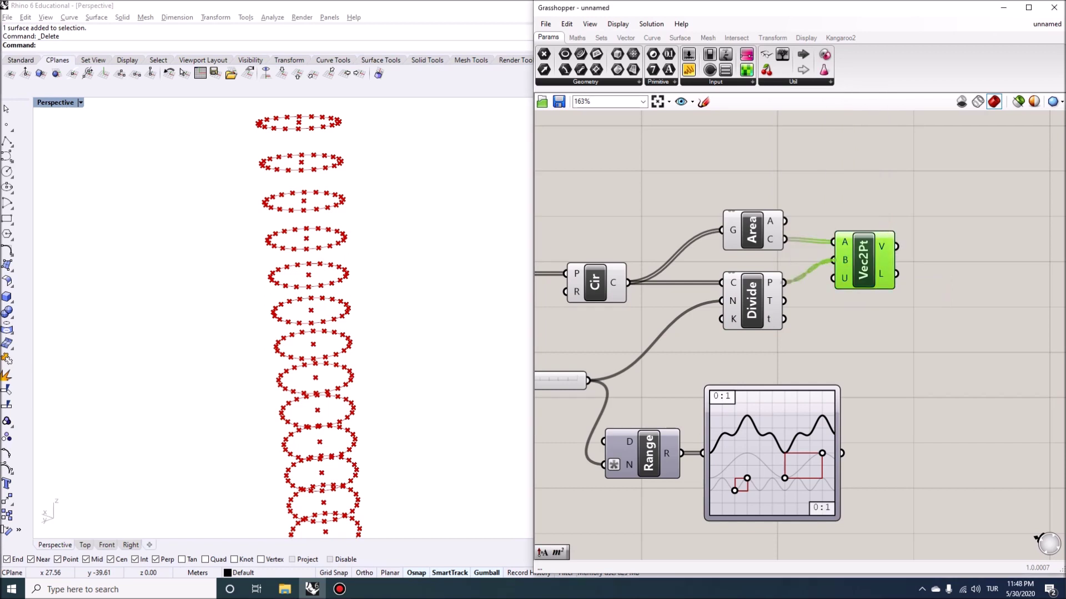
{"action": "right_click_drag", "start_coordinate": [874, 313], "coordinate": [696, 308]}
{"action": "left_click_drag", "start_coordinate": [686, 255], "coordinate": [716, 266]}
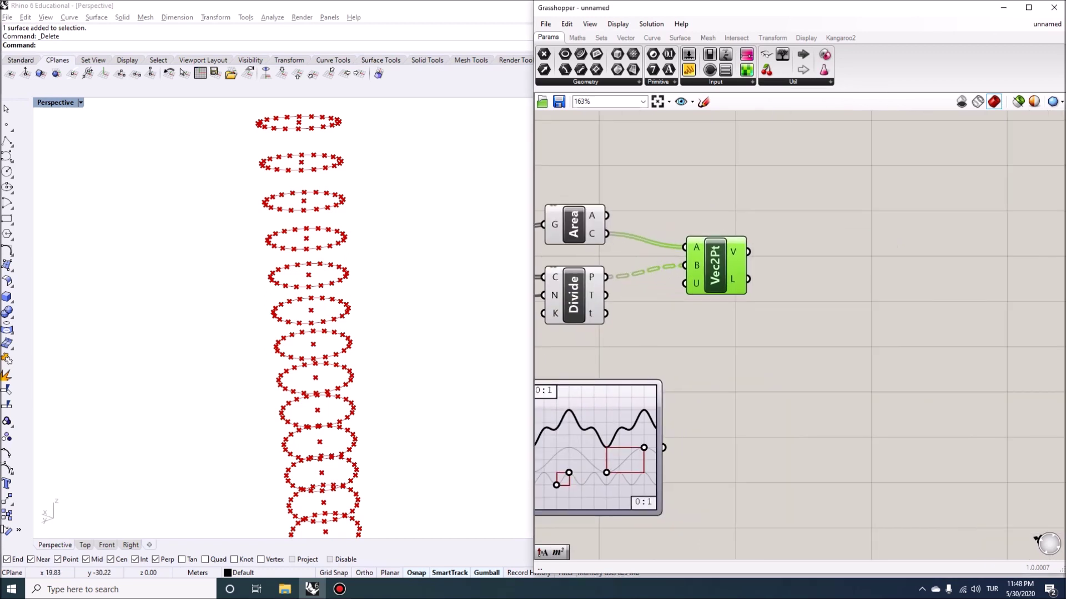
Add an Amplitude component after Vector 2Pt and connect the vector output to its V input.
{"action": "right_click_drag", "start_coordinate": [785, 404], "coordinate": [835, 383]}
{"action": "double_click", "coordinate": [836, 382]}
{"action": "type", "text": "vector"}
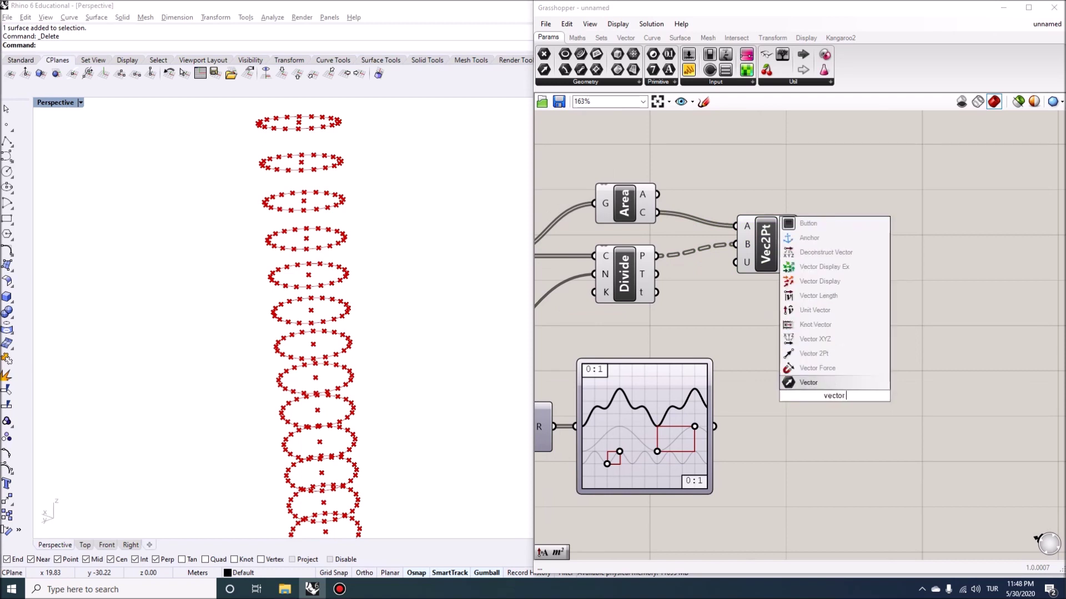
{"action": "type", "text": " am"}
{"action": "left_click", "coordinate": [813, 368]}
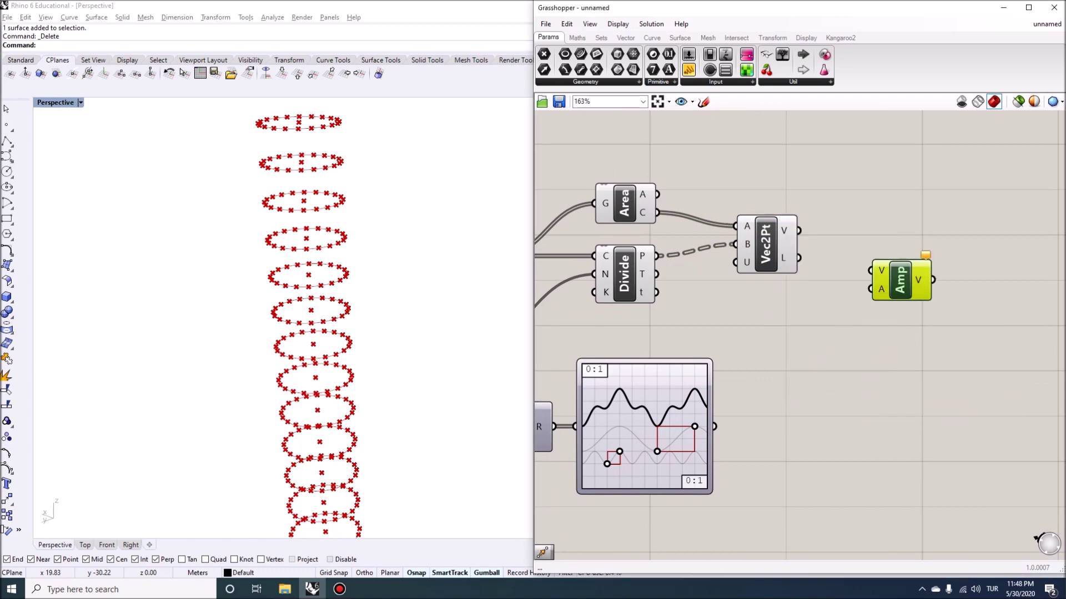
{"action": "left_click_drag", "start_coordinate": [899, 279], "coordinate": [887, 279]}
{"action": "left_click_drag", "start_coordinate": [798, 231], "coordinate": [855, 270]}
Add a Multiplication component beside the Graph Mapper and connect the Graph Mapper output to its A input.
{"action": "right_click_drag", "start_coordinate": [822, 360], "coordinate": [827, 317]}
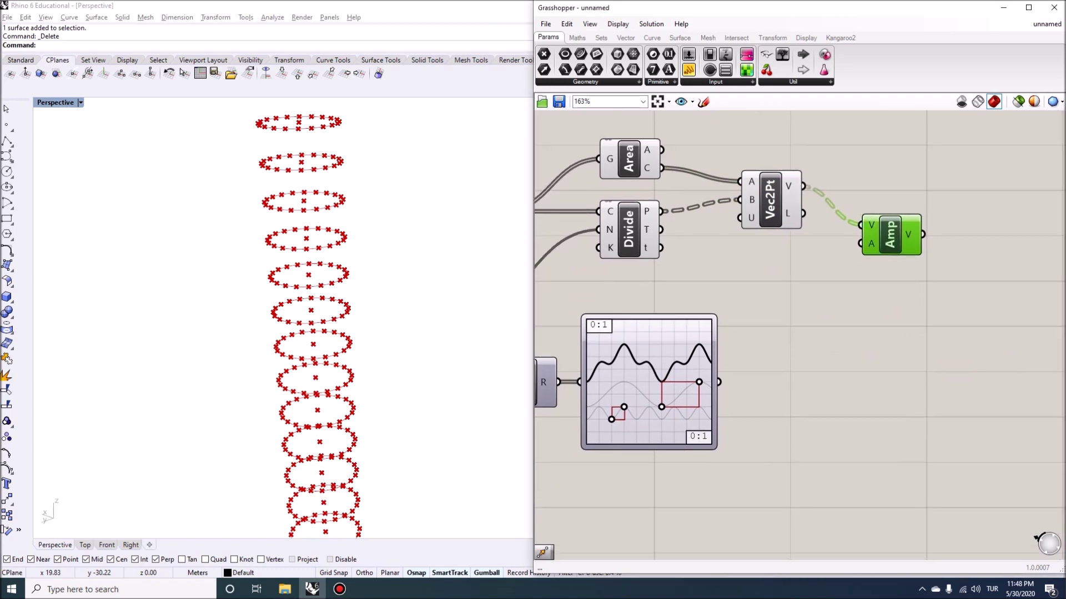
{"action": "right_click_drag", "start_coordinate": [776, 385], "coordinate": [838, 362]}
{"action": "double_click", "coordinate": [838, 362]}
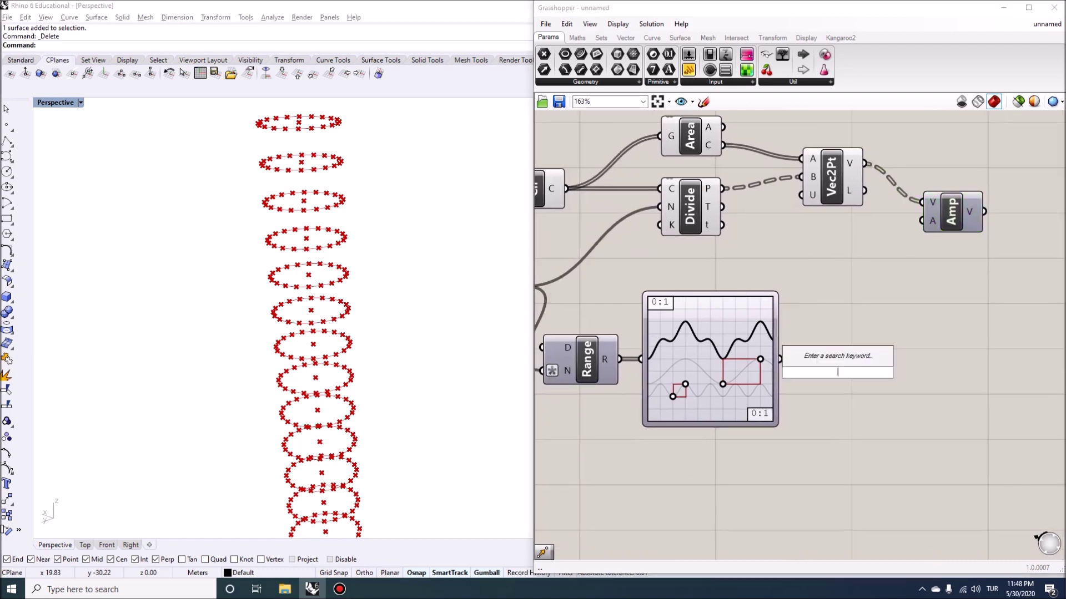
{"action": "type", "text": "mul"}
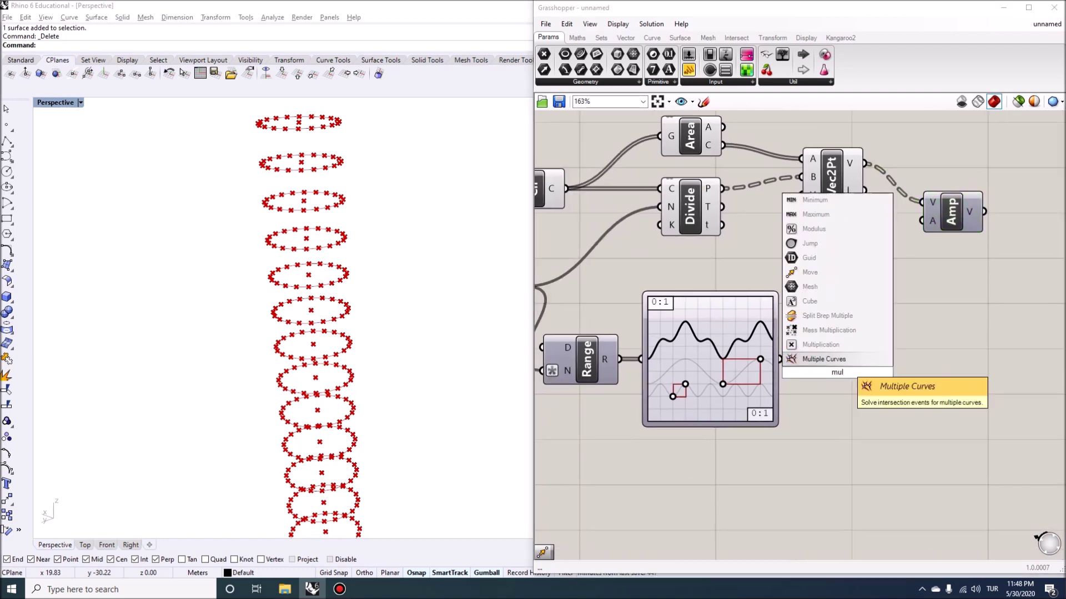
{"action": "key", "text": "Up"}
{"action": "key", "text": "Return"}
{"action": "left_click_drag", "start_coordinate": [780, 360], "coordinate": [852, 383]}
Create a number slider set to 5 and connect it to the Multiplication's B input, placing the component beside the Graph Mapper.
{"action": "scroll", "coordinate": [843, 378], "scroll_direction": "up", "scroll_amount": 1}
{"action": "double_click", "coordinate": [716, 460]}
{"action": "type", "text": "5"}
{"action": "key", "text": "Return"}
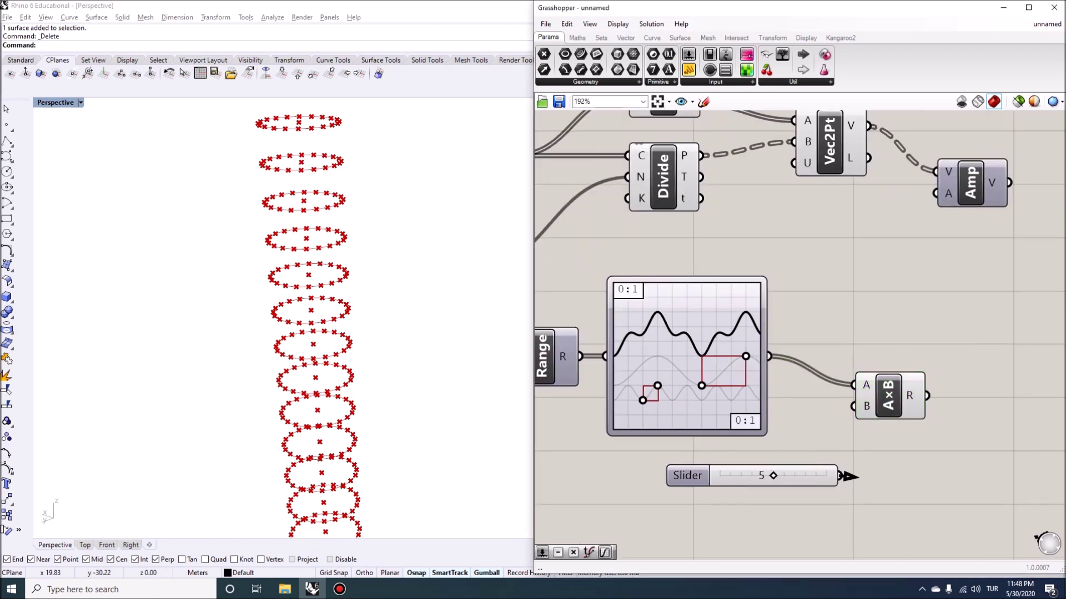
{"action": "left_click_drag", "start_coordinate": [840, 476], "coordinate": [831, 377]}
{"action": "scroll", "coordinate": [653, 379], "scroll_direction": "down", "scroll_amount": 2}
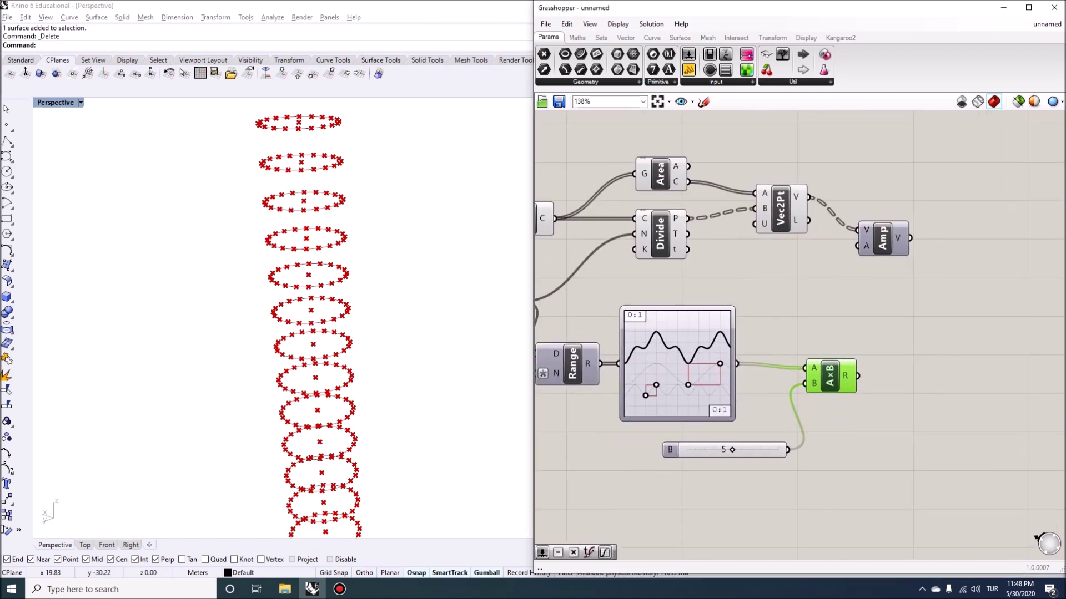
Compare the data structures of the Multiplication, Divide Curve and Vector 2Pt outputs, and graft Vector 2Pt's A input.
{"action": "mouse_move", "coordinate": [858, 376]}
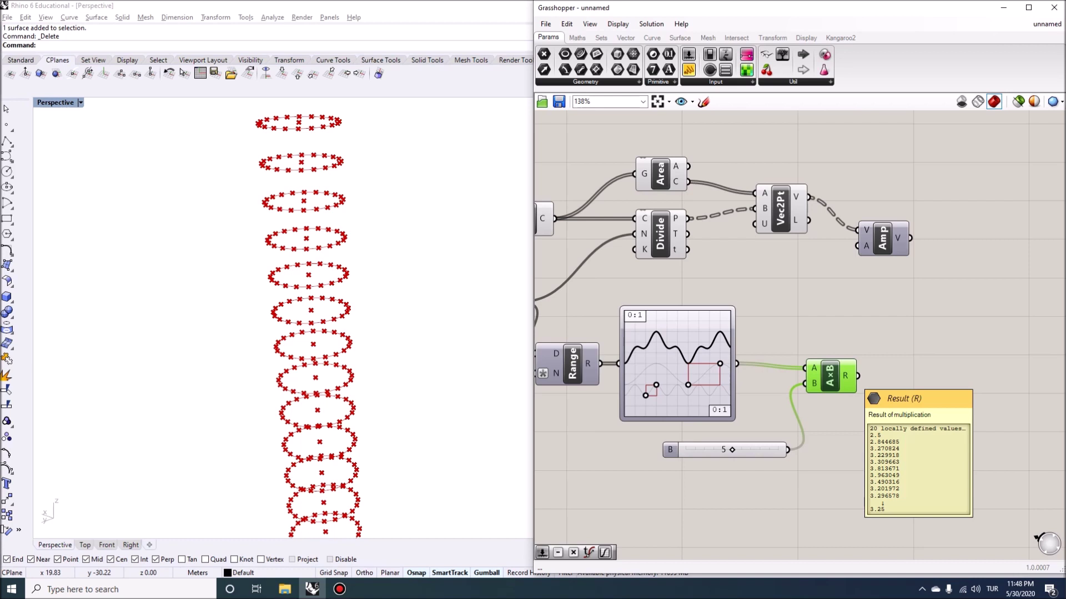
{"action": "mouse_move", "coordinate": [808, 197]}
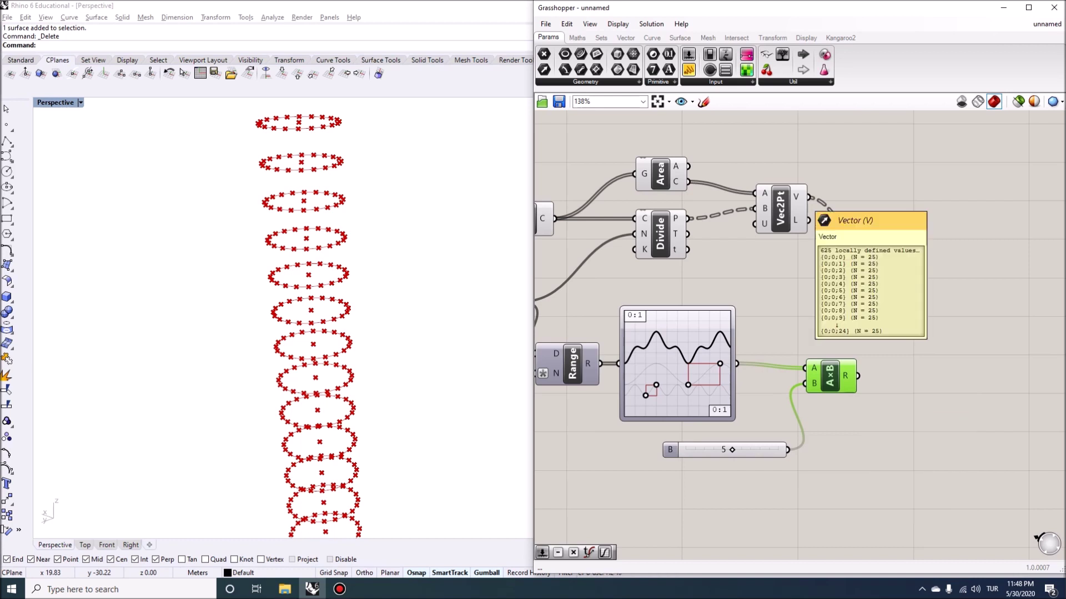
{"action": "right_click_drag", "start_coordinate": [804, 277], "coordinate": [935, 278]}
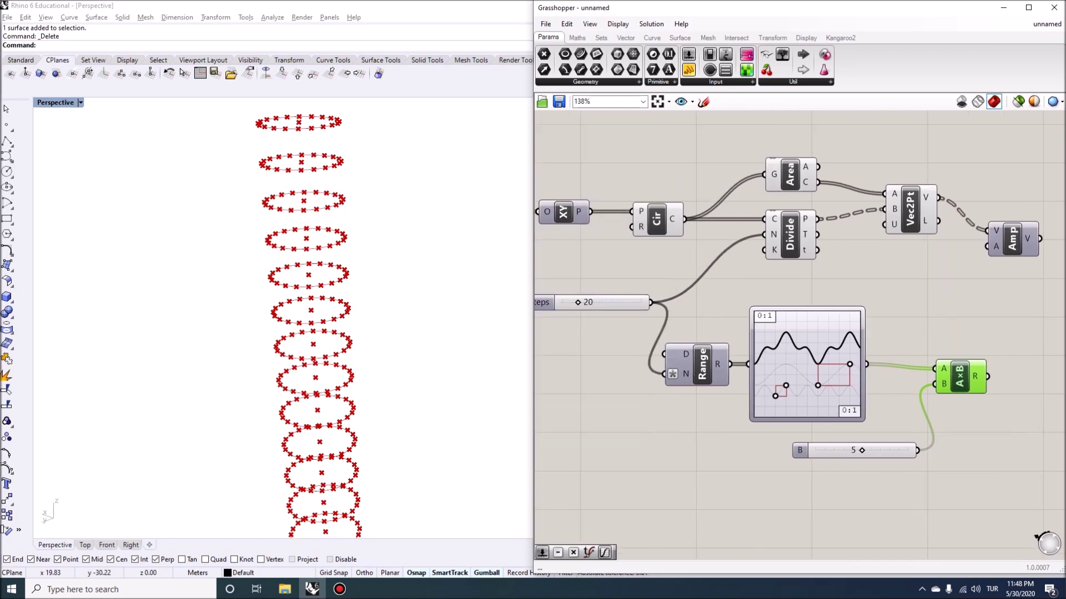
{"action": "mouse_move", "coordinate": [817, 219]}
{"action": "mouse_move", "coordinate": [938, 197]}
{"action": "right_click_drag", "start_coordinate": [888, 179], "coordinate": [790, 213]}
{"action": "scroll", "coordinate": [788, 213], "scroll_direction": "up", "scroll_amount": 2}
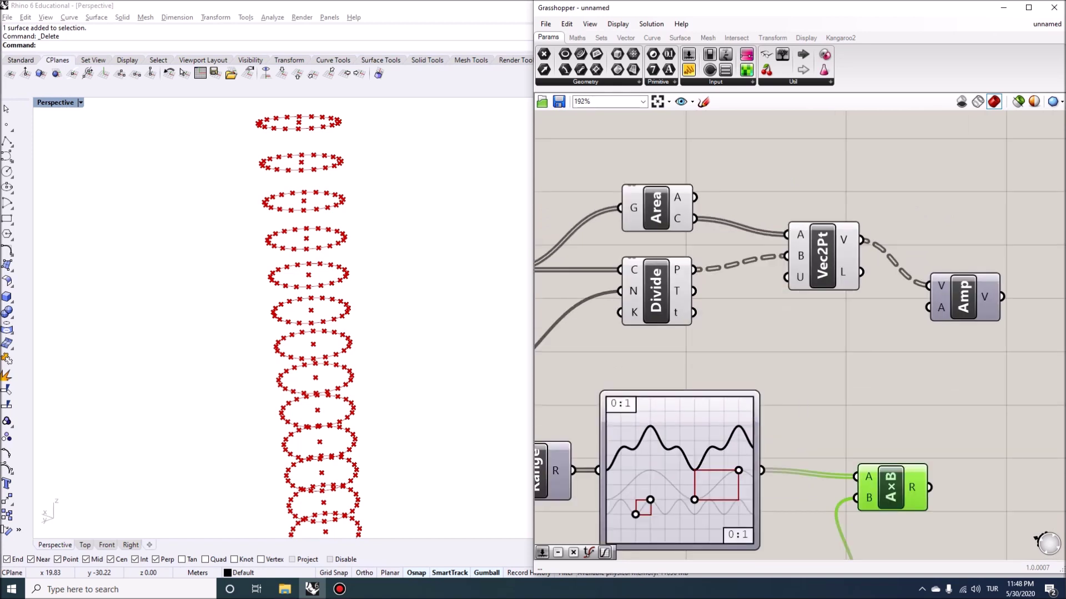
{"action": "right_click", "coordinate": [786, 235]}
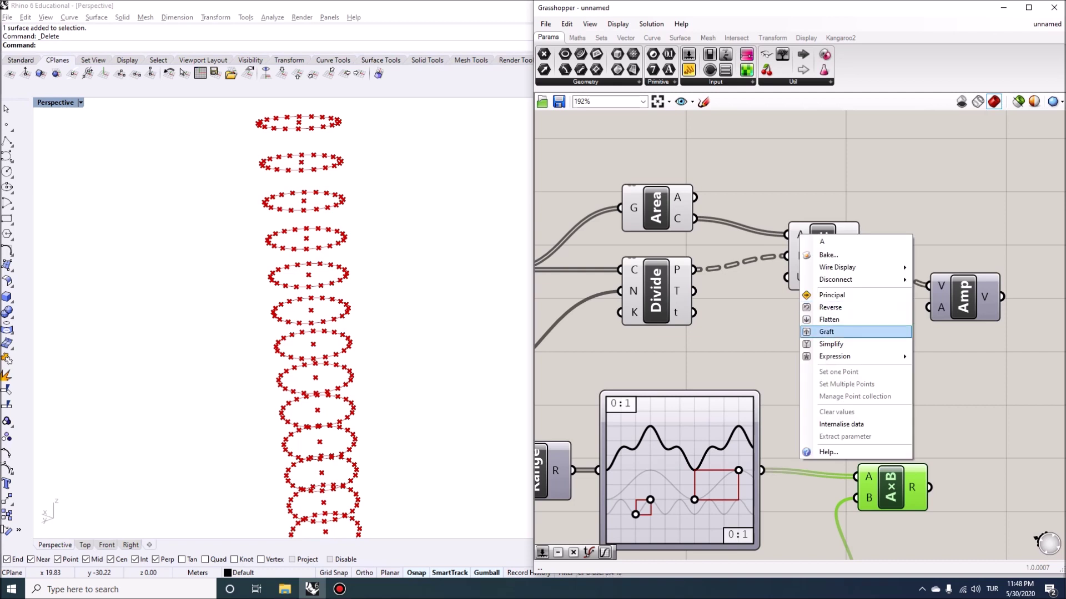
{"action": "left_click", "coordinate": [821, 331]}
{"action": "mouse_move", "coordinate": [861, 240]}
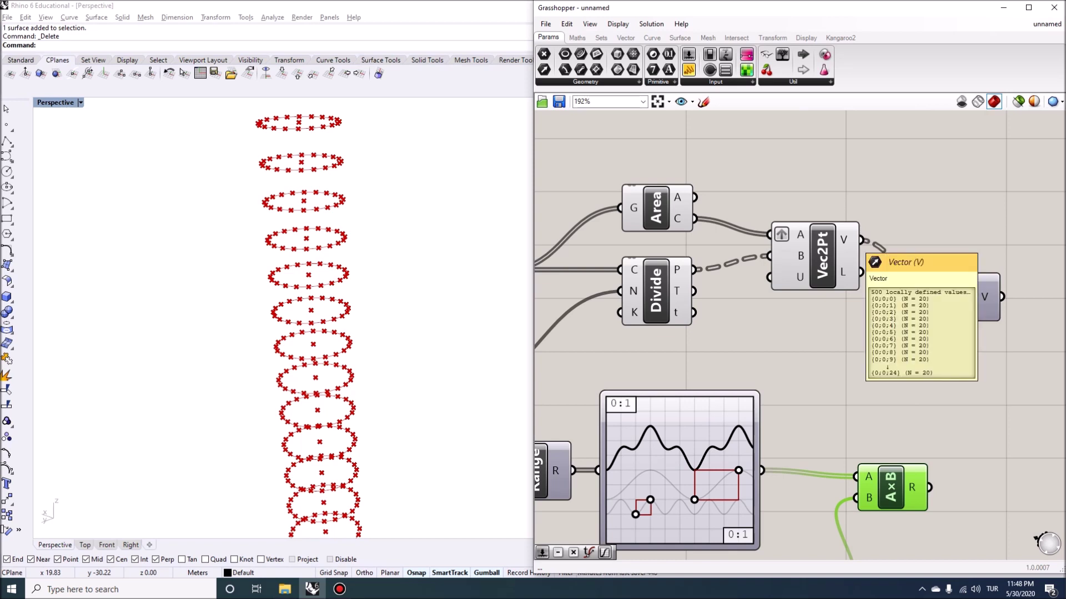
Graft the Multiplication result and connect it to the Amplitude component's A input.
{"action": "scroll", "coordinate": [608, 219], "scroll_direction": "down", "scroll_amount": 3}
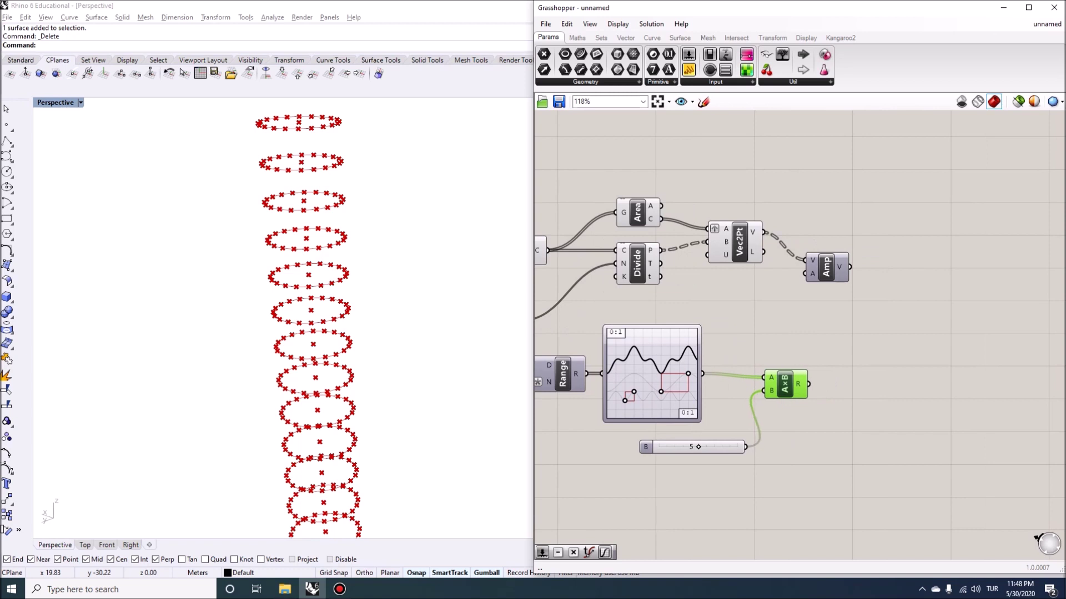
{"action": "mouse_move", "coordinate": [812, 384]}
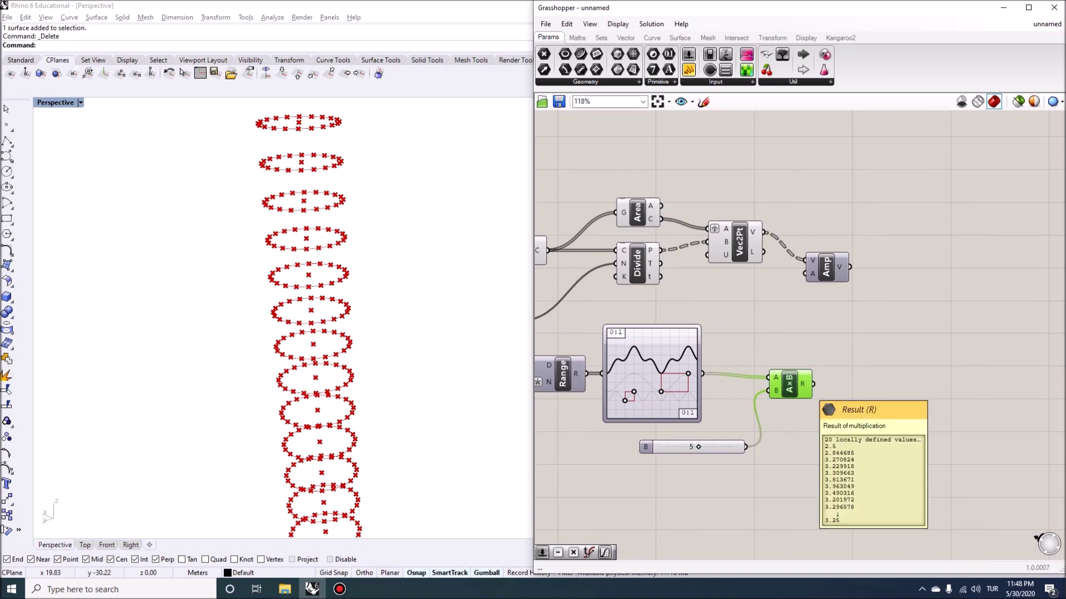
{"action": "right_click_drag", "start_coordinate": [813, 384], "coordinate": [769, 384]}
{"action": "right_click", "coordinate": [769, 384]}
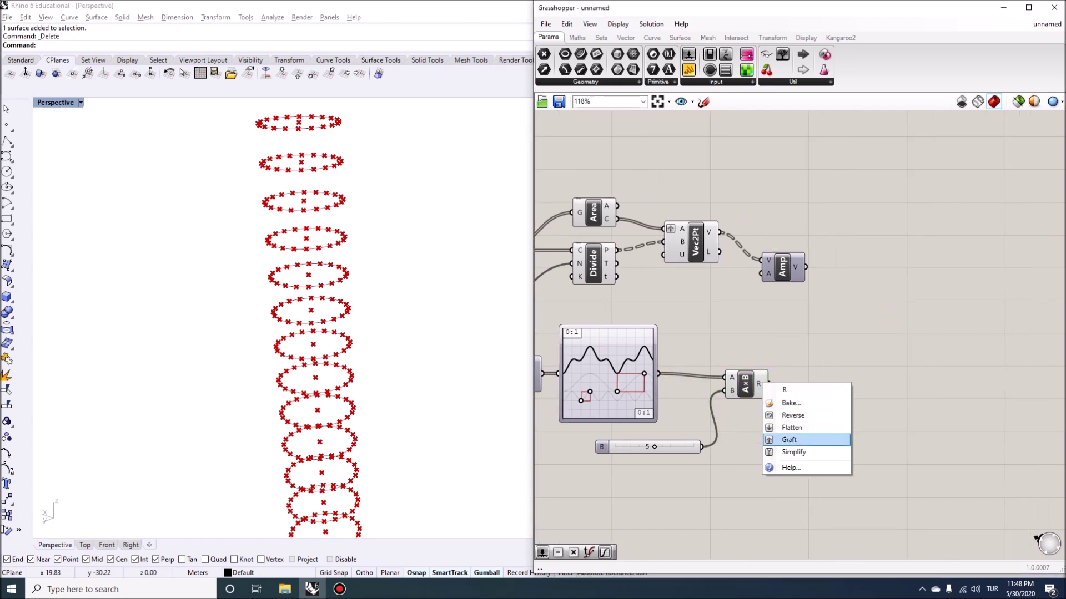
{"action": "left_click", "coordinate": [782, 438]}
{"action": "left_click_drag", "start_coordinate": [779, 384], "coordinate": [816, 251]}
Add a Move component that moves the Divide Curve points along the Amplitude vectors, and place it after Amplitude.
{"action": "double_click", "coordinate": [881, 222]}
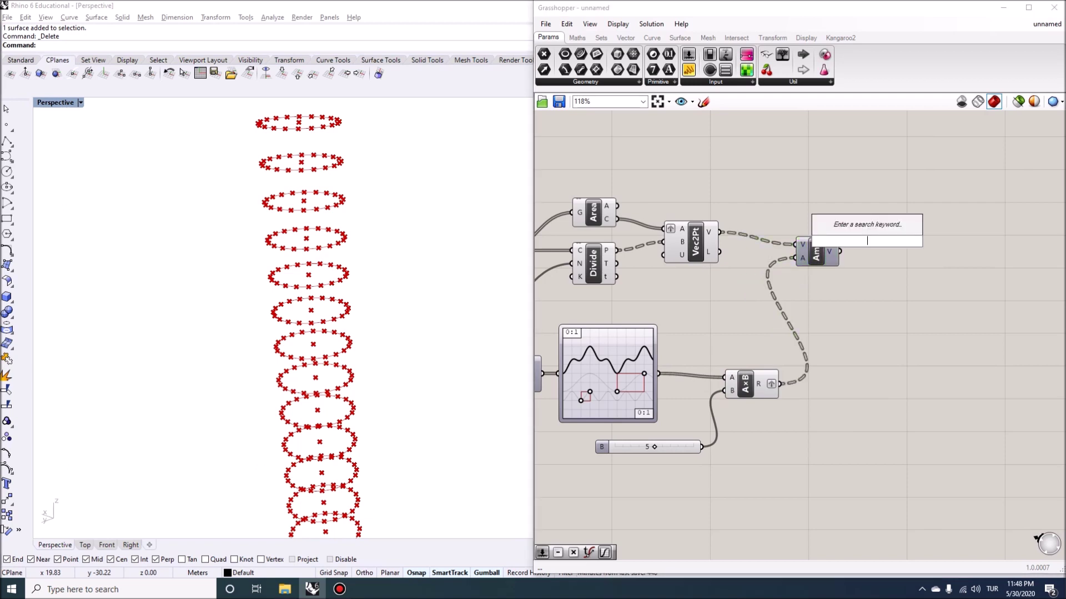
{"action": "type", "text": "move"}
{"action": "left_click", "coordinate": [837, 244]}
{"action": "left_click_drag", "start_coordinate": [839, 251], "coordinate": [617, 250]}
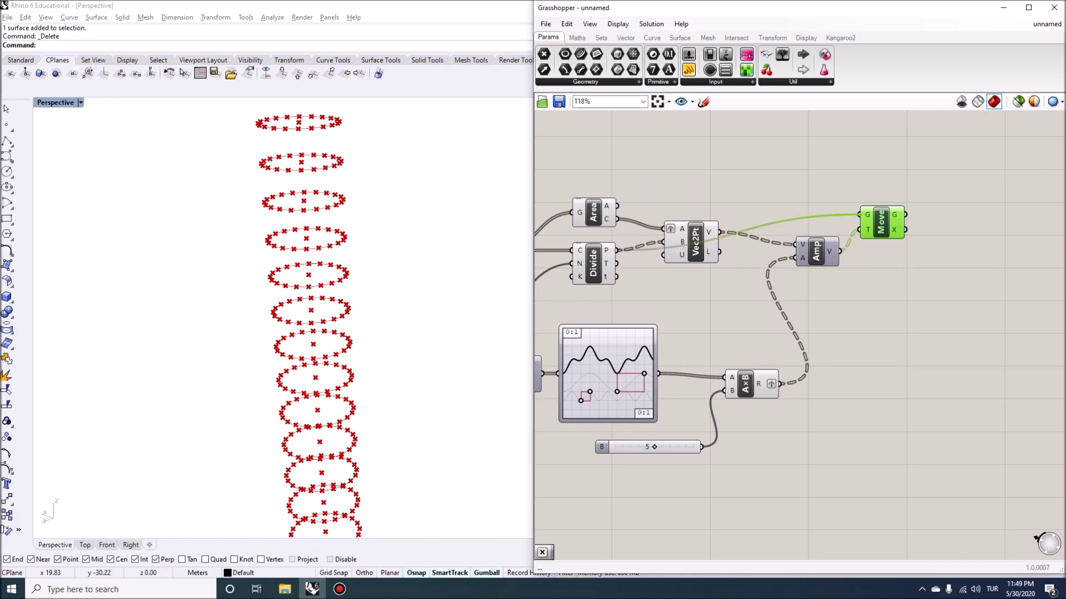
{"action": "left_click_drag", "start_coordinate": [882, 223], "coordinate": [888, 223]}
Examine the displaced points around the circles from several angles in the perspective view.
{"action": "scroll", "coordinate": [389, 266], "scroll_direction": "down", "scroll_amount": 3}
{"action": "right_click_drag", "start_coordinate": [388, 267], "coordinate": [405, 355]}
{"action": "scroll", "coordinate": [383, 300], "scroll_direction": "down", "scroll_amount": 3}
{"action": "scroll", "coordinate": [369, 222], "scroll_direction": "up", "scroll_amount": 4}
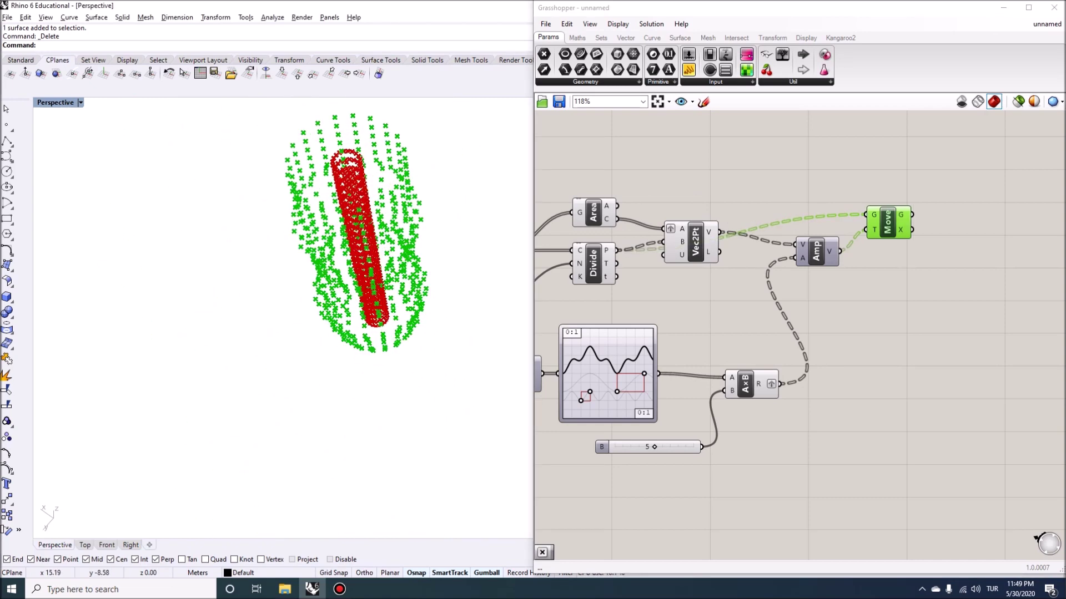
{"action": "right_click_drag", "start_coordinate": [361, 311], "coordinate": [333, 238]}
{"action": "scroll", "coordinate": [335, 236], "scroll_direction": "down", "scroll_amount": 4}
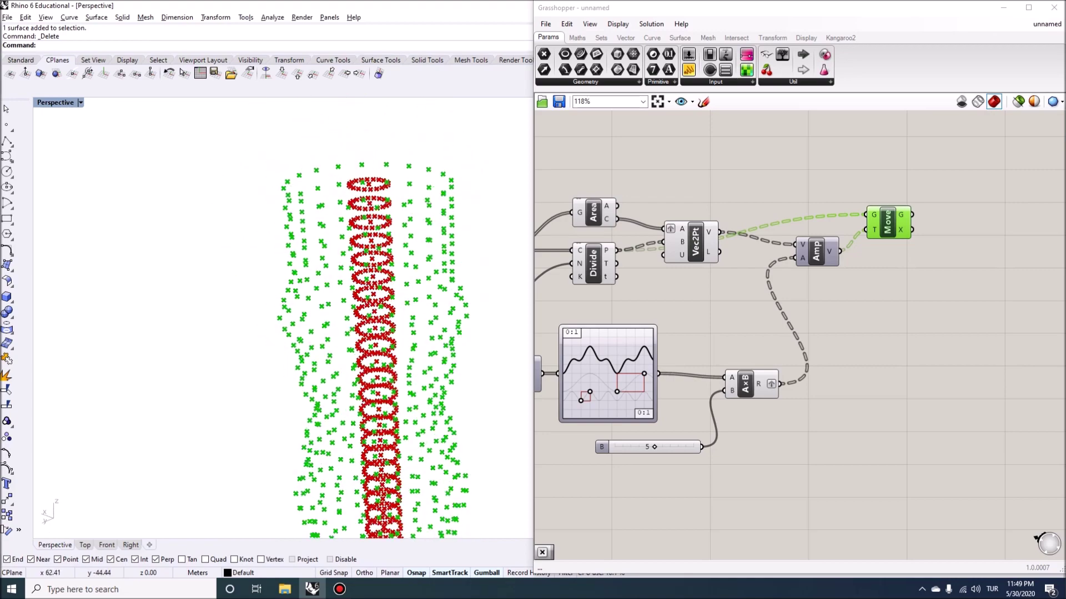
{"action": "scroll", "coordinate": [368, 376], "scroll_direction": "down", "scroll_amount": 4}
{"action": "right_click_drag", "start_coordinate": [368, 376], "coordinate": [408, 347]}
{"action": "scroll", "coordinate": [339, 278], "scroll_direction": "down", "scroll_amount": 2}
{"action": "right_click_drag", "start_coordinate": [338, 277], "coordinate": [325, 308]}
{"action": "right_click_drag", "start_coordinate": [882, 328], "coordinate": [835, 337]}
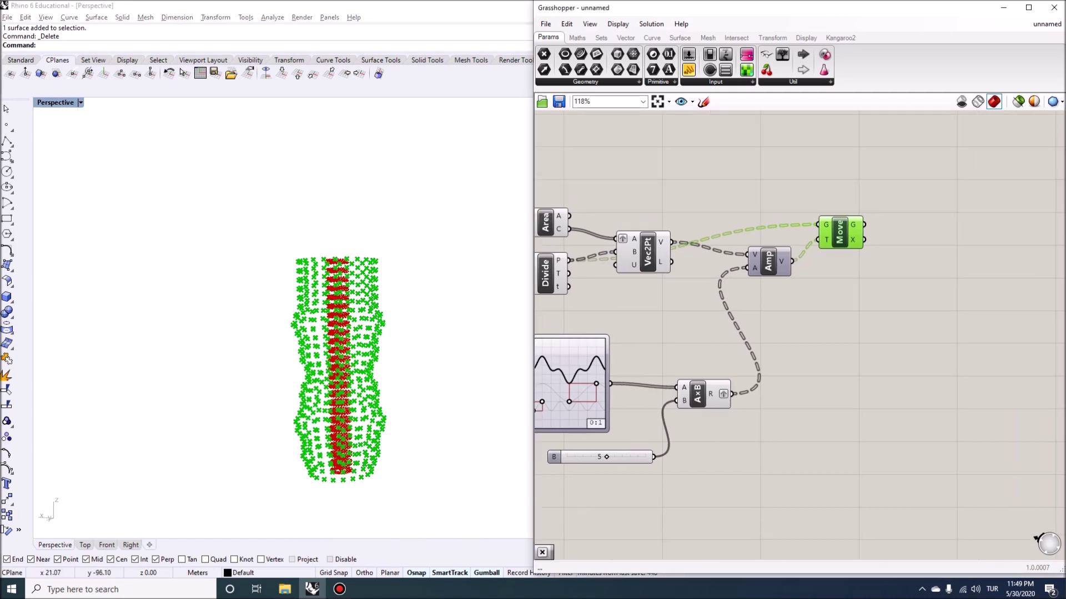
{"action": "right_click_drag", "start_coordinate": [731, 394], "coordinate": [773, 389]}
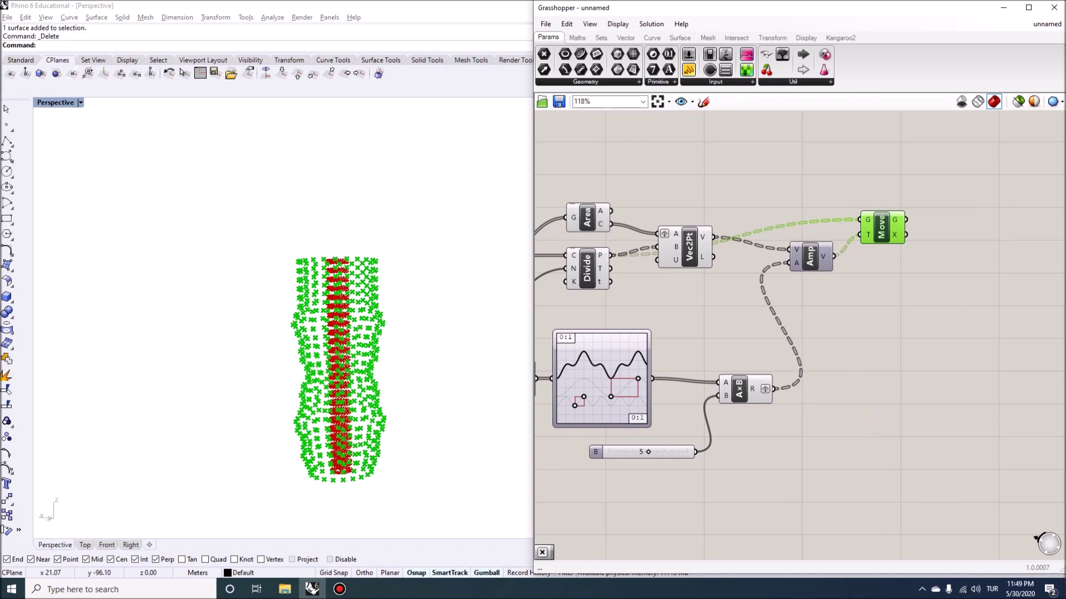
Reposition the Count slider beside and slightly below the Series component.
{"action": "mouse_move", "coordinate": [800, 253]}
{"action": "right_click_drag", "start_coordinate": [688, 316], "coordinate": [886, 247]}
{"action": "left_click_drag", "start_coordinate": [573, 257], "coordinate": [527, 267]}
{"action": "scroll", "coordinate": [611, 311], "scroll_direction": "down", "scroll_amount": 2}
{"action": "right_click_drag", "start_coordinate": [616, 311], "coordinate": [776, 330]}
{"action": "left_click_drag", "start_coordinate": [577, 247], "coordinate": [586, 267]}
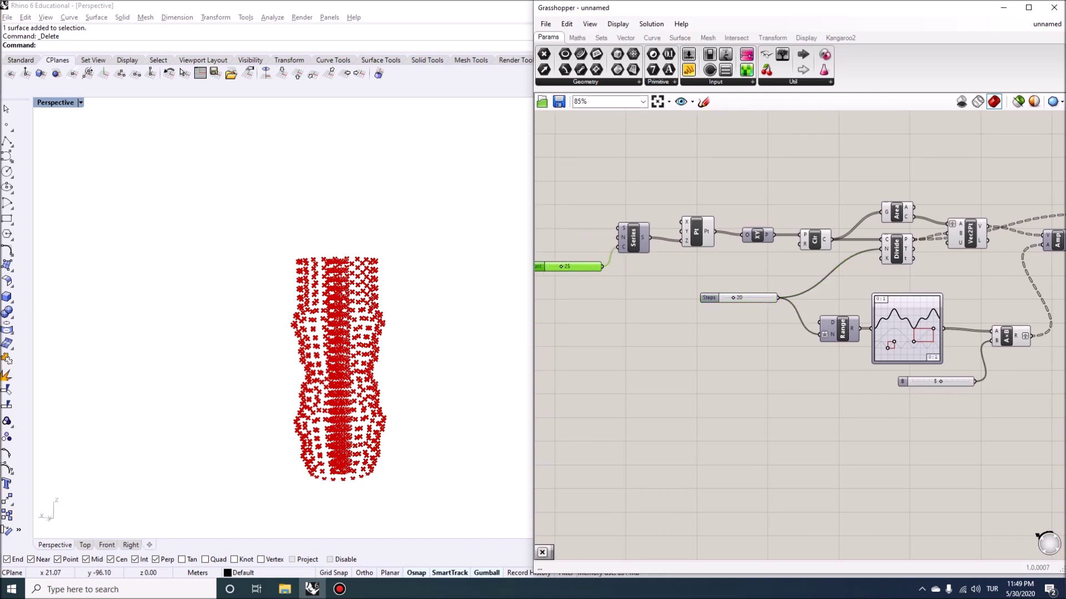
{"action": "right_click_drag", "start_coordinate": [638, 316], "coordinate": [585, 287]}
Add a second Graph Mapper component below the multiplier slider.
{"action": "double_click", "coordinate": [843, 415]}
{"action": "type", "text": "graph"}
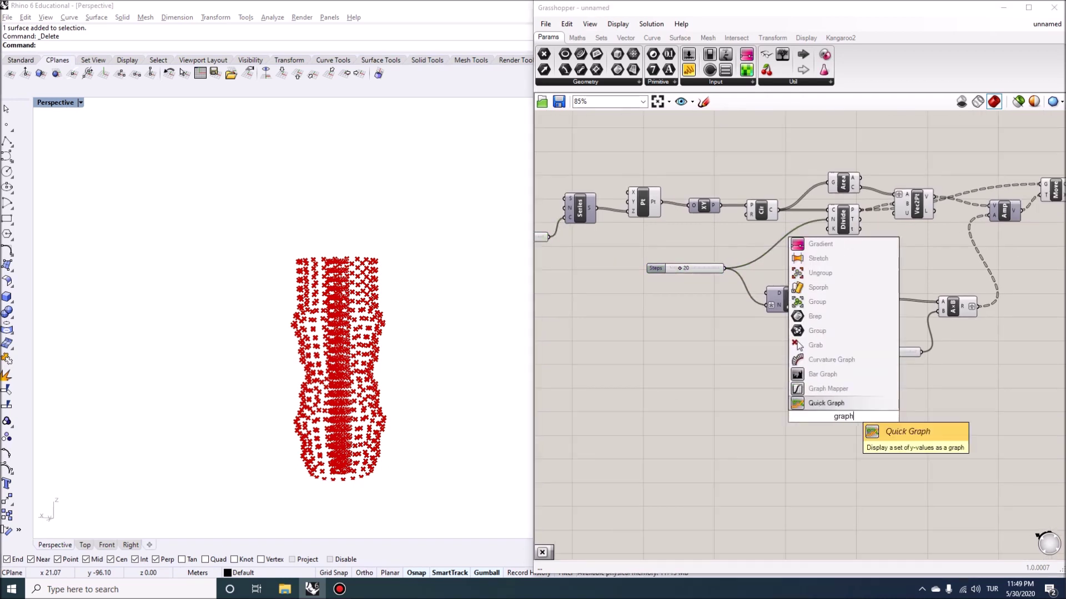
{"action": "key", "text": "Return"}
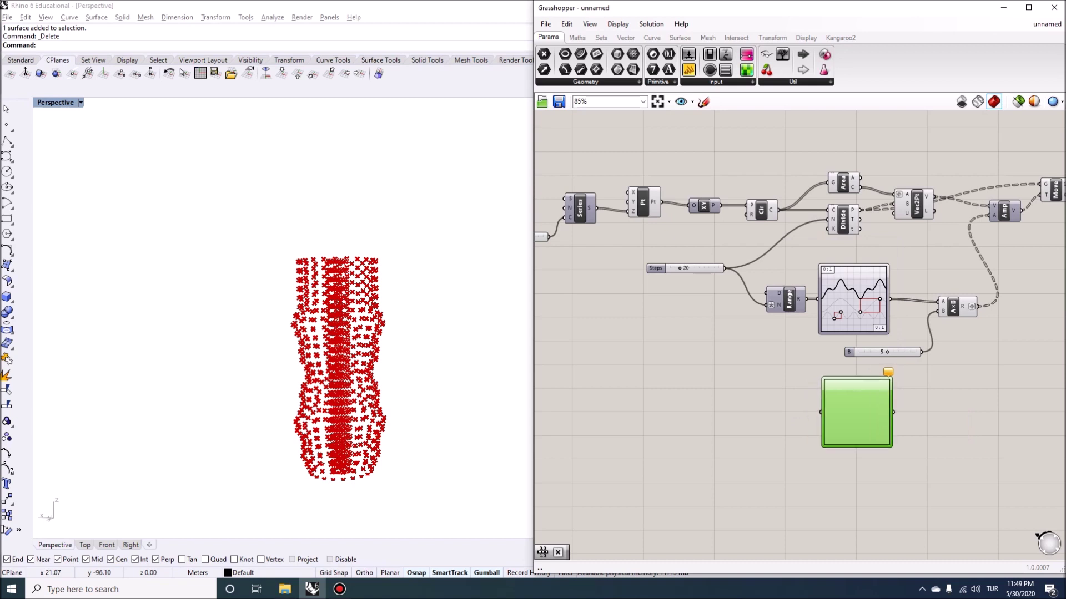
Set the new Graph Mapper's graph type to Bezier and shape its curve to start high, dip, and rise again.
{"action": "right_click", "coordinate": [858, 408]}
{"action": "mouse_move", "coordinate": [900, 547]}
{"action": "left_click", "coordinate": [987, 448]}
{"action": "left_click_drag", "start_coordinate": [824, 444], "coordinate": [824, 383]}
{"action": "left_click_drag", "start_coordinate": [838, 428], "coordinate": [824, 418]}
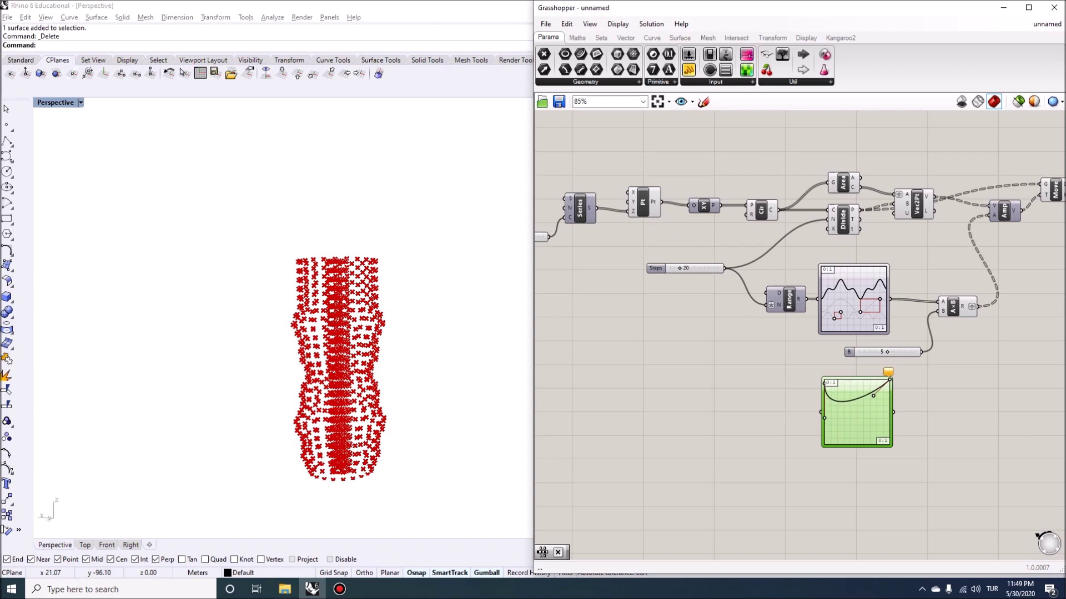
Reshape the new Graph Mapper's Bezier curve to fall steeply from the upper start and flatten out near zero at the end.
{"action": "left_click_drag", "start_coordinate": [889, 380], "coordinate": [889, 437]}
{"action": "left_click_drag", "start_coordinate": [873, 396], "coordinate": [856, 435]}
Duplicate the Range component beside the Bezier Graph Mapper, feed its N input from the Count slider, and wire its output into the mapper.
{"action": "right_click_drag", "start_coordinate": [788, 388], "coordinate": [846, 438]}
{"action": "left_click", "coordinate": [846, 349]}
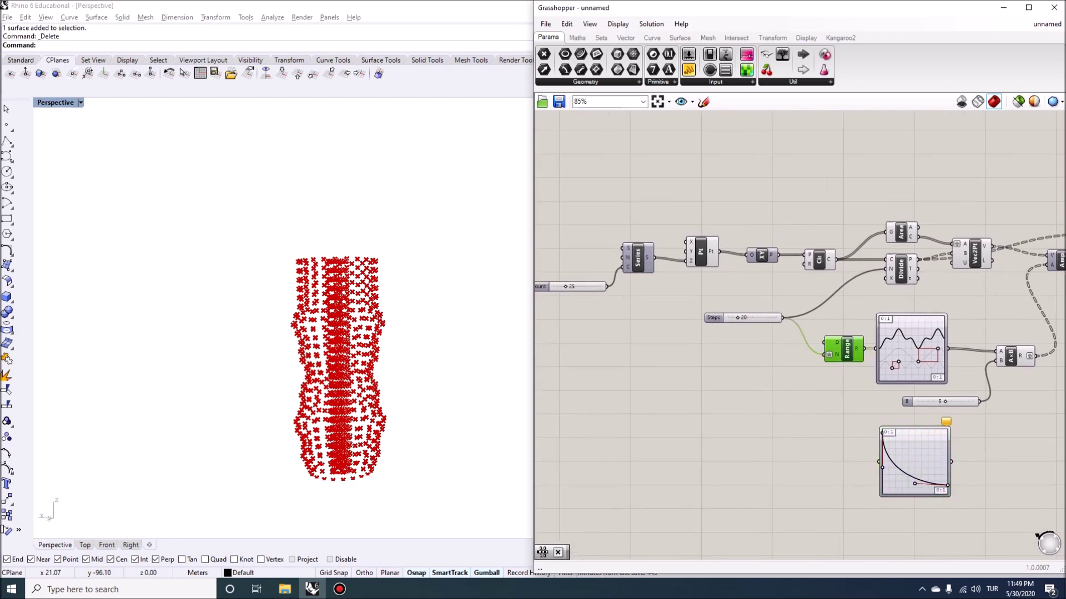
{"action": "left_click_drag", "start_coordinate": [843, 348], "coordinate": [832, 452], "text": "alt"}
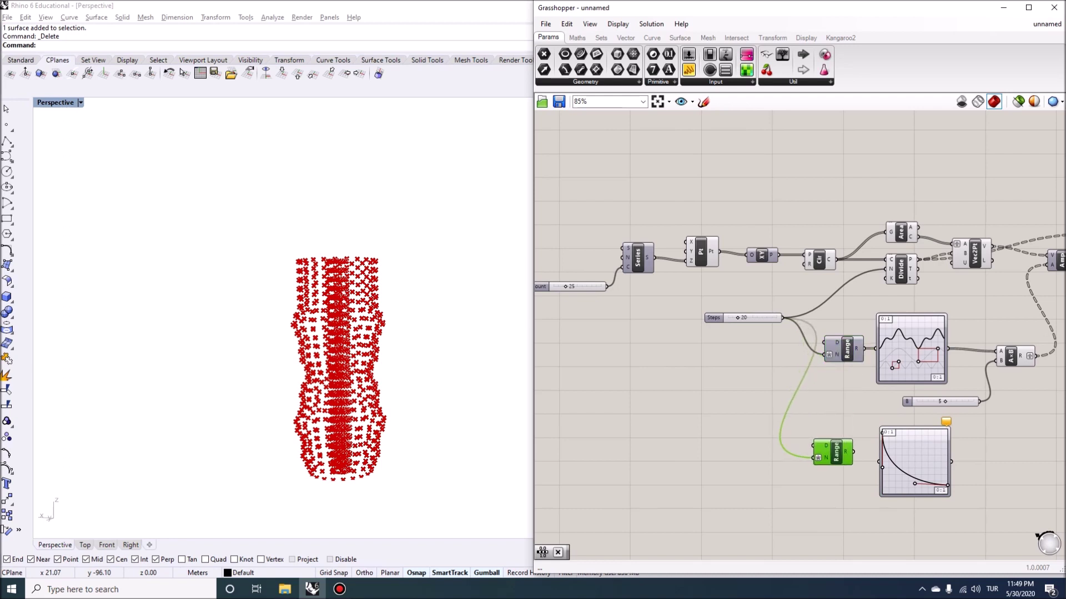
{"action": "right_click_drag", "start_coordinate": [835, 413], "coordinate": [854, 412]}
{"action": "left_click_drag", "start_coordinate": [630, 285], "coordinate": [833, 456]}
{"action": "right_click_drag", "start_coordinate": [841, 449], "coordinate": [666, 419]}
{"action": "scroll", "coordinate": [665, 419], "scroll_direction": "up", "scroll_amount": 1}
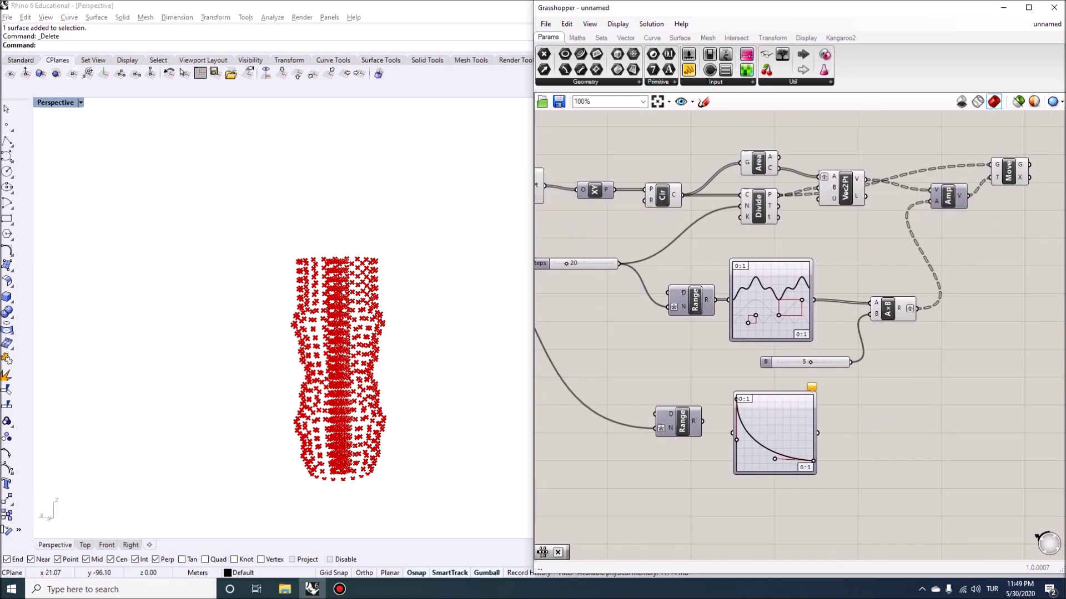
{"action": "left_click_drag", "start_coordinate": [702, 421], "coordinate": [732, 433]}
Shift the multiplication component and its B slider closer to the first Graph Mapper and add a second Multiplication component below them.
{"action": "right_click_drag", "start_coordinate": [833, 444], "coordinate": [763, 445]}
{"action": "left_click_drag", "start_coordinate": [818, 312], "coordinate": [823, 312]}
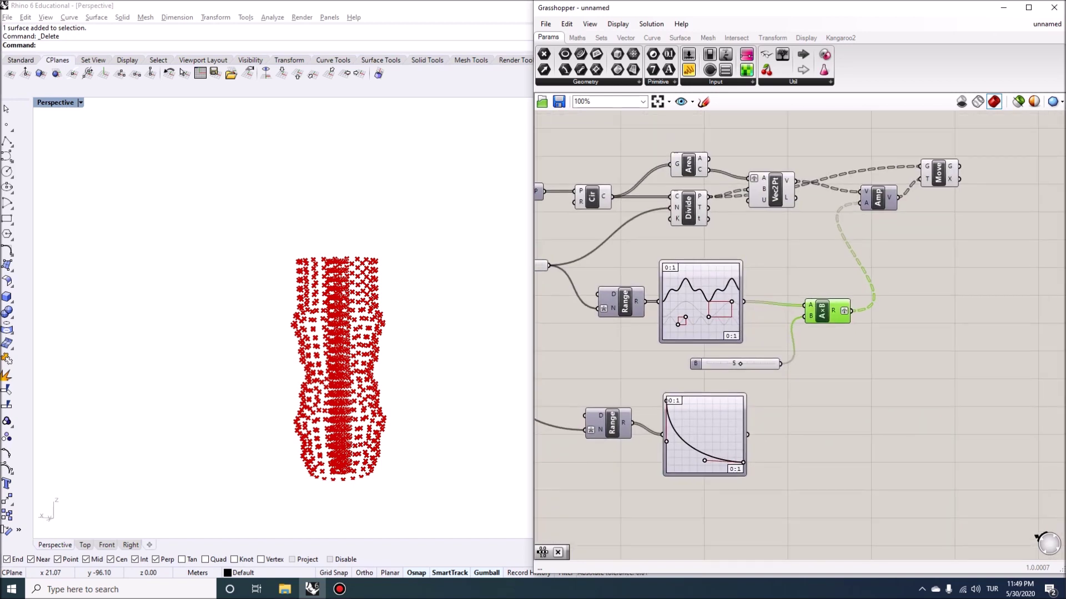
{"action": "left_click_drag", "start_coordinate": [695, 364], "coordinate": [679, 364]}
{"action": "left_click_drag", "start_coordinate": [822, 312], "coordinate": [793, 319]}
{"action": "double_click", "coordinate": [863, 390]}
{"action": "type", "text": "m"}
{"action": "key", "text": "Return"}
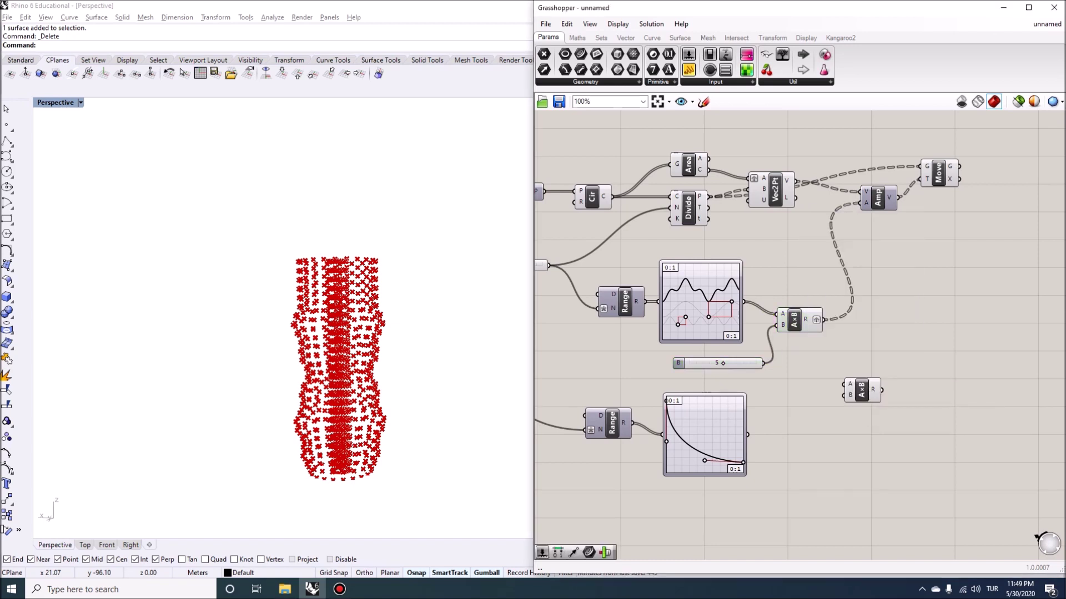
Disable the Amplitude component and remove the graft from the first multiplication's result output.
{"action": "right_click", "coordinate": [823, 320]}
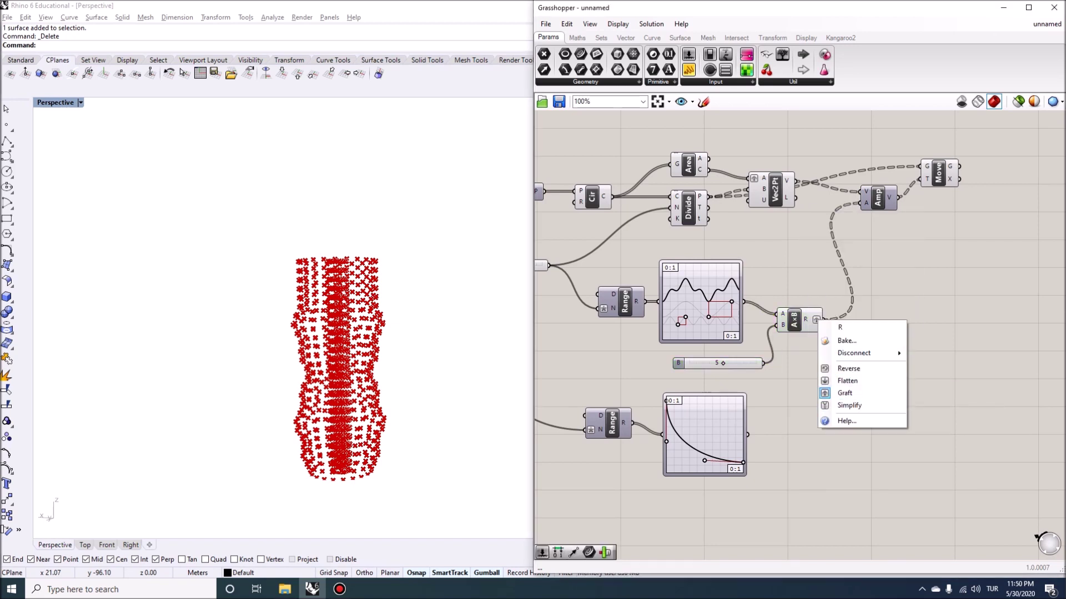
{"action": "right_click", "coordinate": [878, 197]}
{"action": "left_click", "coordinate": [902, 226]}
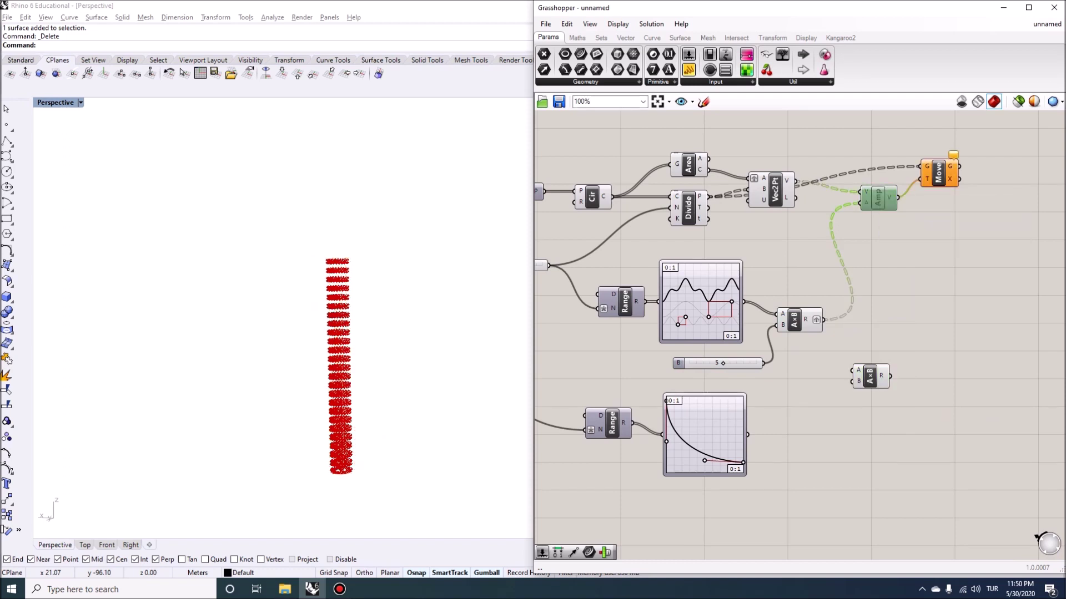
{"action": "right_click", "coordinate": [817, 320]}
{"action": "left_click", "coordinate": [843, 394]}
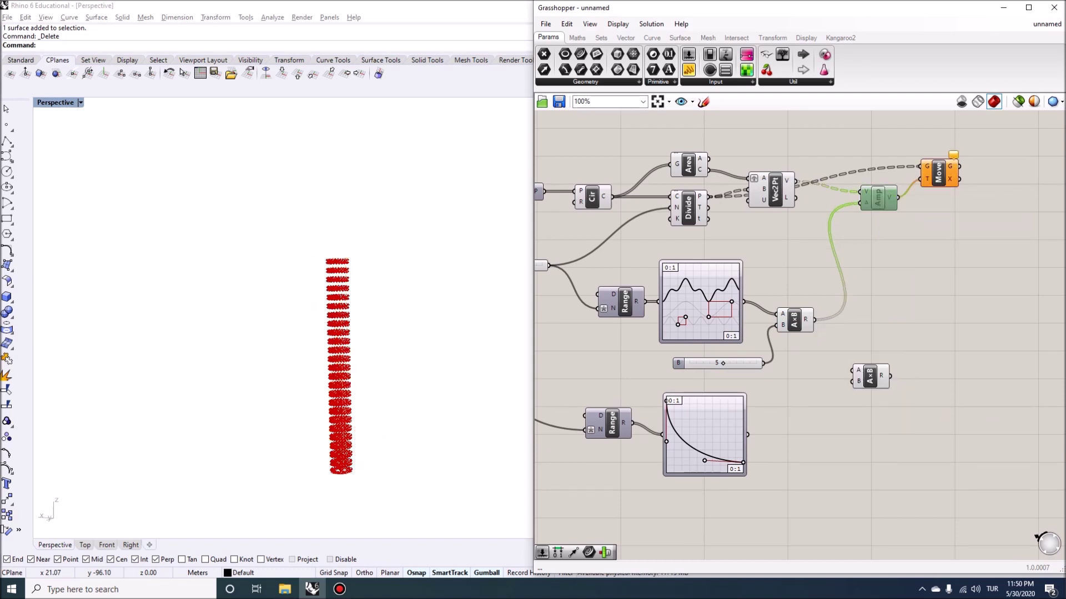
Wire the first multiplication's result into the second multiplication's A input and the Bezier Graph Mapper's output into B.
{"action": "left_click_drag", "start_coordinate": [813, 319], "coordinate": [852, 370]}
{"action": "left_click_drag", "start_coordinate": [748, 435], "coordinate": [852, 381]}
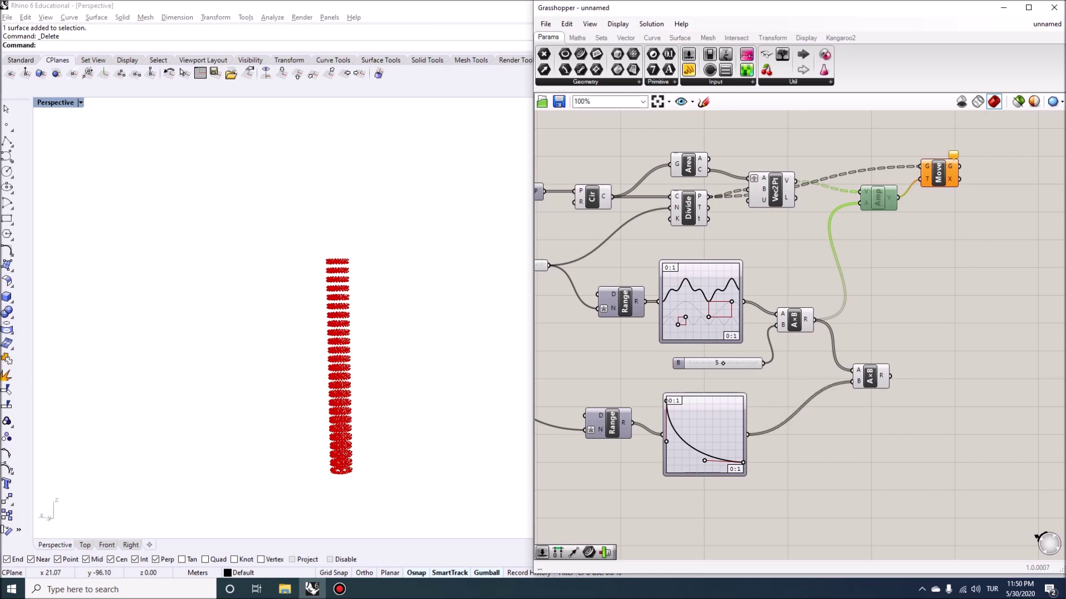
{"action": "right_click", "coordinate": [858, 381]}
{"action": "left_click", "coordinate": [832, 422]}
Examine the data structure of the circle and division point outputs in relation to the two Range and Graph Mapper branches.
{"action": "right_click_drag", "start_coordinate": [750, 231], "coordinate": [851, 284]}
{"action": "scroll", "coordinate": [817, 273], "scroll_direction": "down", "scroll_amount": 1}
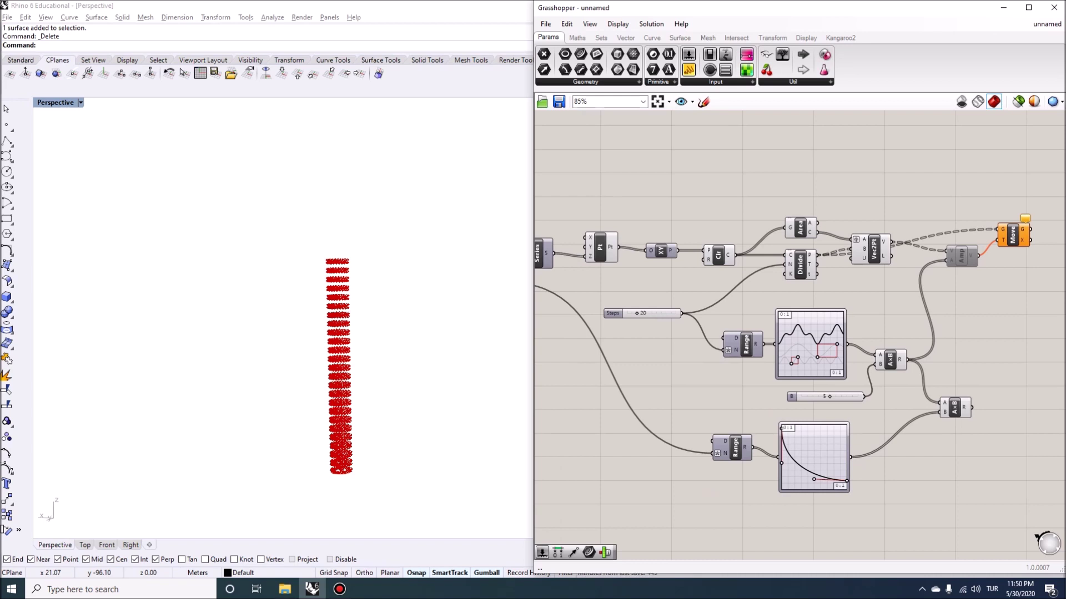
{"action": "mouse_move", "coordinate": [734, 255]}
{"action": "right_click_drag", "start_coordinate": [877, 311], "coordinate": [842, 309]}
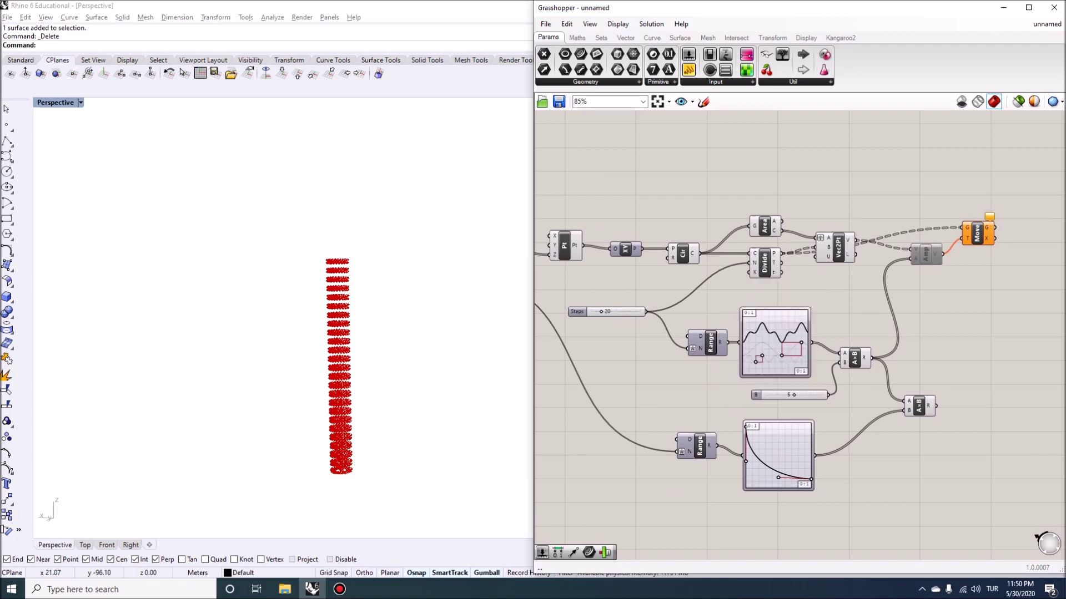
{"action": "mouse_move", "coordinate": [700, 254]}
{"action": "scroll", "coordinate": [766, 249], "scroll_direction": "up", "scroll_amount": 4}
{"action": "mouse_move", "coordinate": [781, 253]}
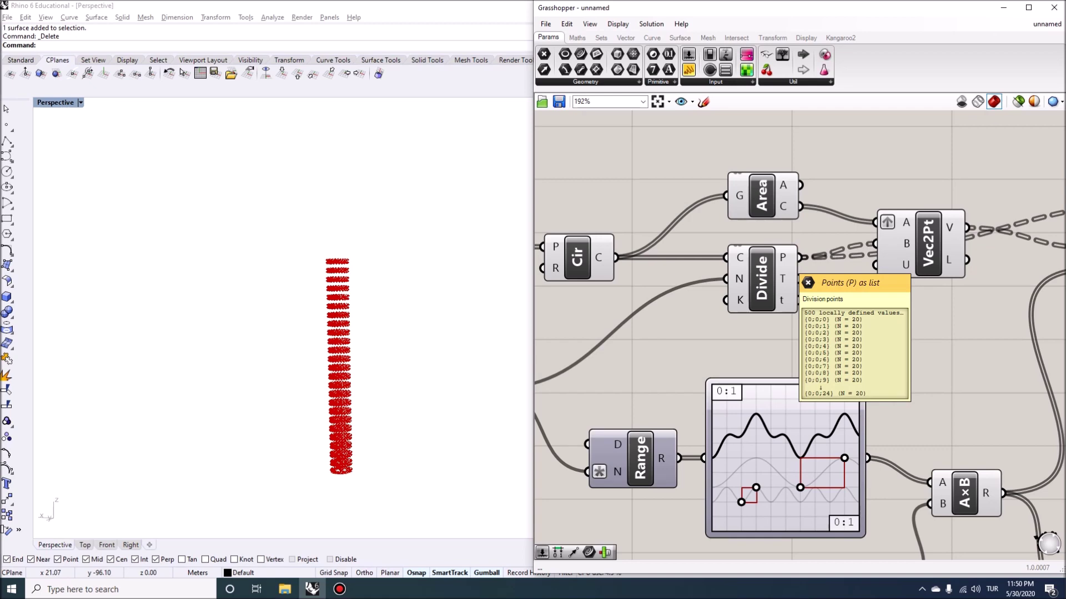
{"action": "scroll", "coordinate": [789, 255], "scroll_direction": "down", "scroll_amount": 4}
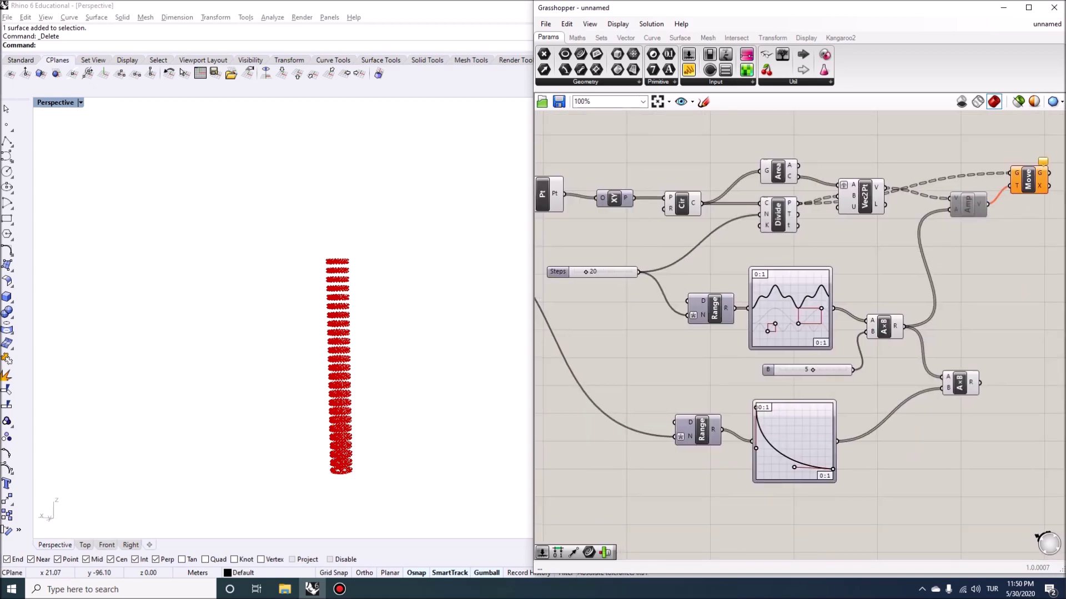
{"action": "right_click_drag", "start_coordinate": [993, 272], "coordinate": [889, 263]}
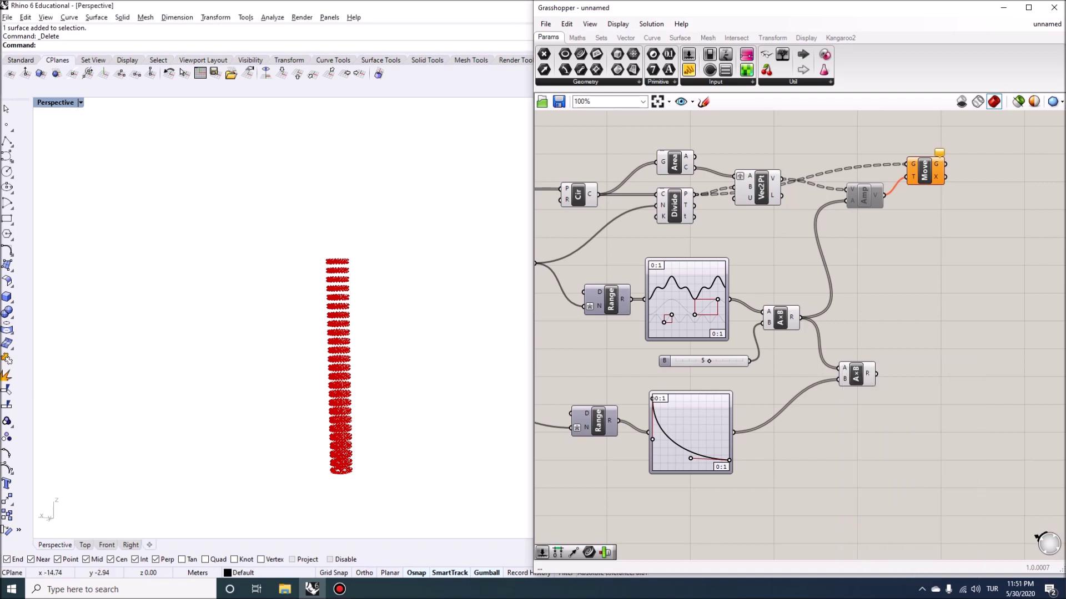
{"action": "right_click_drag", "start_coordinate": [749, 278], "coordinate": [798, 289]}
{"action": "scroll", "coordinate": [799, 290], "scroll_direction": "down", "scroll_amount": 1}
{"action": "scroll", "coordinate": [624, 216], "scroll_direction": "up", "scroll_amount": 1}
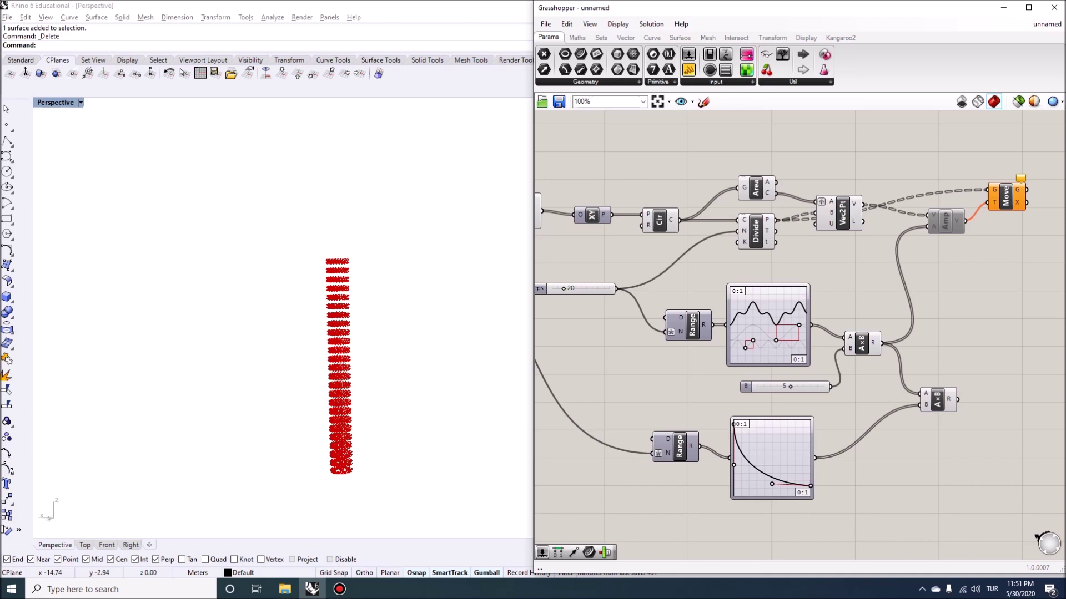
{"action": "right_click_drag", "start_coordinate": [666, 255], "coordinate": [687, 252]}
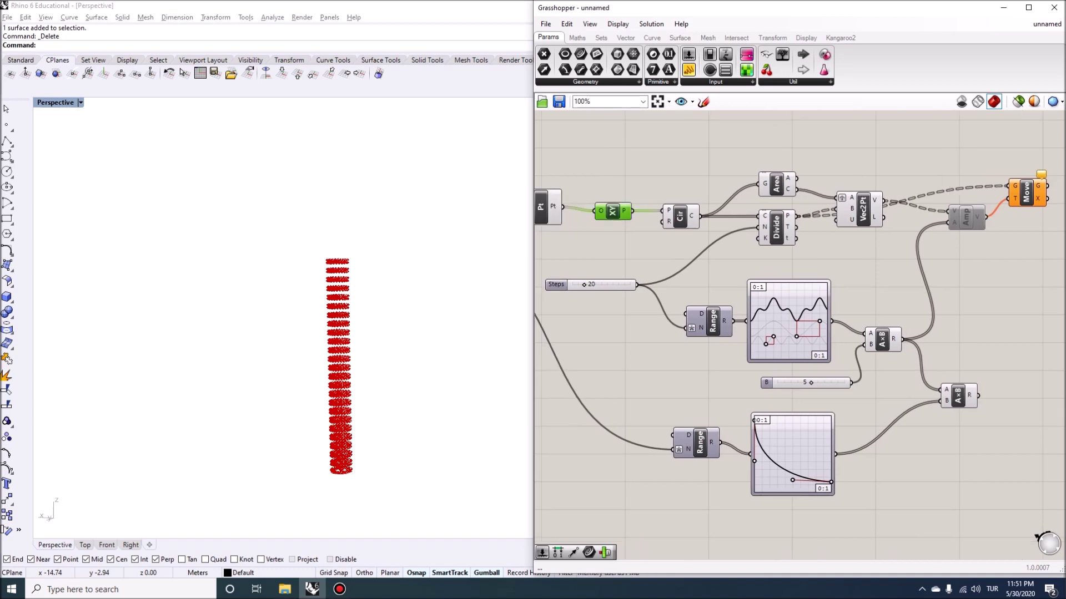
{"action": "mouse_move", "coordinate": [692, 216]}
{"action": "right_click_drag", "start_coordinate": [683, 255], "coordinate": [713, 258]}
{"action": "right_click_drag", "start_coordinate": [799, 333], "coordinate": [727, 327]}
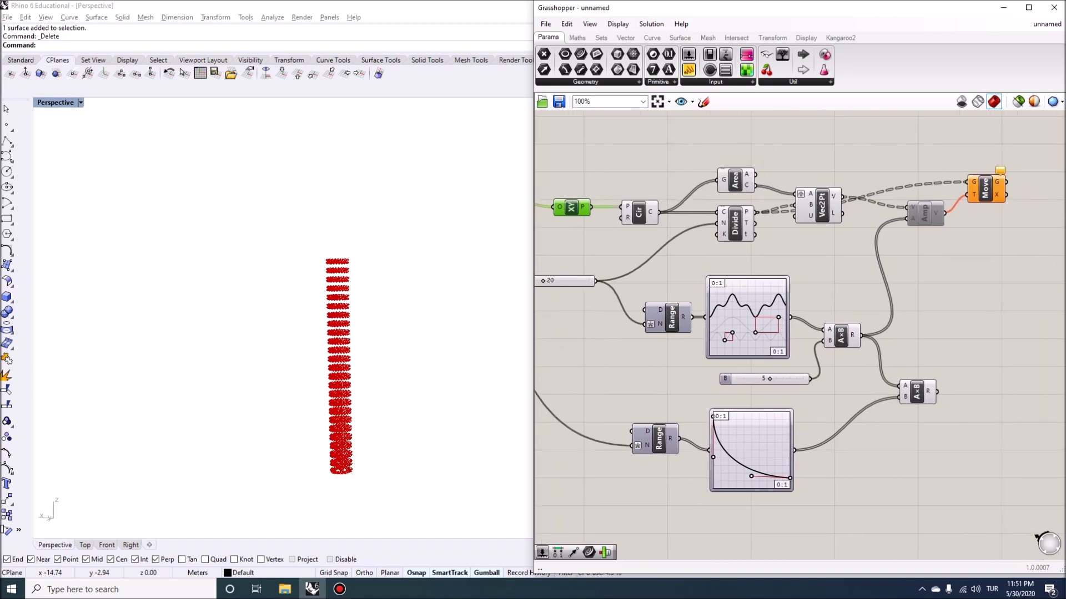
{"action": "scroll", "coordinate": [970, 392], "scroll_direction": "down", "scroll_amount": 5}
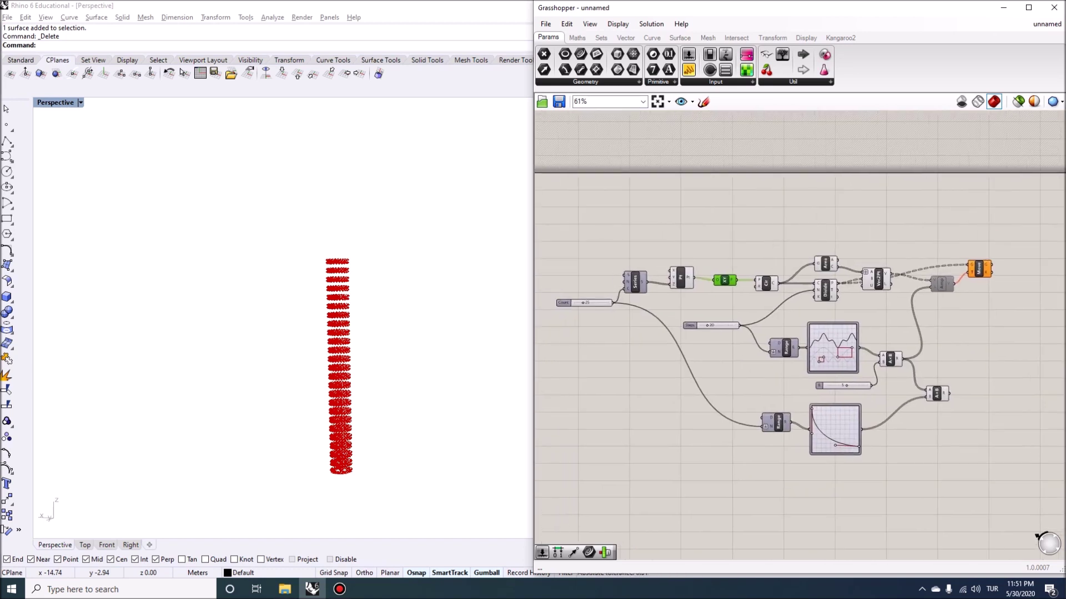
{"action": "scroll", "coordinate": [595, 309], "scroll_direction": "up", "scroll_amount": 2}
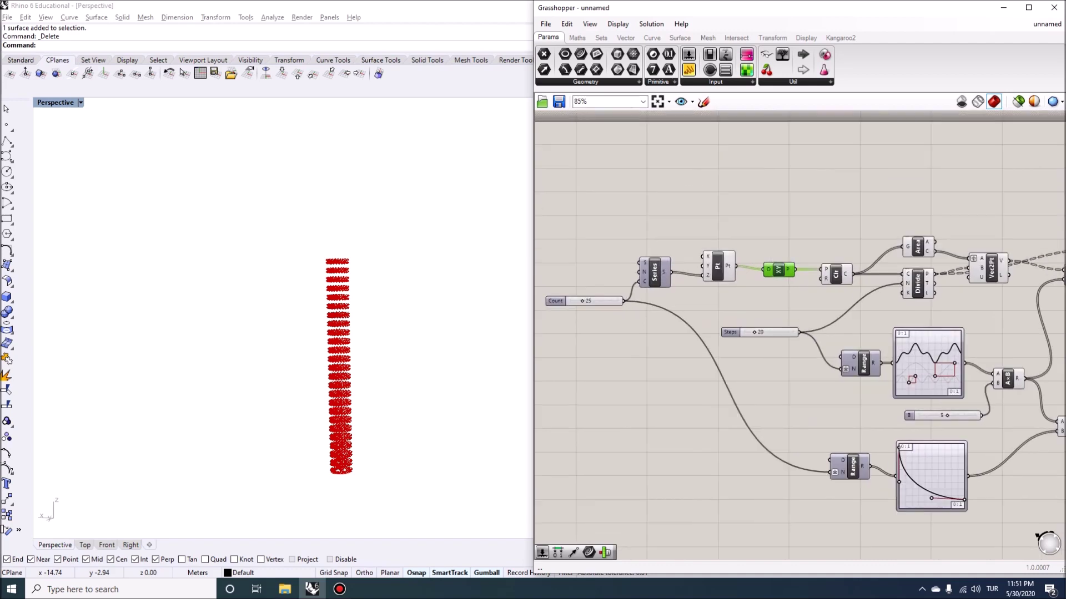
{"action": "right_click_drag", "start_coordinate": [854, 356], "coordinate": [658, 295]}
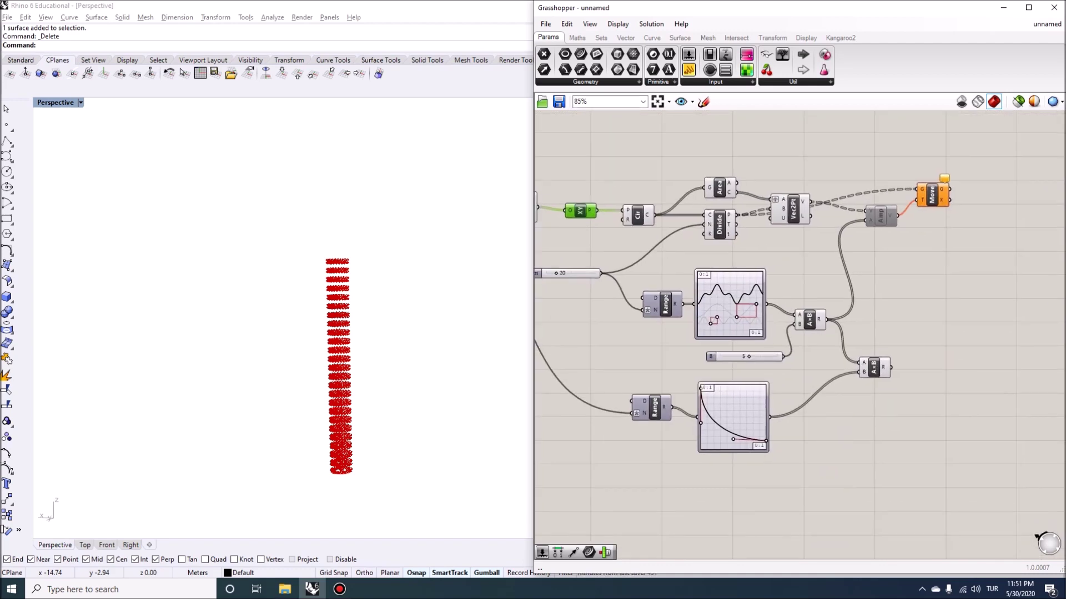
{"action": "scroll", "coordinate": [836, 387], "scroll_direction": "up", "scroll_amount": 2}
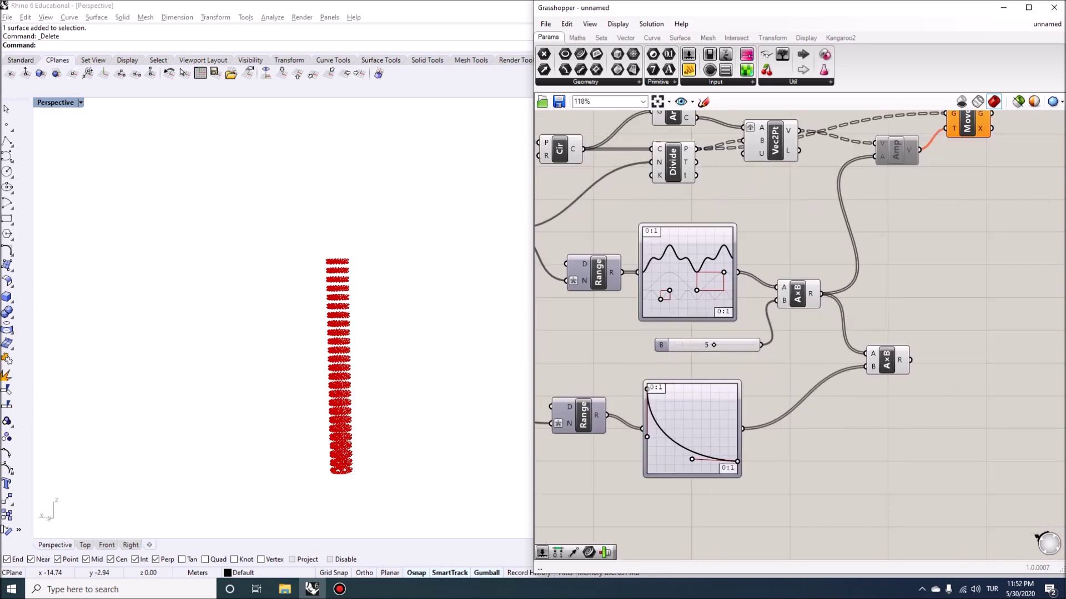
Graft the second multiplication's B input and check the data structure of its result.
{"action": "right_click", "coordinate": [874, 366]}
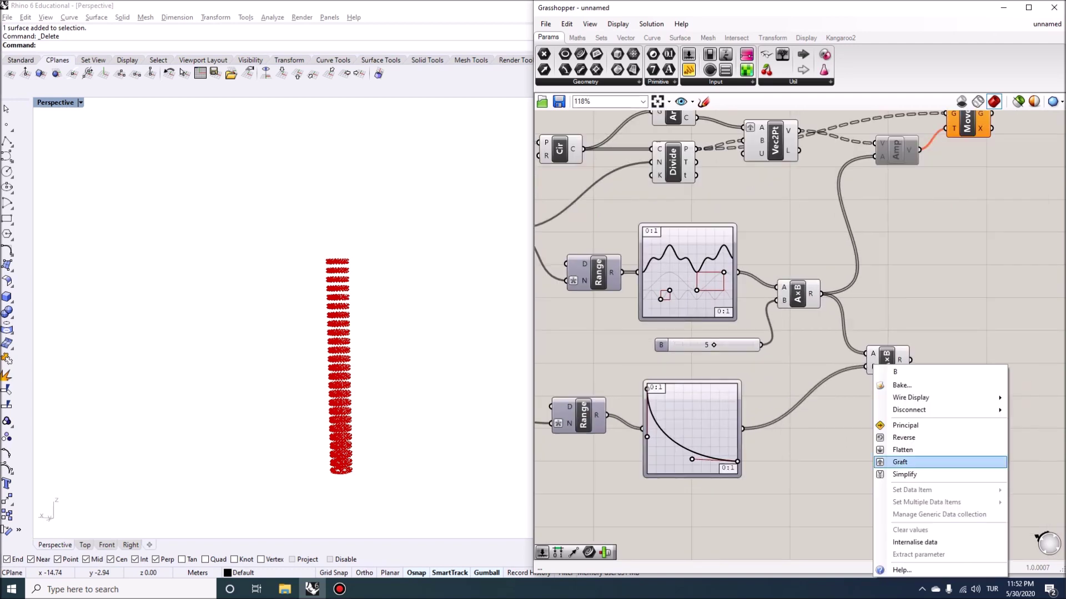
{"action": "left_click", "coordinate": [907, 464]}
{"action": "mouse_move", "coordinate": [910, 360]}
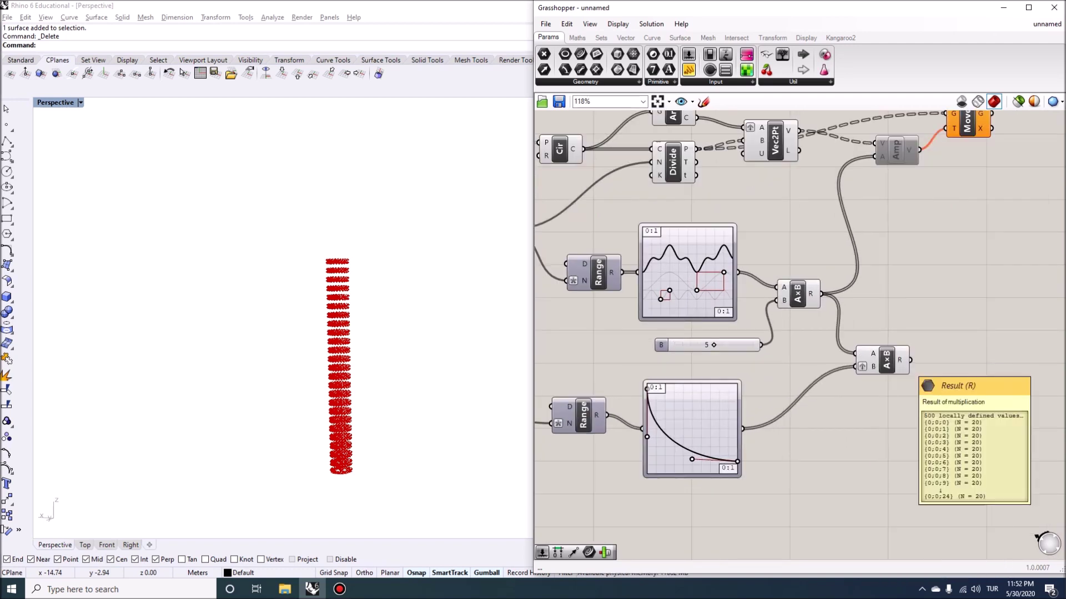
Connect the second multiplication's result to the Amplitude component's A input and re-enable Amplitude.
{"action": "right_click_drag", "start_coordinate": [800, 132], "coordinate": [793, 235]}
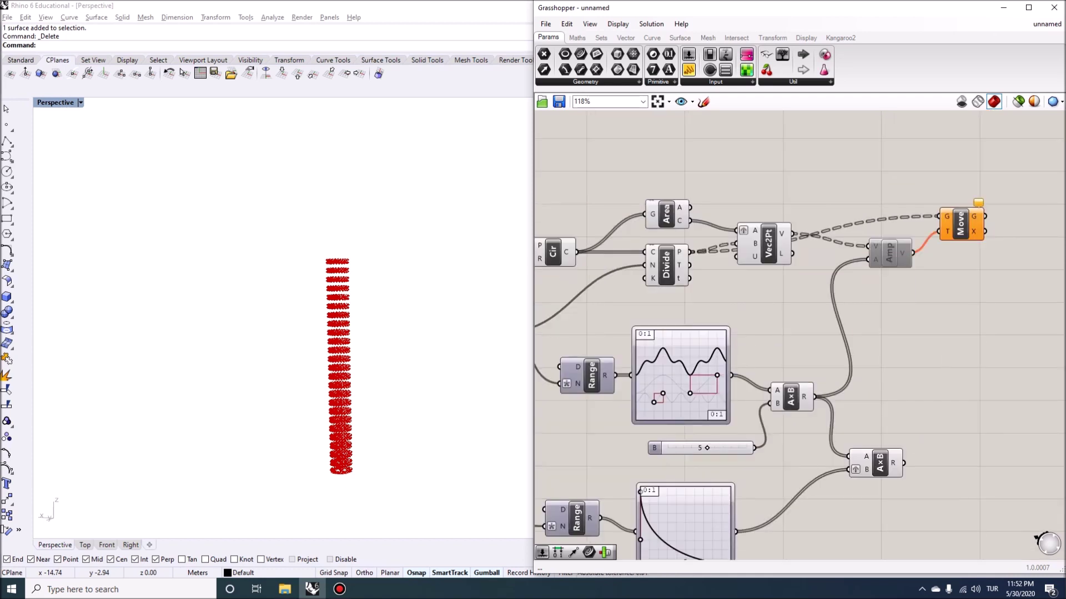
{"action": "mouse_move", "coordinate": [898, 464]}
{"action": "right_click_drag", "start_coordinate": [910, 466], "coordinate": [886, 436]}
{"action": "left_click_drag", "start_coordinate": [879, 432], "coordinate": [846, 228]}
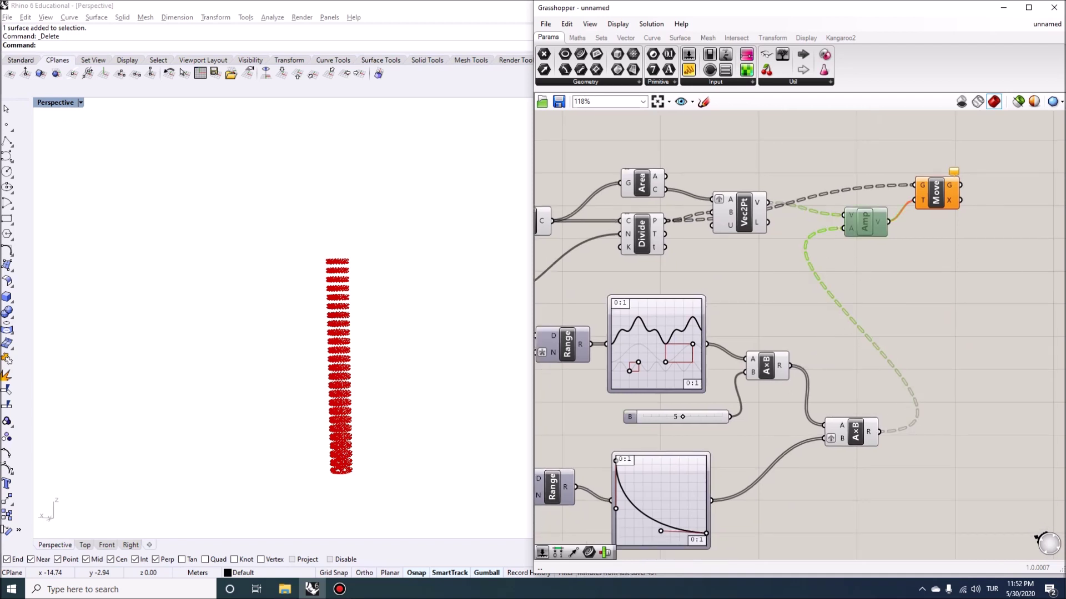
{"action": "right_click", "coordinate": [867, 222]}
{"action": "left_click", "coordinate": [898, 243]}
{"action": "left_click", "coordinate": [888, 289]}
Refine the Bezier Graph Mapper curve by moving its start to the upper corner and raising its end point and end handle slightly.
{"action": "right_click_drag", "start_coordinate": [466, 364], "coordinate": [432, 368]}
{"action": "scroll", "coordinate": [431, 369], "scroll_direction": "down", "scroll_amount": 4}
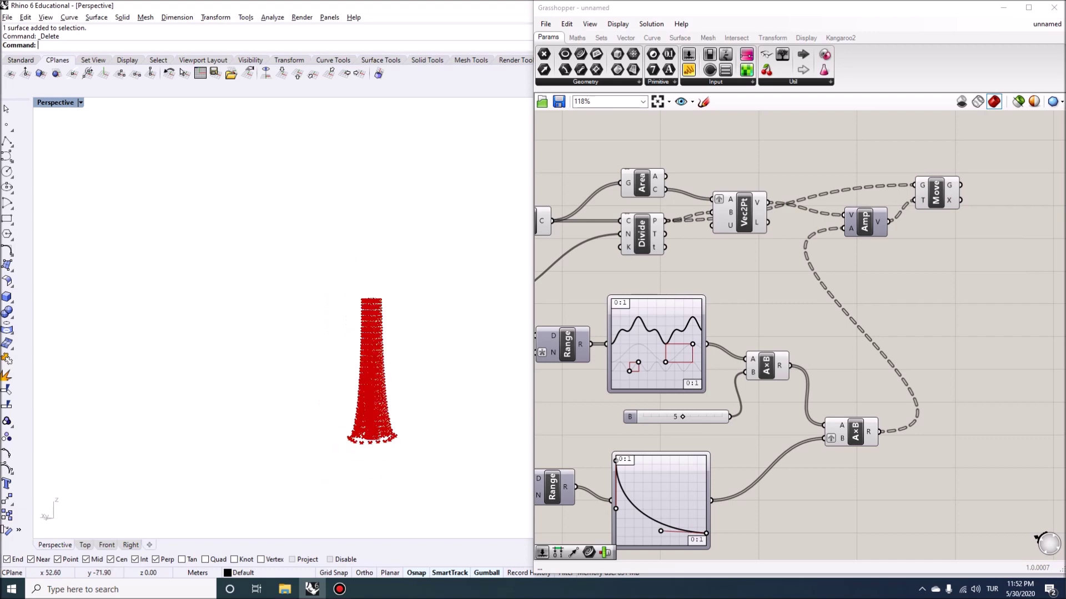
{"action": "scroll", "coordinate": [580, 522], "scroll_direction": "up", "scroll_amount": 3}
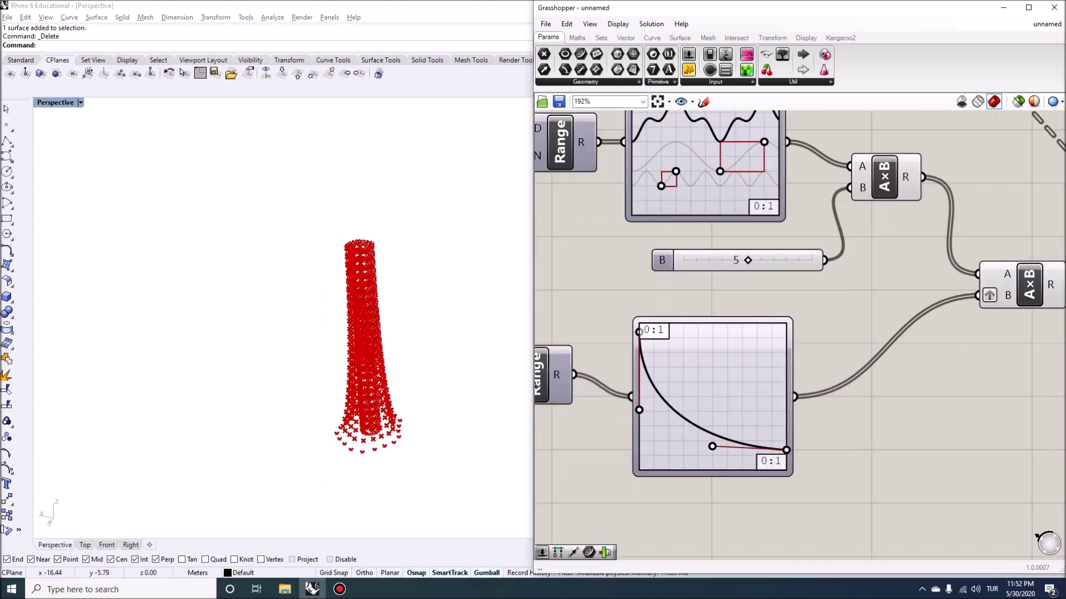
{"action": "mouse_move", "coordinate": [638, 332]}
{"action": "left_mouse_down"}
{"action": "mouse_move", "coordinate": [639, 381]}
{"action": "mouse_move", "coordinate": [639, 324]}
{"action": "left_mouse_up"}
{"action": "mouse_move", "coordinate": [785, 450]}
{"action": "left_mouse_down"}
{"action": "mouse_move", "coordinate": [785, 360]}
{"action": "mouse_move", "coordinate": [786, 444]}
{"action": "mouse_move", "coordinate": [786, 435]}
{"action": "left_mouse_up"}
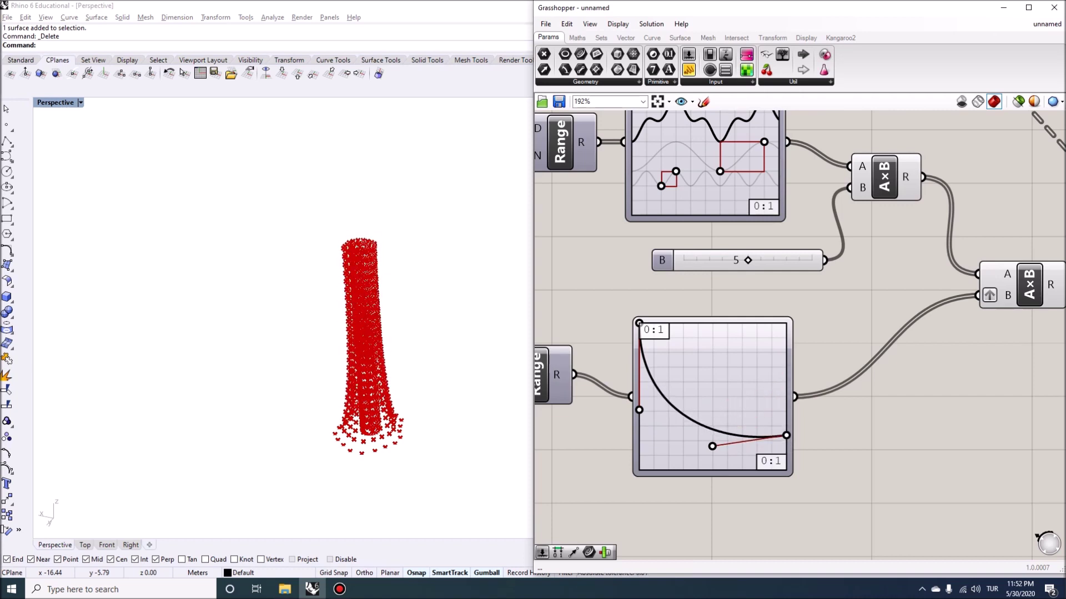
{"action": "left_click_drag", "start_coordinate": [712, 446], "coordinate": [710, 432]}
Adjust the first Graph Mapper's smaller sine wave to a taller, shorter-period wave and view the fluting from several angles.
{"action": "right_click_drag", "start_coordinate": [744, 294], "coordinate": [792, 462]}
{"action": "left_click_drag", "start_coordinate": [724, 340], "coordinate": [706, 321]}
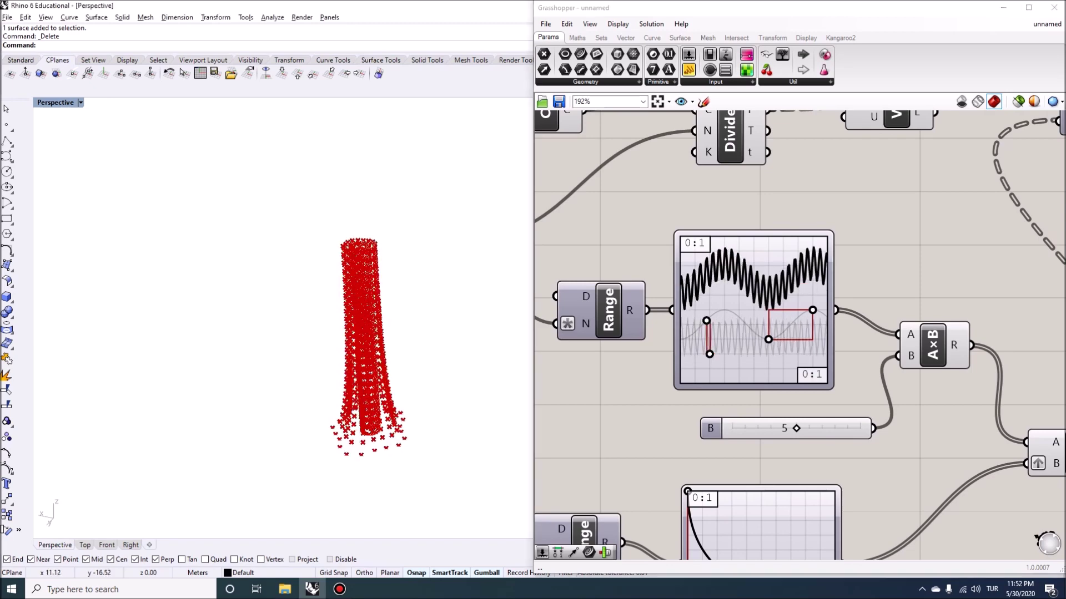
{"action": "right_click_drag", "start_coordinate": [382, 288], "coordinate": [387, 371]}
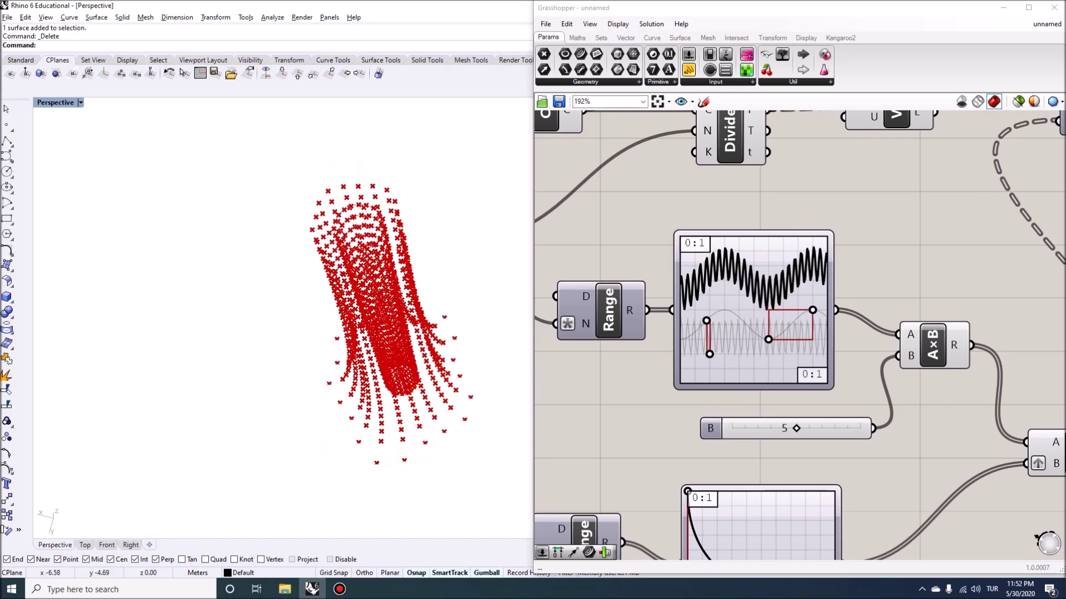
{"action": "left_click_drag", "start_coordinate": [706, 321], "coordinate": [724, 315]}
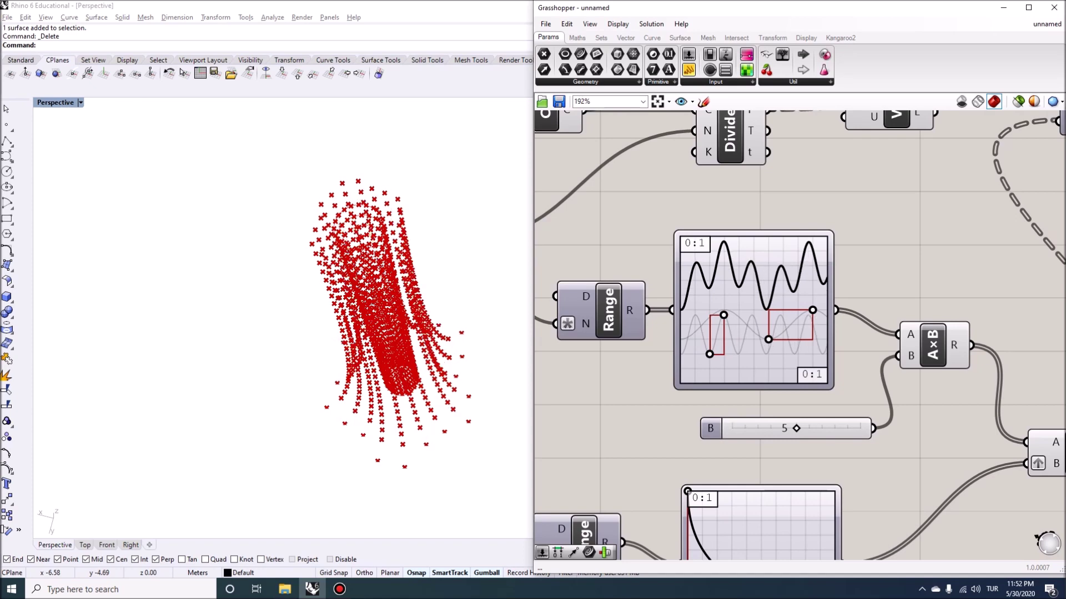
{"action": "right_click_drag", "start_coordinate": [389, 355], "coordinate": [419, 297]}
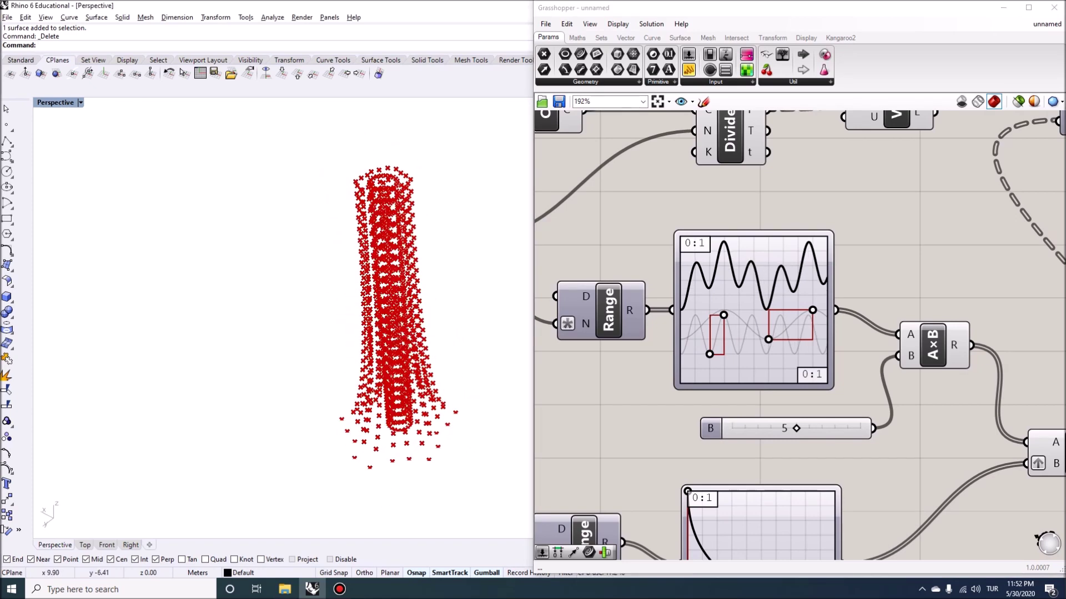
{"action": "right_click_drag", "start_coordinate": [419, 297], "coordinate": [405, 280]}
Turn off the preview of the Divide component.
{"action": "scroll", "coordinate": [643, 244], "scroll_direction": "down", "scroll_amount": 4}
{"action": "right_click_drag", "start_coordinate": [646, 247], "coordinate": [698, 311]}
{"action": "right_click", "coordinate": [722, 261]}
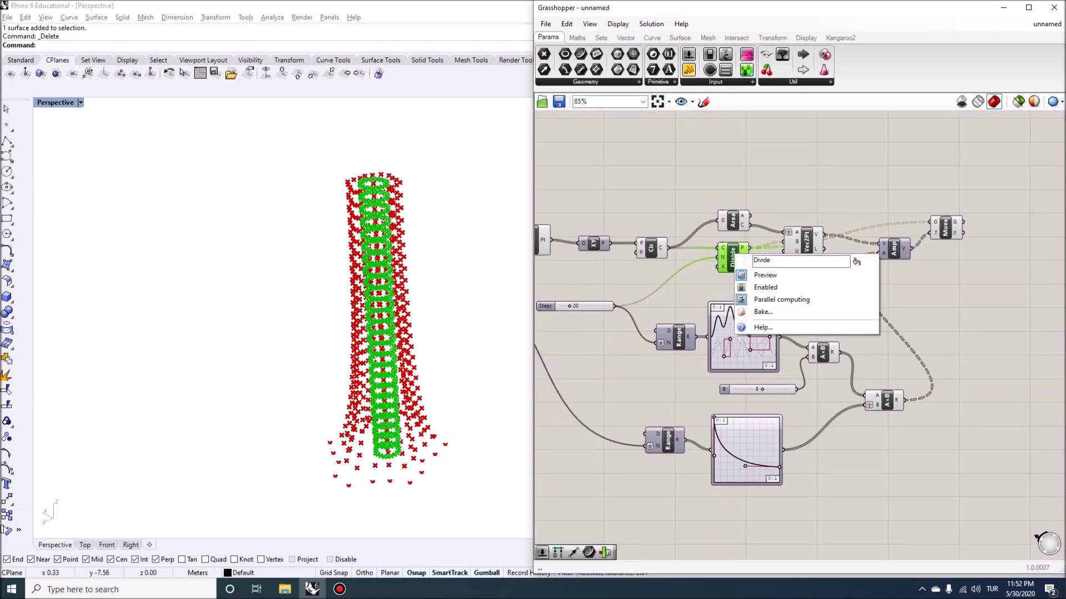
{"action": "left_click", "coordinate": [728, 274]}
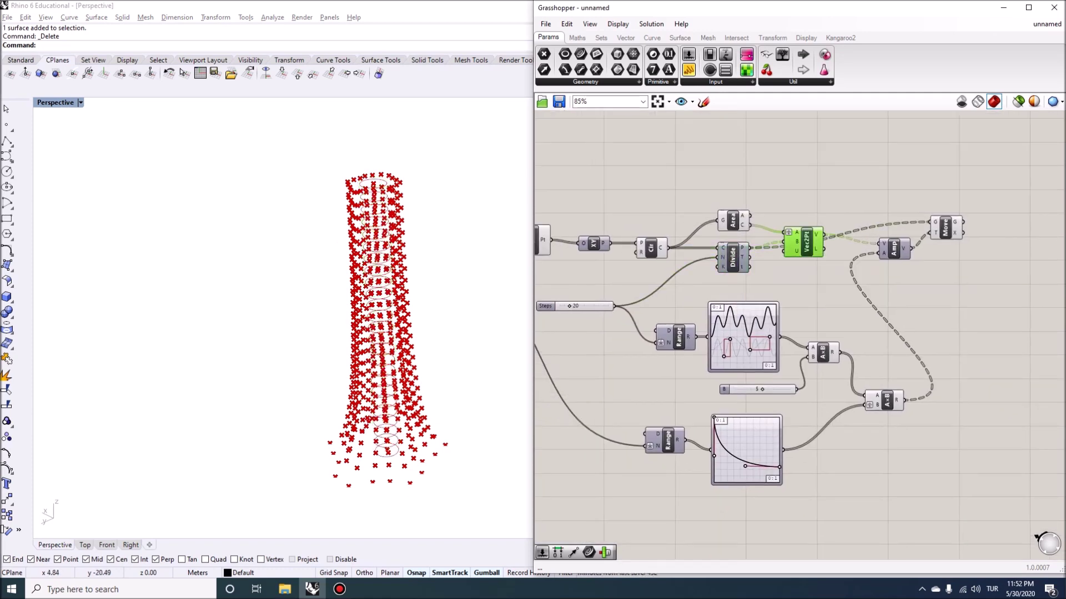
Turn off the preview of the XY Plane, Circle, Area, Divide and Vector 2Pt components and check the moved points.
{"action": "left_click_drag", "start_coordinate": [838, 283], "coordinate": [551, 158]}
{"action": "left_click", "coordinate": [638, 25]}
{"action": "left_click", "coordinate": [669, 188]}
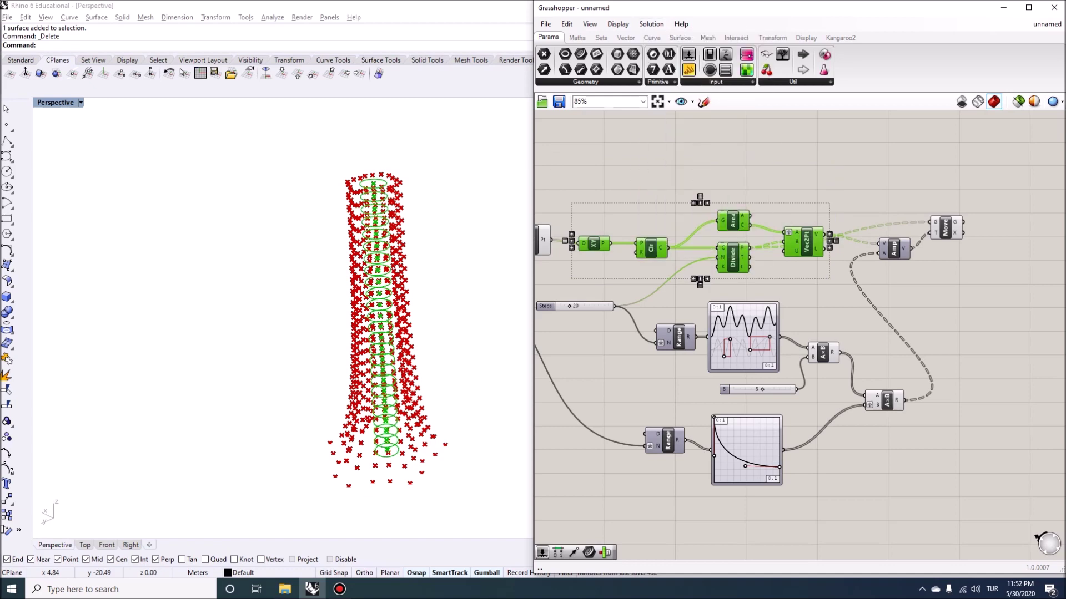
{"action": "left_click", "coordinate": [638, 178]}
{"action": "right_click_drag", "start_coordinate": [433, 278], "coordinate": [369, 267]}
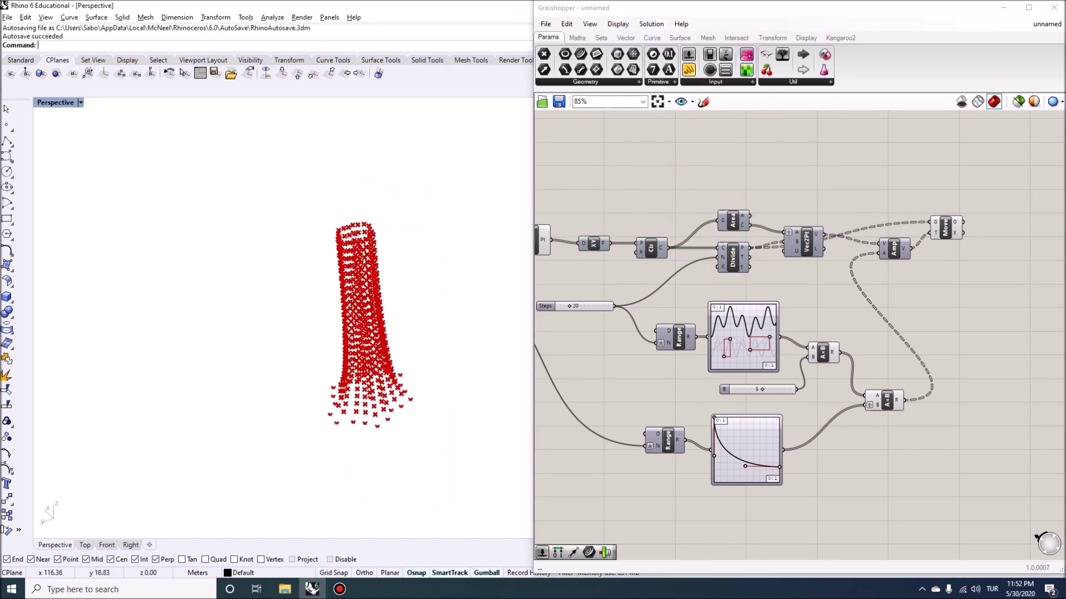
{"action": "scroll", "coordinate": [382, 369], "scroll_direction": "up", "scroll_amount": 5}
Add an Interpolate curve component and connect Move's geometry output to its V input.
{"action": "right_click_drag", "start_coordinate": [866, 311], "coordinate": [709, 316]}
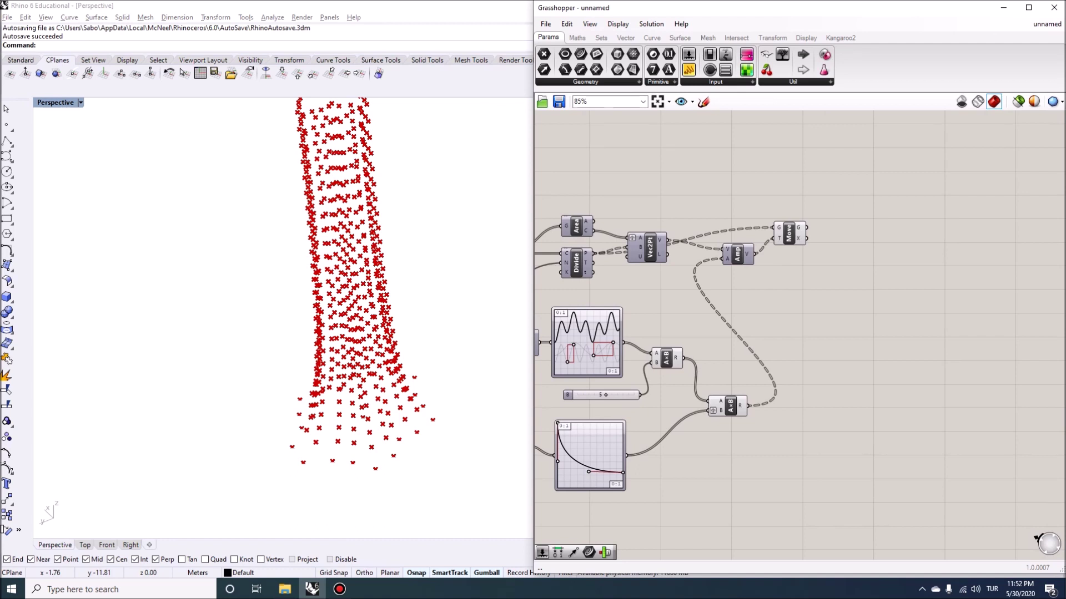
{"action": "left_click_drag", "start_coordinate": [790, 233], "coordinate": [803, 226]}
{"action": "double_click", "coordinate": [857, 222]}
{"action": "type", "text": "interpo"}
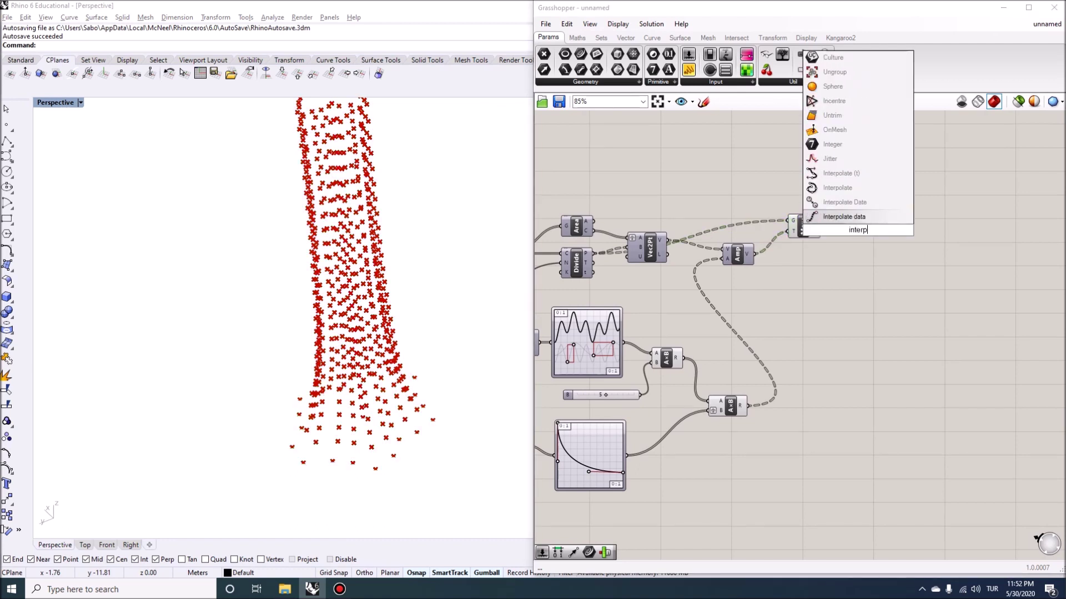
{"action": "key", "text": "Up"}
{"action": "key", "text": "Up"}
{"action": "key", "text": "Return"}
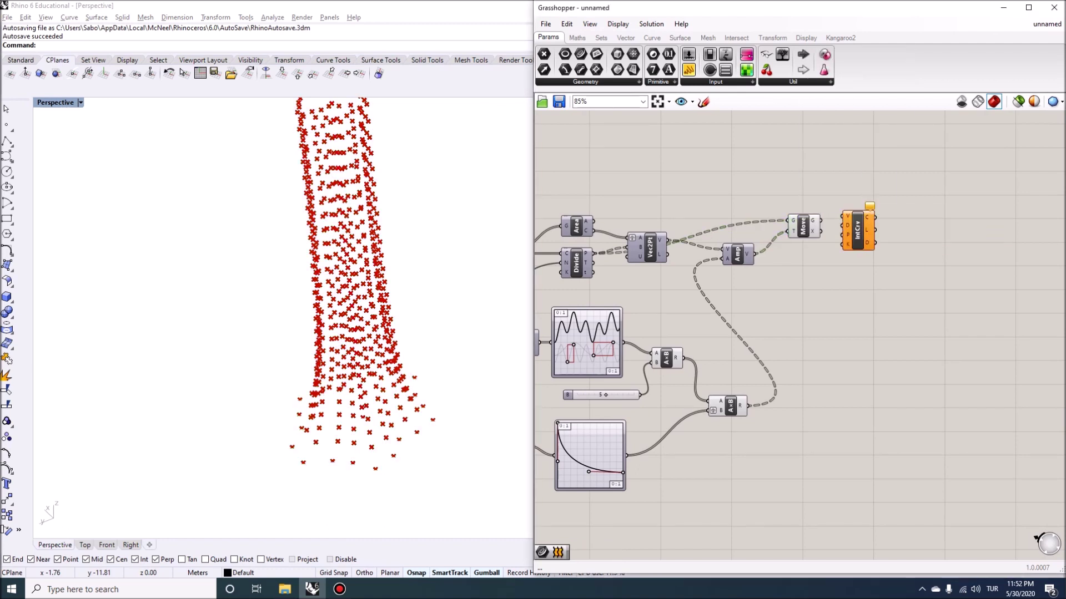
{"action": "left_click_drag", "start_coordinate": [858, 231], "coordinate": [905, 241]}
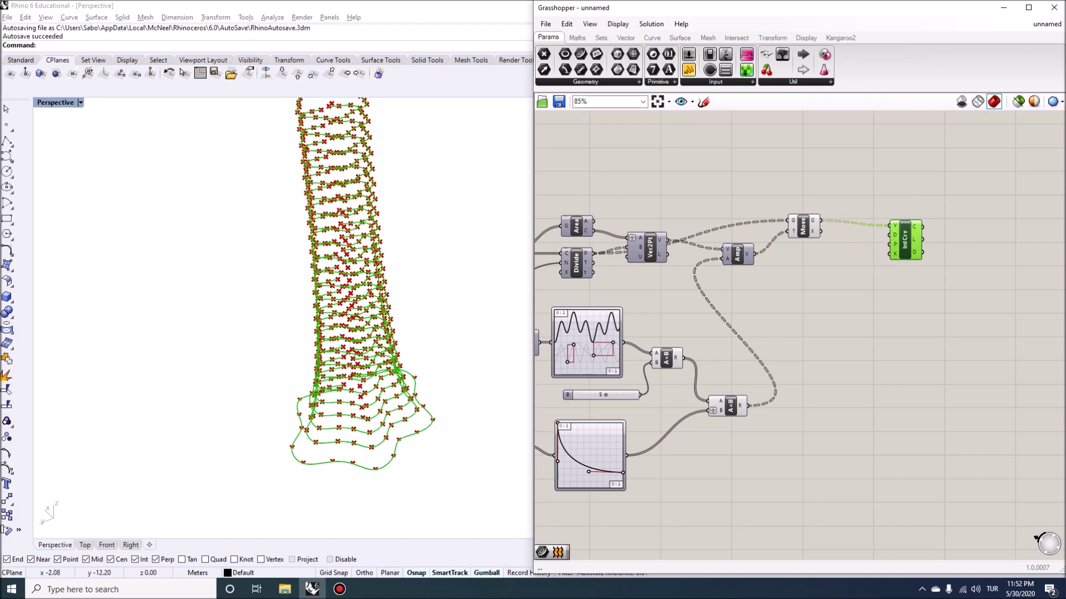
Close the interpolated curves by setting the Boolean on the Interpolate component's P (periodic) input.
{"action": "scroll", "coordinate": [901, 243], "scroll_direction": "up", "scroll_amount": 5}
{"action": "right_click", "coordinate": [886, 249]}
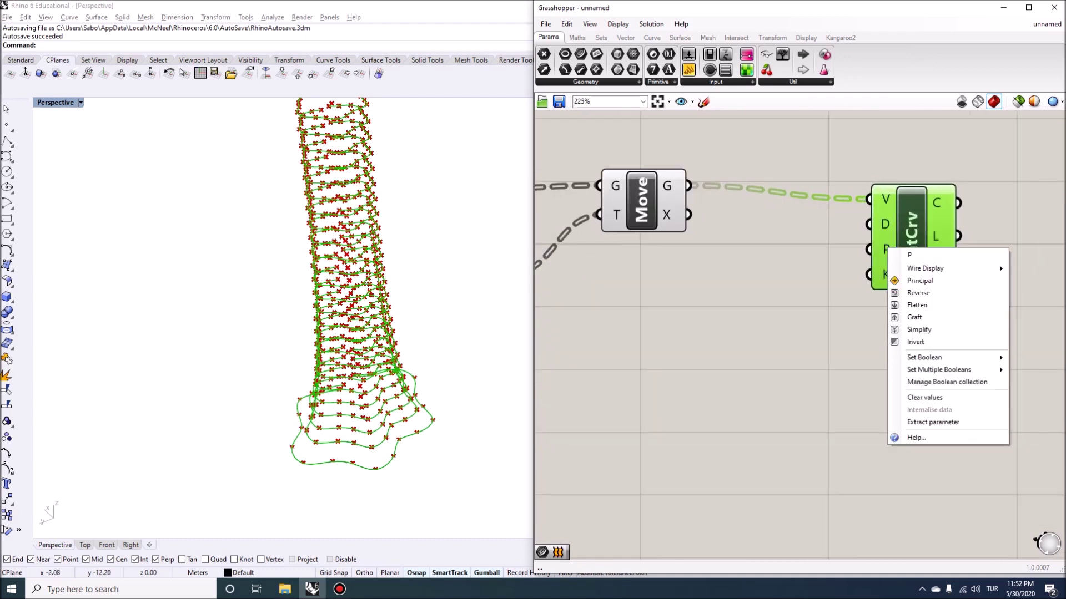
{"action": "left_click", "coordinate": [1024, 358]}
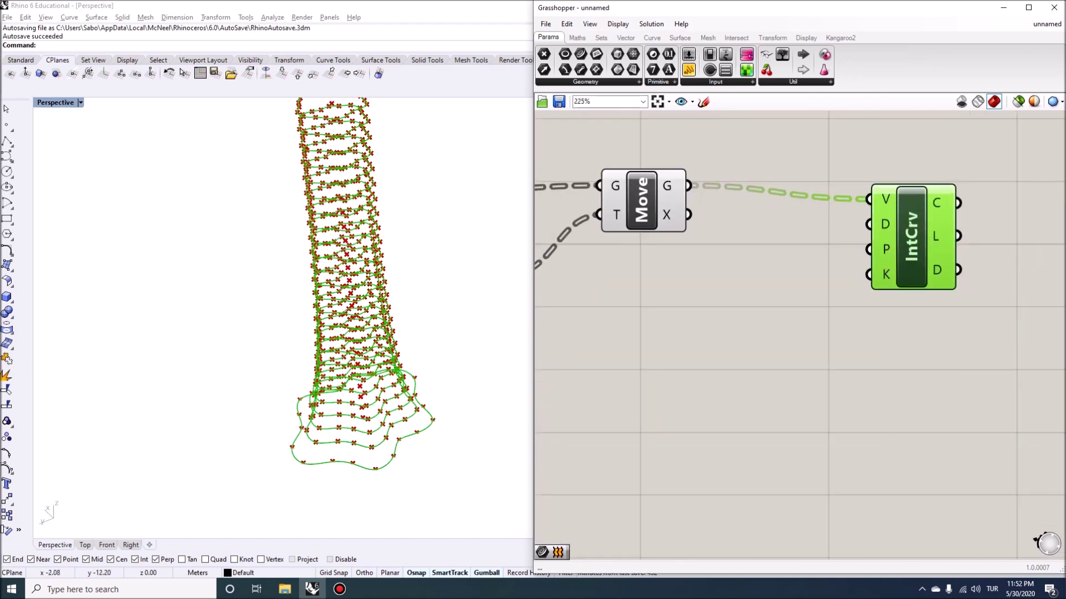
{"action": "left_click", "coordinate": [694, 339]}
Add a Loft component fed by the interpolated curves and flatten its C input.
{"action": "scroll", "coordinate": [694, 338], "scroll_direction": "down", "scroll_amount": 5}
{"action": "right_click_drag", "start_coordinate": [694, 338], "coordinate": [578, 324]}
{"action": "double_click", "coordinate": [760, 272]}
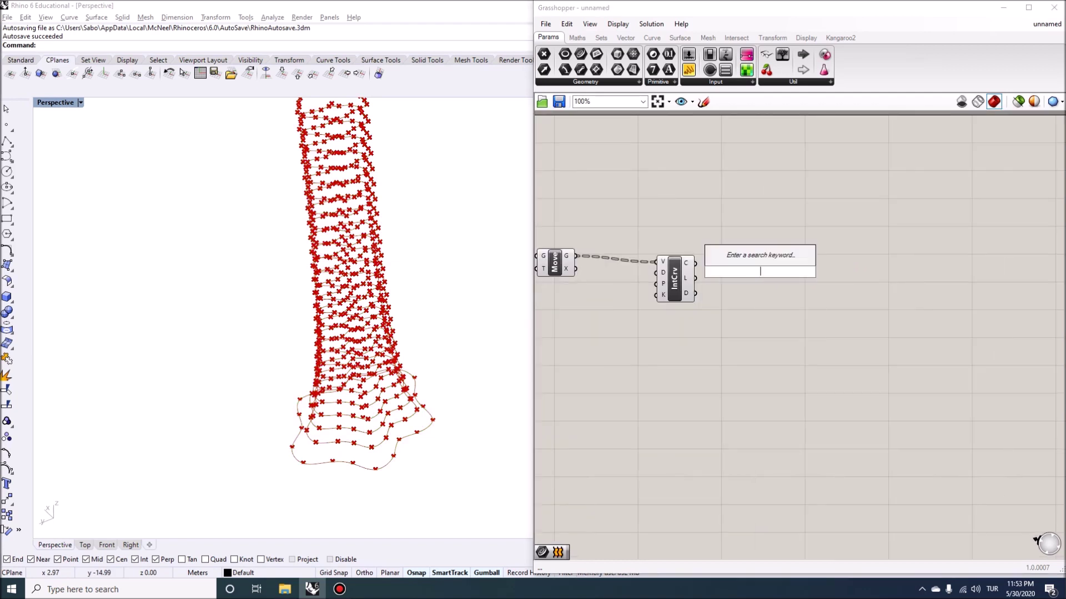
{"action": "type", "text": "loft"}
{"action": "key", "text": "Return"}
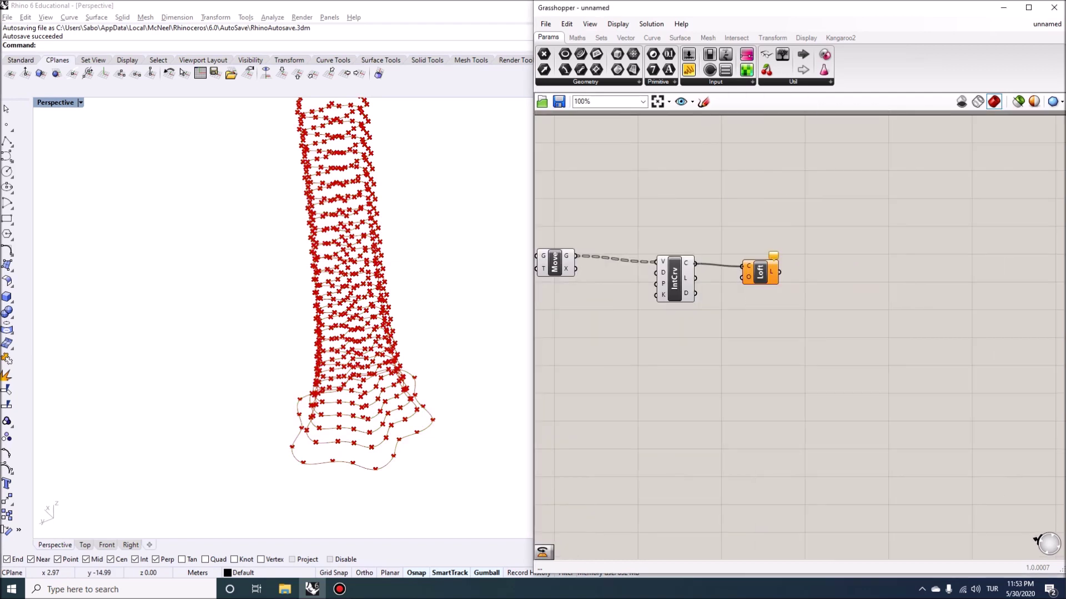
{"action": "right_click", "coordinate": [748, 265]}
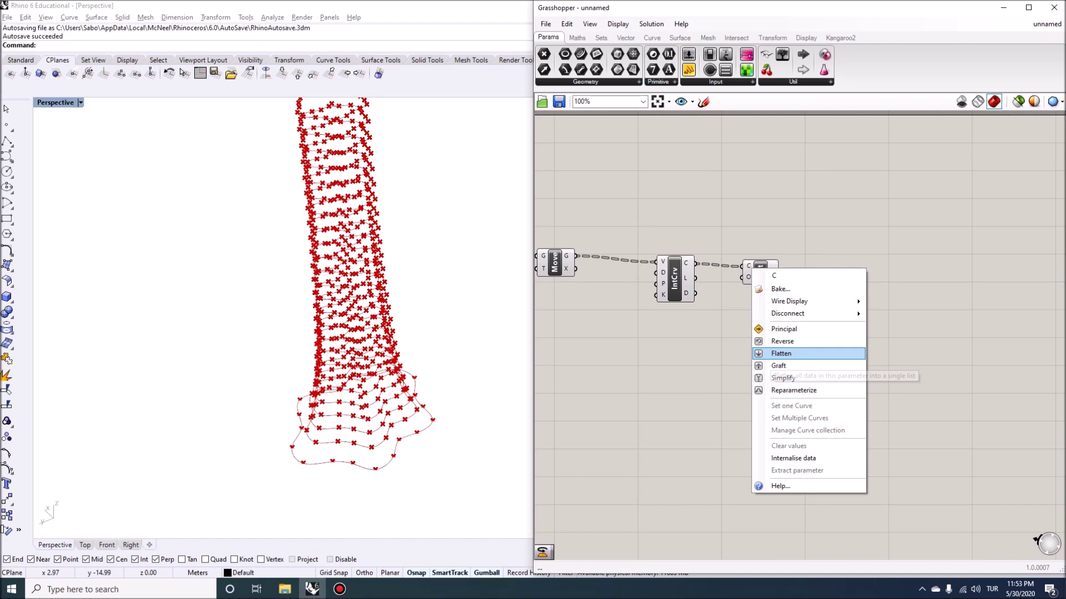
{"action": "left_click", "coordinate": [781, 354]}
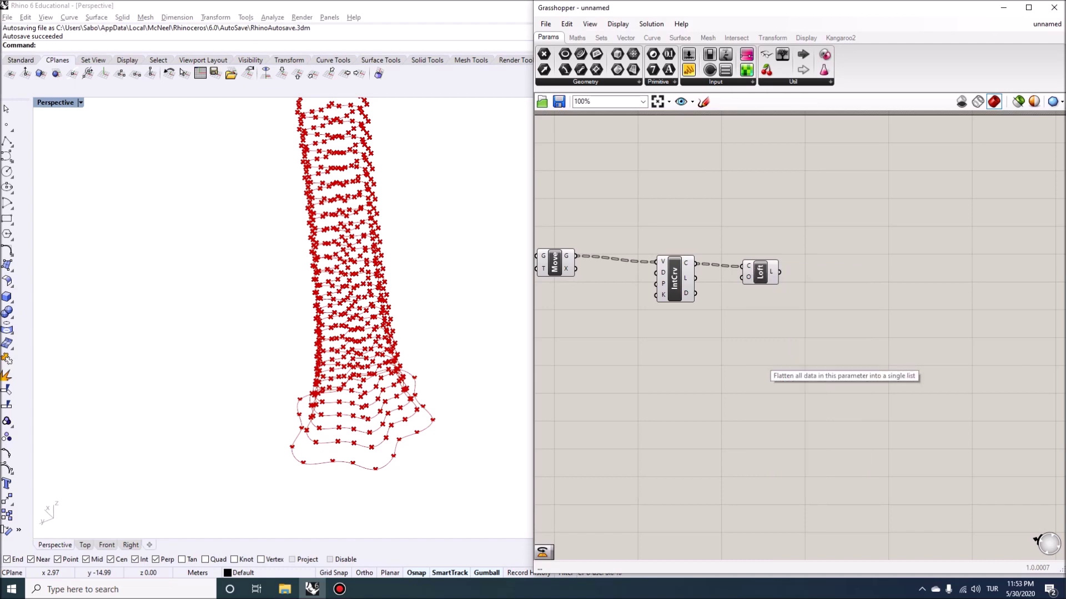
{"action": "scroll", "coordinate": [412, 344], "scroll_direction": "down", "scroll_amount": 3}
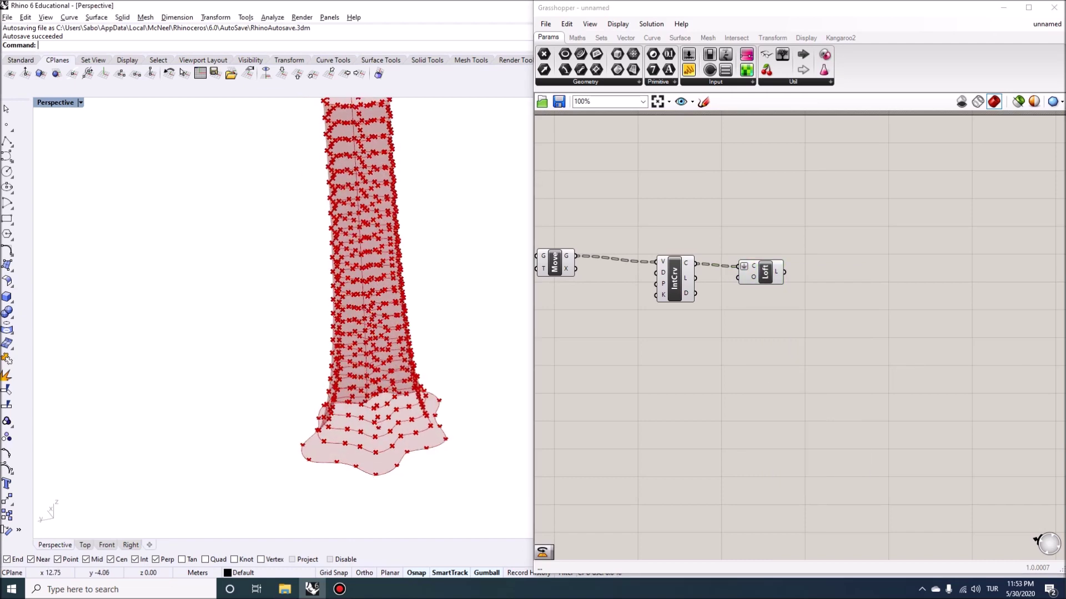
Bake the loft into Rhino, move the baked surface to one side of the column preview and view both.
{"action": "right_click", "coordinate": [764, 272]}
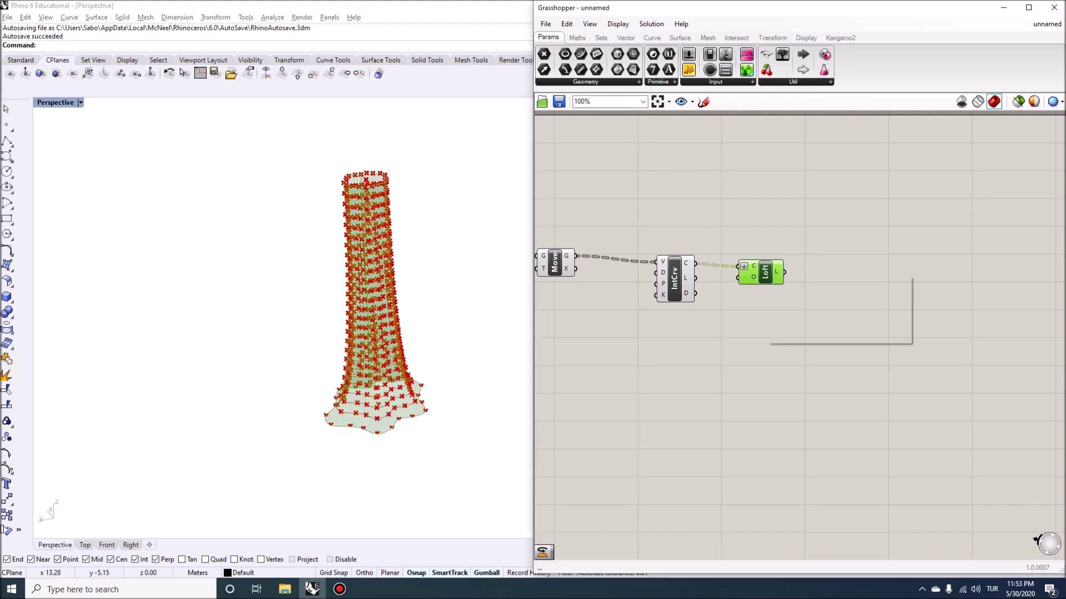
{"action": "left_click", "coordinate": [795, 321]}
{"action": "left_click", "coordinate": [813, 430]}
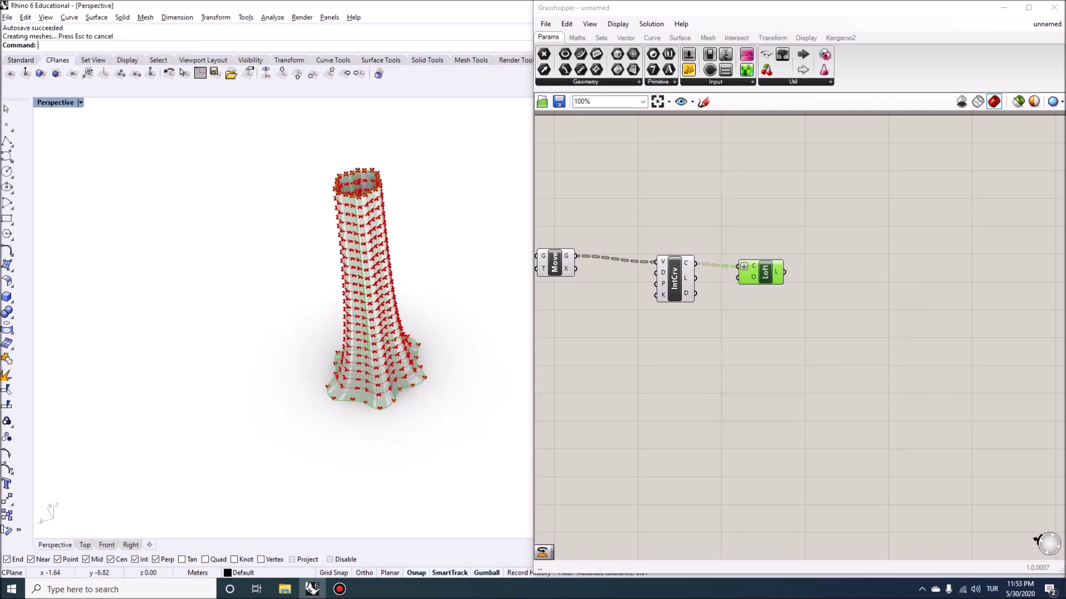
{"action": "left_click_drag", "start_coordinate": [398, 377], "coordinate": [279, 380]}
{"action": "left_click", "coordinate": [317, 418]}
{"action": "right_click_drag", "start_coordinate": [318, 417], "coordinate": [316, 344]}
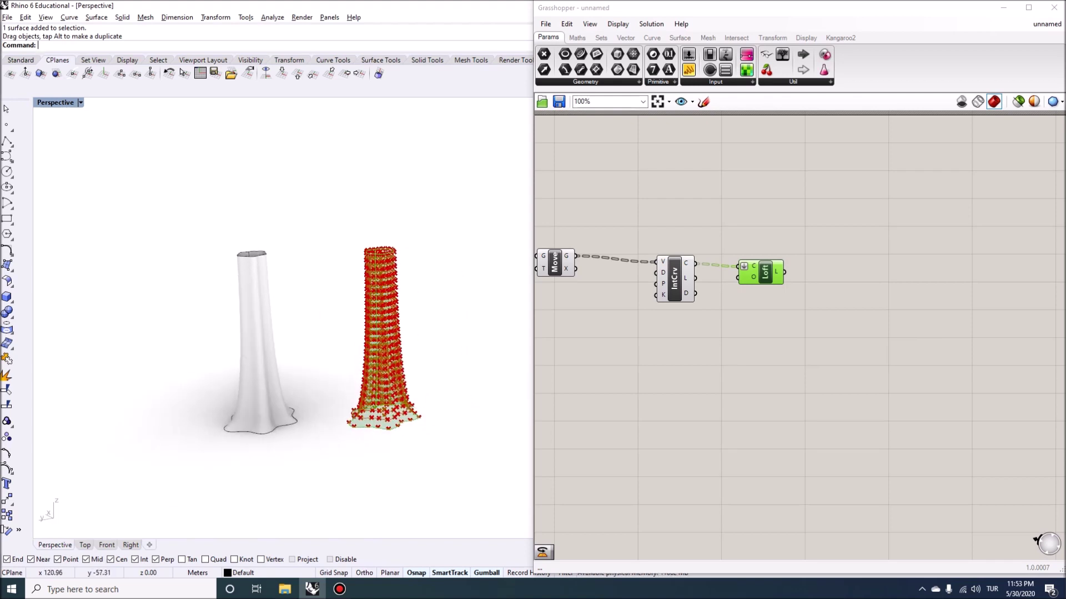
{"action": "scroll", "coordinate": [407, 272], "scroll_direction": "up", "scroll_amount": 3}
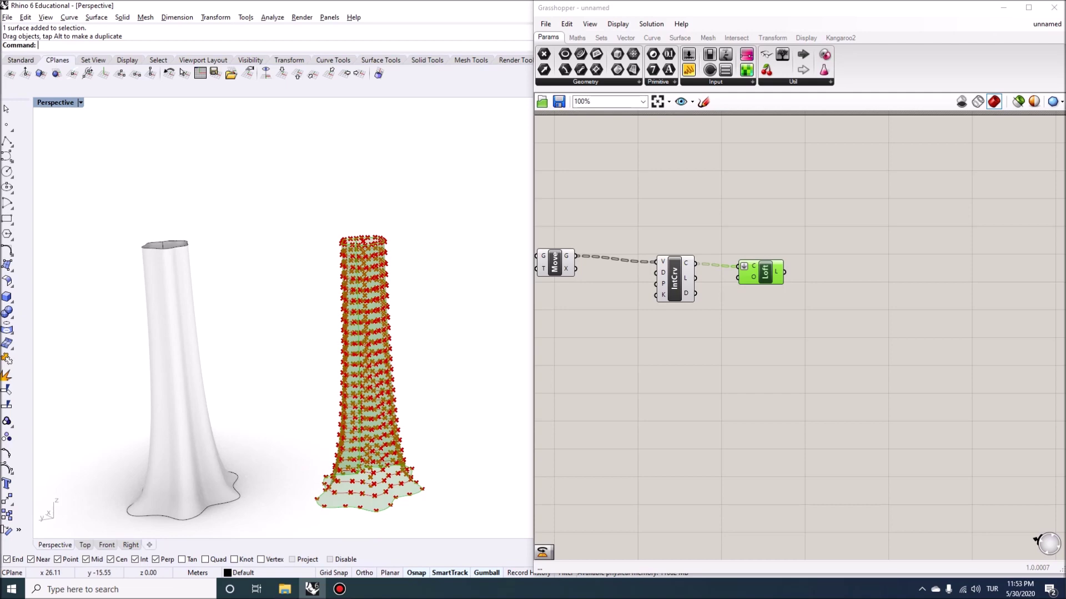
{"action": "right_click_drag", "start_coordinate": [333, 333], "coordinate": [347, 349]}
Reposition the Construct Point, XY Plane and Circle components higher and closer together on the canvas.
{"action": "right_click_drag", "start_coordinate": [641, 295], "coordinate": [928, 309]}
{"action": "scroll", "coordinate": [799, 313], "scroll_direction": "down", "scroll_amount": 3}
{"action": "right_click_drag", "start_coordinate": [605, 297], "coordinate": [700, 304]}
{"action": "scroll", "coordinate": [666, 308], "scroll_direction": "up", "scroll_amount": 2}
{"action": "left_click_drag", "start_coordinate": [647, 309], "coordinate": [631, 294]}
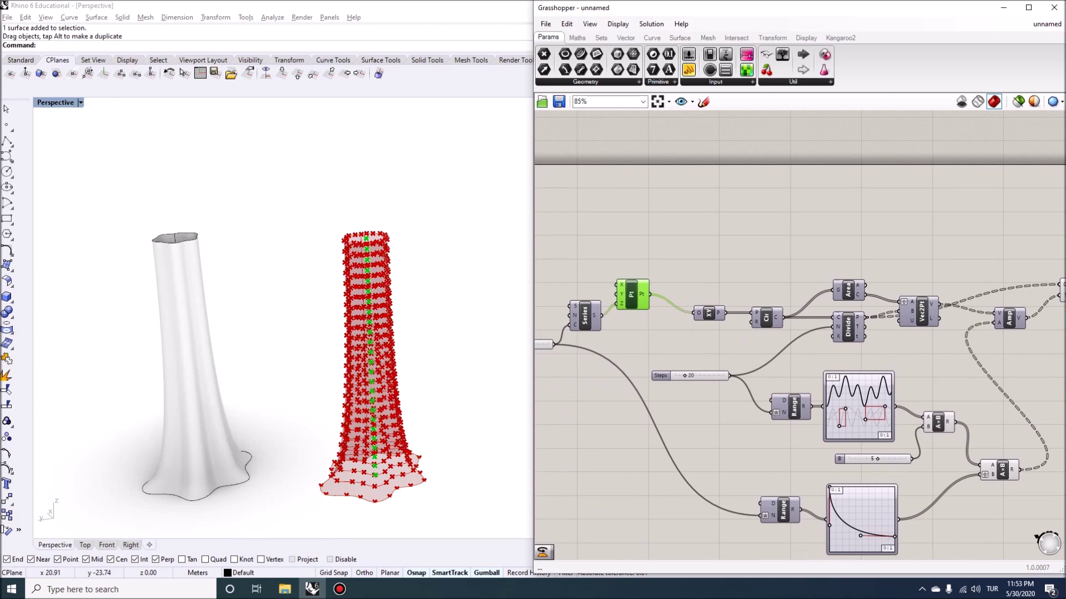
{"action": "left_click_drag", "start_coordinate": [709, 313], "coordinate": [679, 295]}
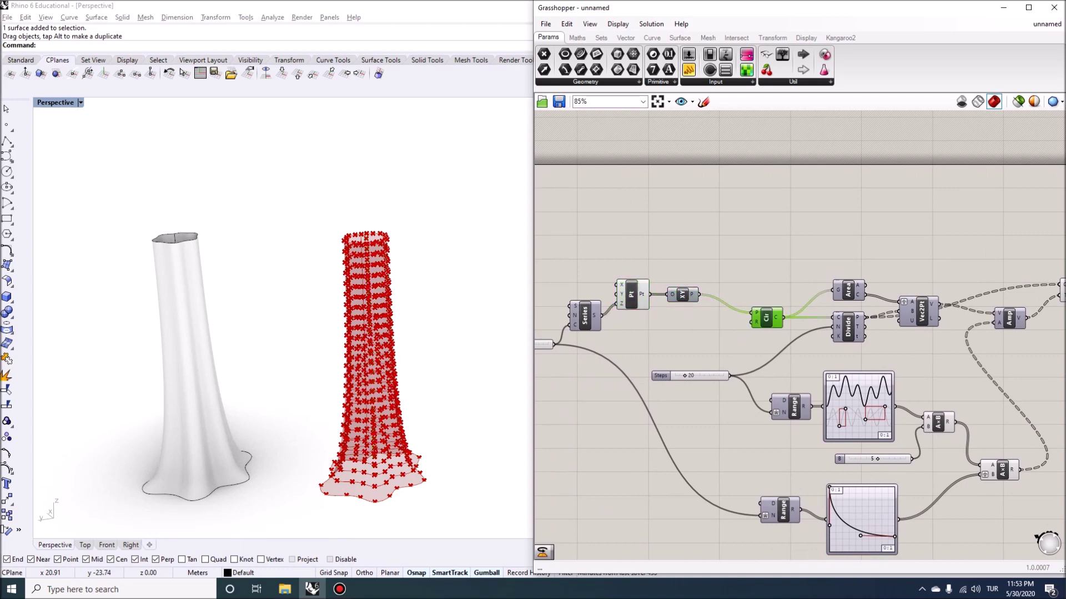
{"action": "left_click_drag", "start_coordinate": [767, 318], "coordinate": [739, 297]}
Add a new Graph Mapper on the canvas above the Circle component.
{"action": "double_click", "coordinate": [712, 225]}
{"action": "type", "text": "grap"}
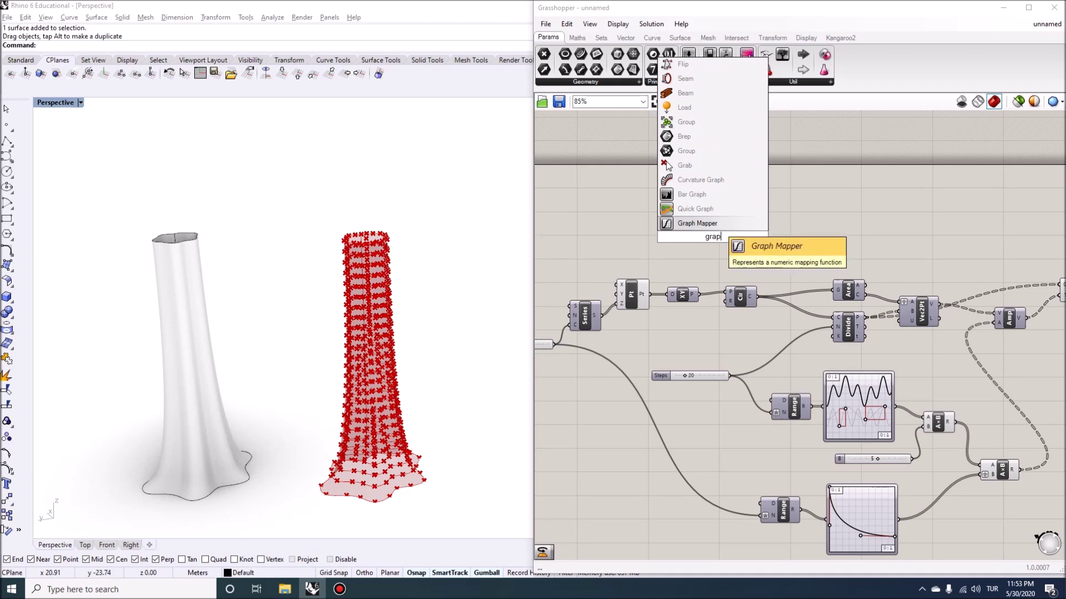
{"action": "left_click", "coordinate": [717, 225]}
{"action": "left_click_drag", "start_coordinate": [714, 228], "coordinate": [747, 204]}
Duplicate the Range component beside the new Graph Mapper and feed its N input from the Count slider.
{"action": "right_click_drag", "start_coordinate": [777, 344], "coordinate": [857, 379]}
{"action": "left_click", "coordinate": [872, 442]}
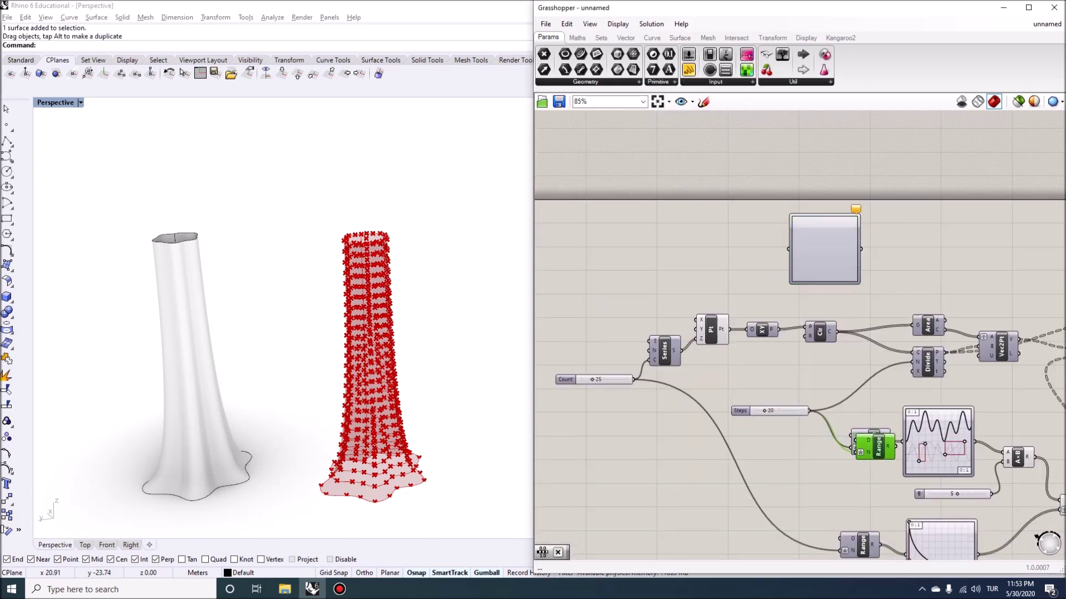
{"action": "left_click_drag", "start_coordinate": [870, 442], "coordinate": [715, 249]}
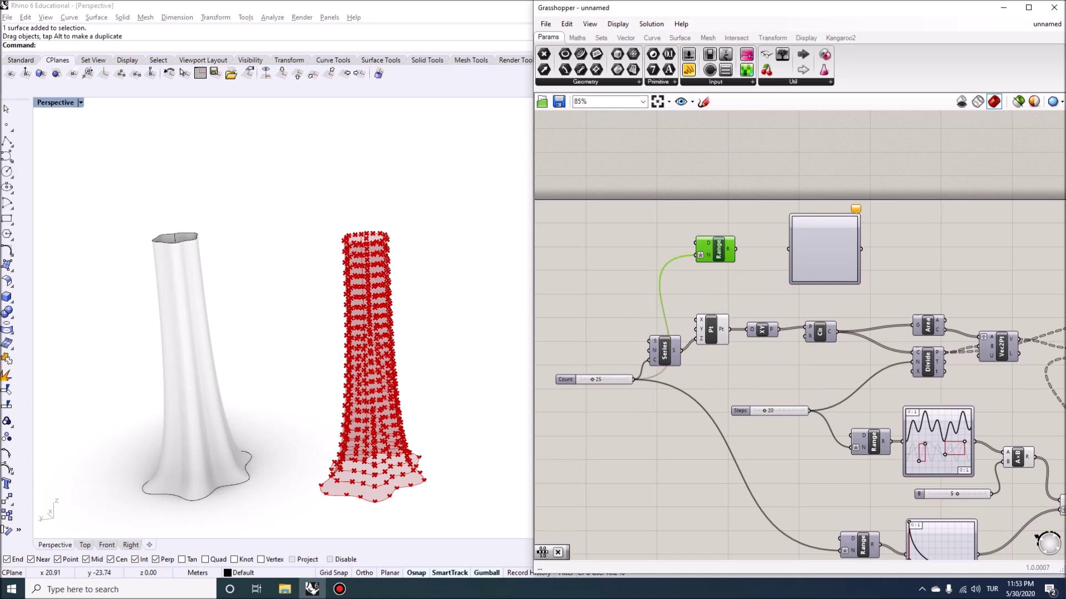
Connect the duplicated Range to the new Graph Mapper and set the graph type to Linear.
{"action": "right_click", "coordinate": [806, 250]}
{"action": "mouse_move", "coordinate": [849, 386]}
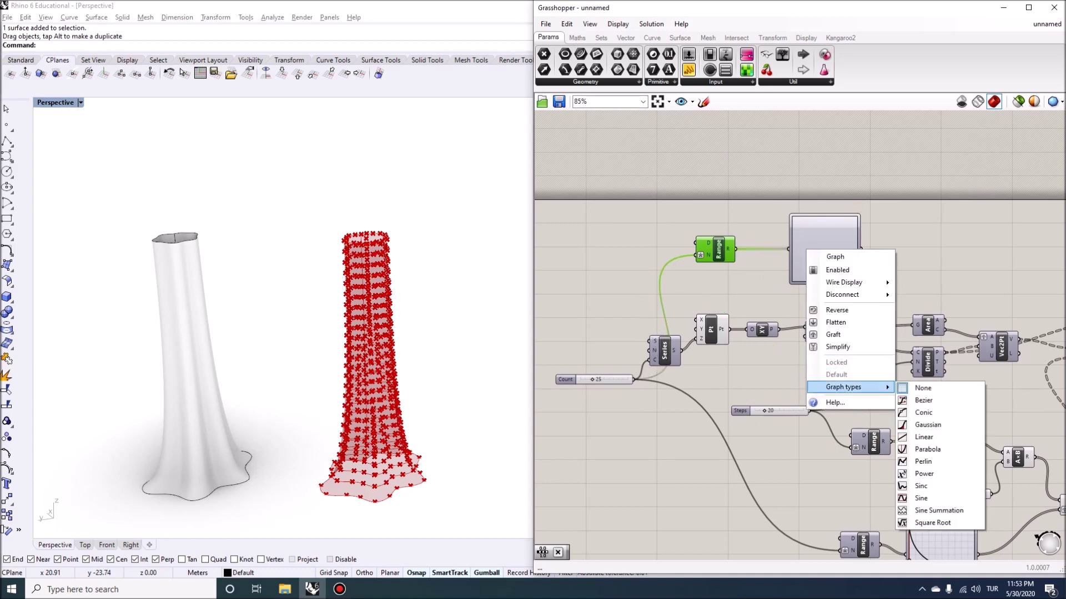
{"action": "left_click", "coordinate": [924, 437]}
Add a Multiplication component and connect the linear Graph Mapper's output to its B input.
{"action": "scroll", "coordinate": [924, 436], "scroll_direction": "up", "scroll_amount": 3}
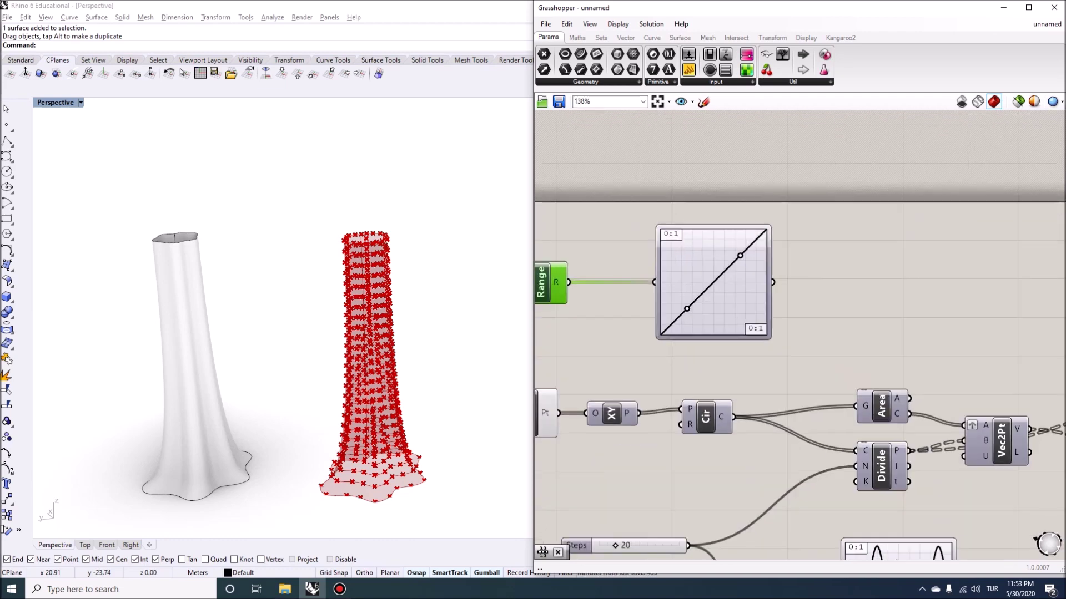
{"action": "right_click_drag", "start_coordinate": [774, 301], "coordinate": [777, 316]}
{"action": "double_click", "coordinate": [777, 316]}
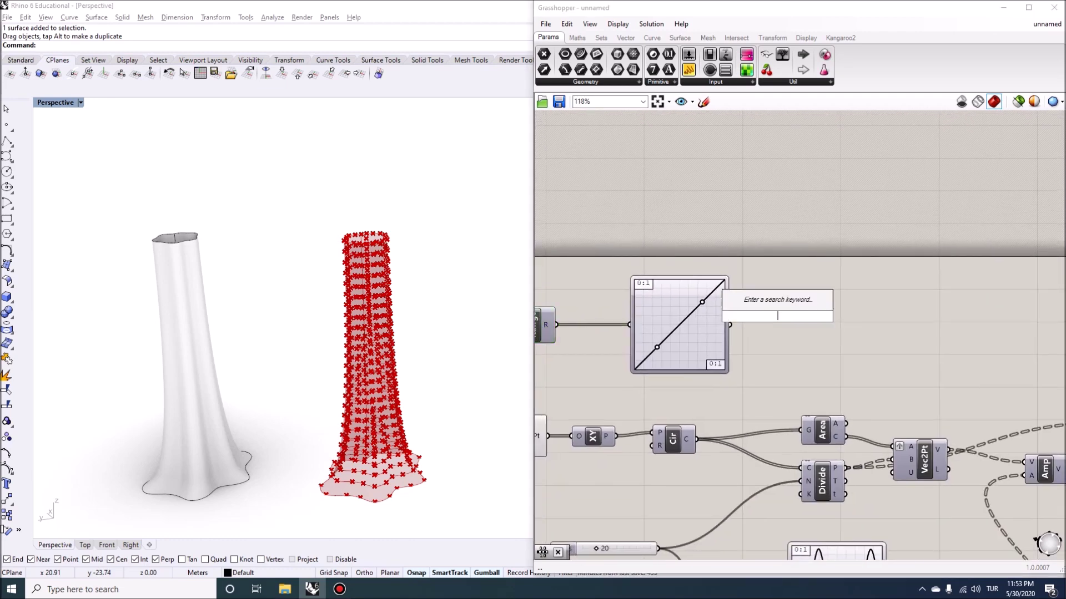
{"action": "type", "text": "mul"}
{"action": "left_click", "coordinate": [768, 288]}
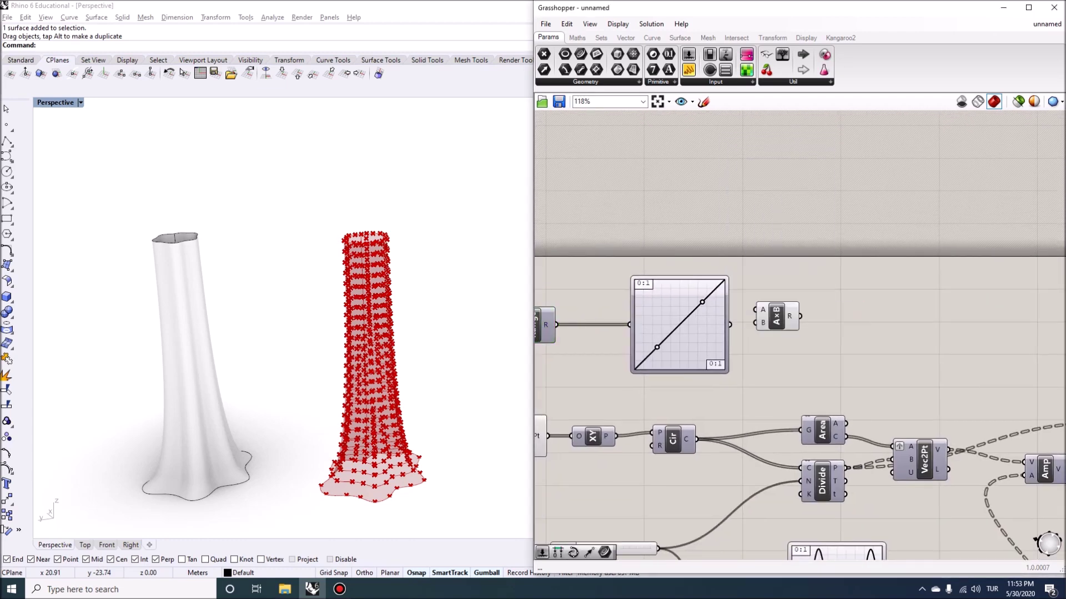
{"action": "left_click_drag", "start_coordinate": [778, 315], "coordinate": [792, 302]}
{"action": "left_click_drag", "start_coordinate": [728, 324], "coordinate": [729, 325]}
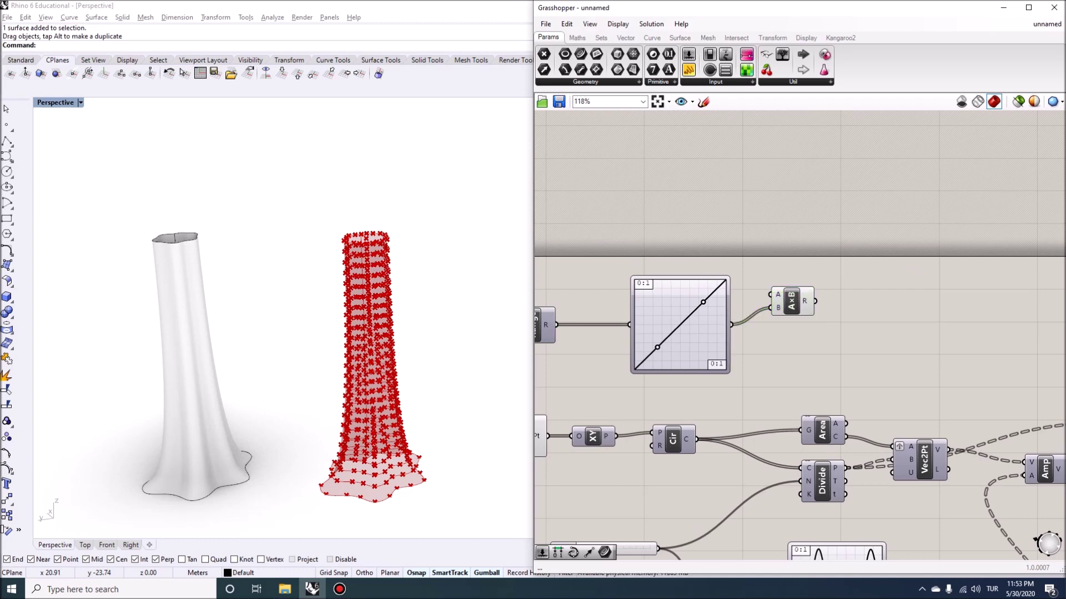
Create a number slider with the value 360 and connect it to the new multiplication's A input.
{"action": "double_click", "coordinate": [688, 238]}
{"action": "type", "text": "360"}
{"action": "key", "text": "Return"}
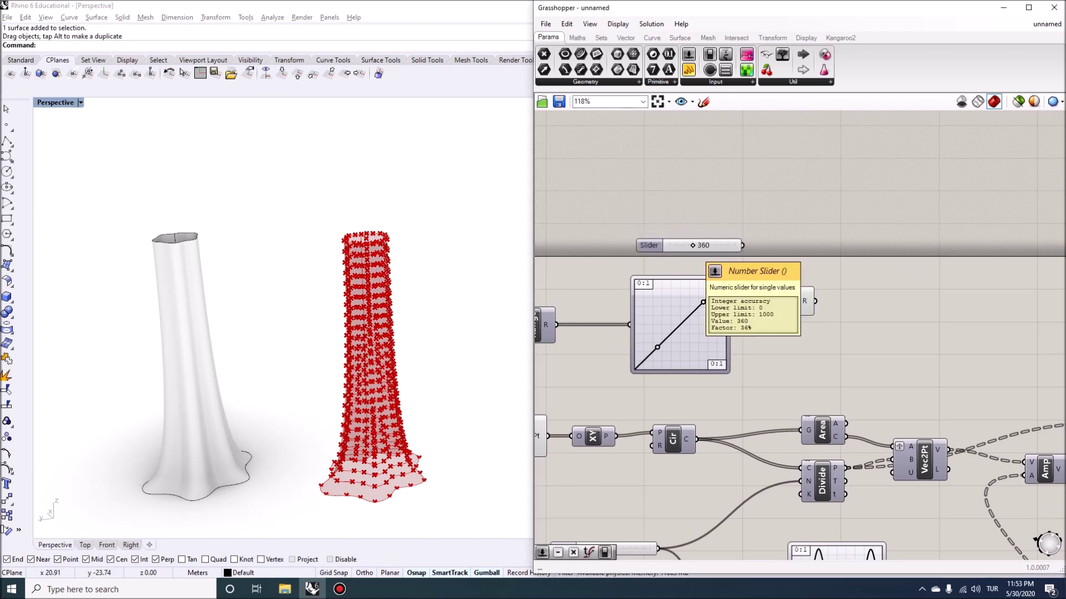
Add a Radians component and connect the new multiplication's result to its D input.
{"action": "double_click", "coordinate": [872, 297]}
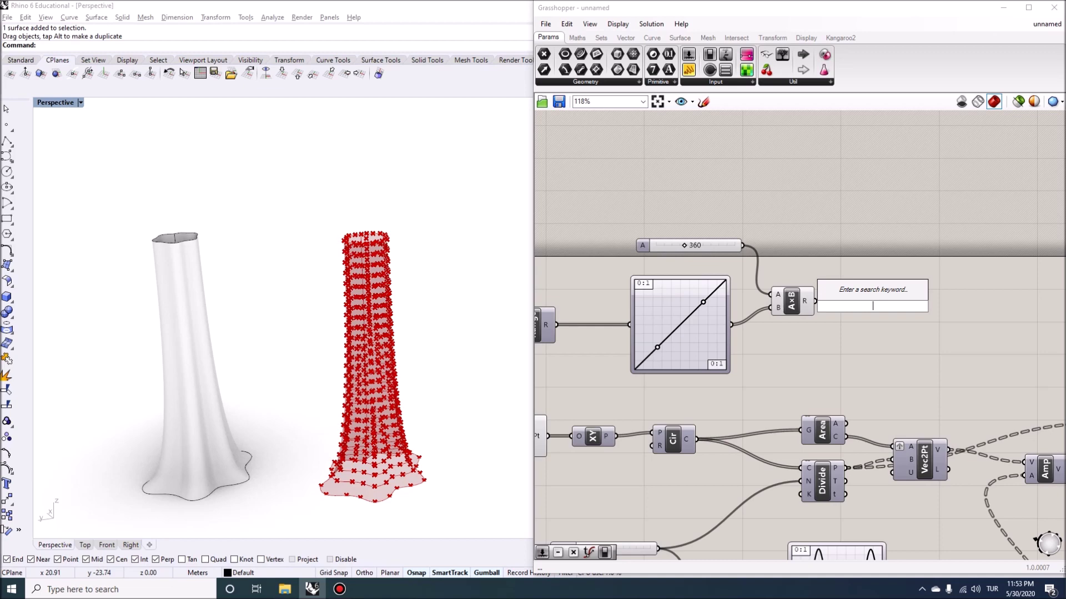
{"action": "type", "text": "radi"}
{"action": "key", "text": "Return"}
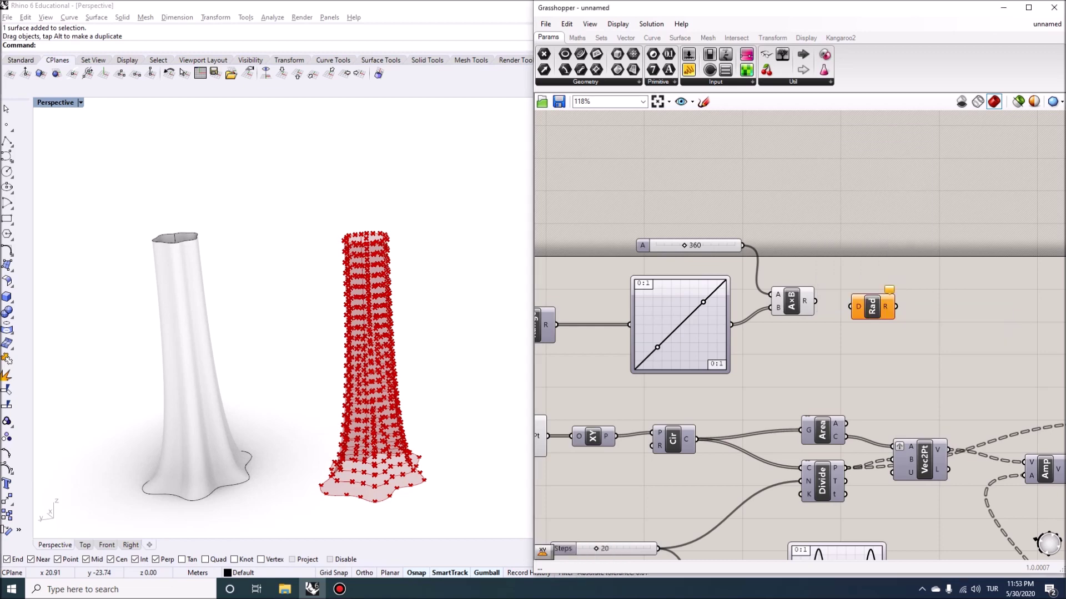
Add a Rotate component for rotating objects in a plane beside the Radians component.
{"action": "right_click_drag", "start_coordinate": [927, 298], "coordinate": [855, 307]}
{"action": "double_click", "coordinate": [854, 307]}
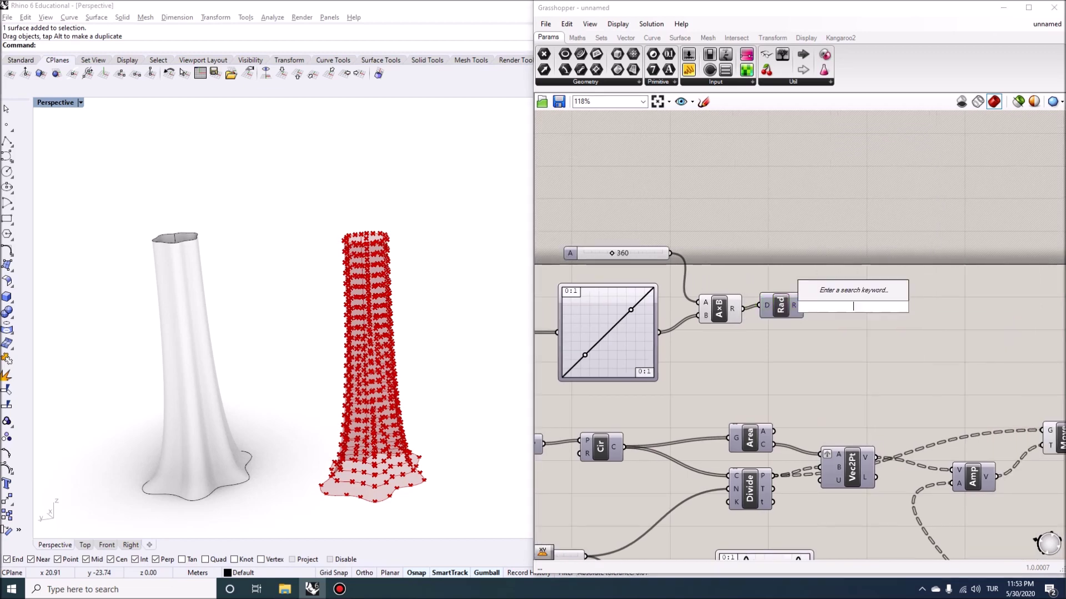
{"action": "type", "text": "rotate"}
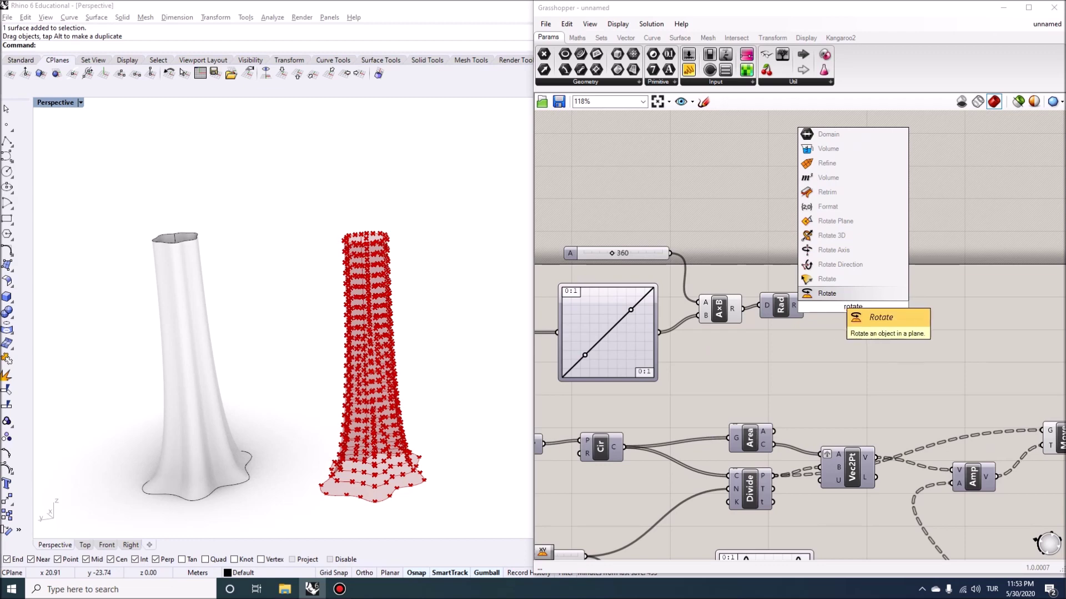
{"action": "key", "text": "Return"}
Wire the Rotate component with the circles into G, the radians into A and the XY planes into P.
{"action": "left_click_drag", "start_coordinate": [601, 447], "coordinate": [615, 448]}
{"action": "right_click_drag", "start_coordinate": [655, 408], "coordinate": [707, 410]}
{"action": "left_click_drag", "start_coordinate": [691, 449], "coordinate": [883, 296]}
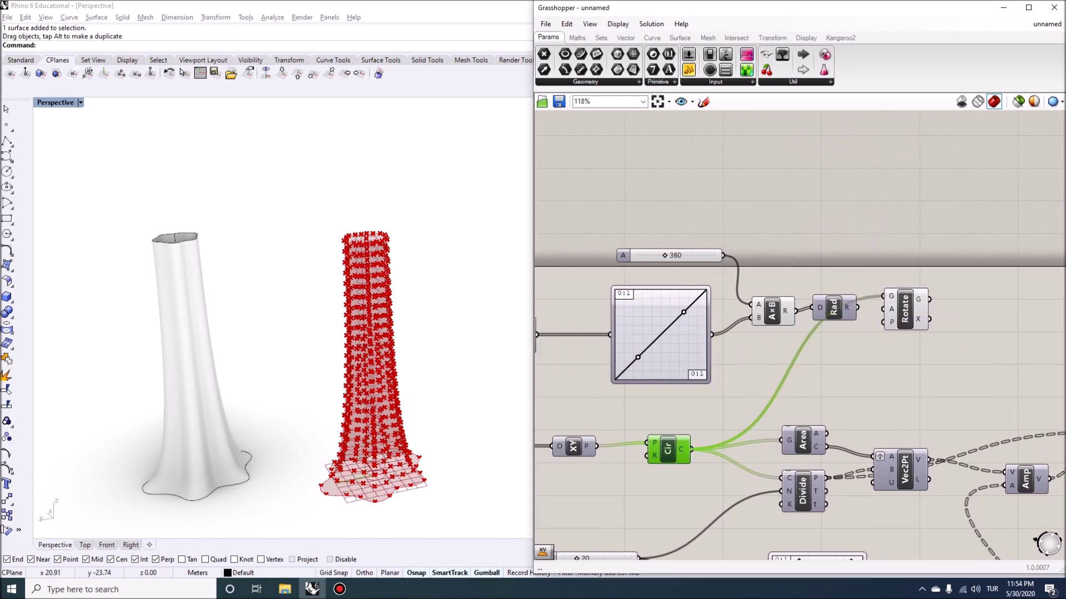
{"action": "scroll", "coordinate": [999, 120], "scroll_direction": "down", "scroll_amount": 2}
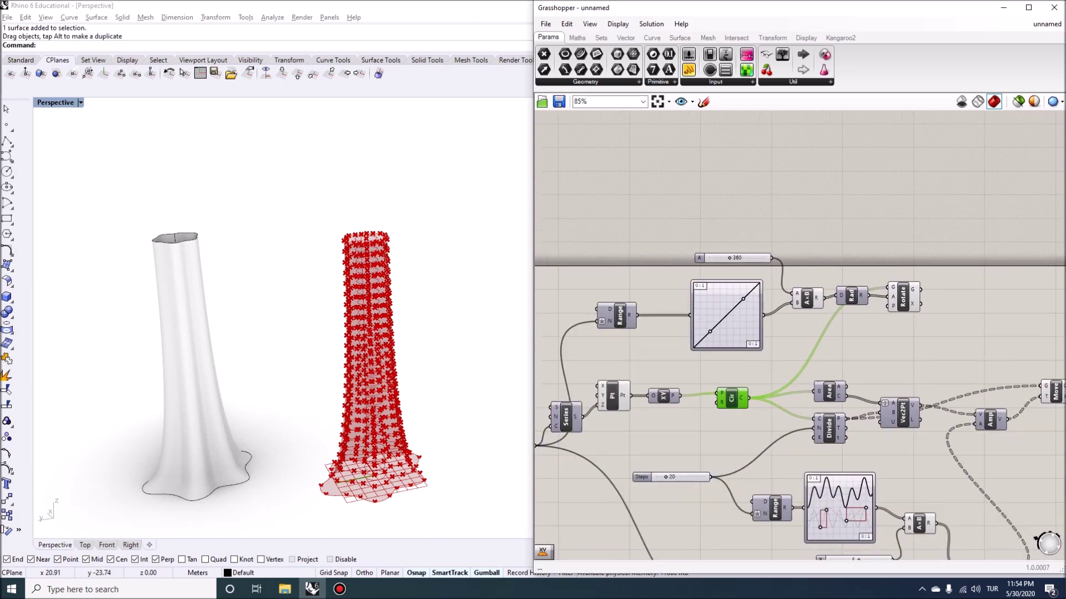
{"action": "left_click_drag", "start_coordinate": [658, 396], "coordinate": [926, 278]}
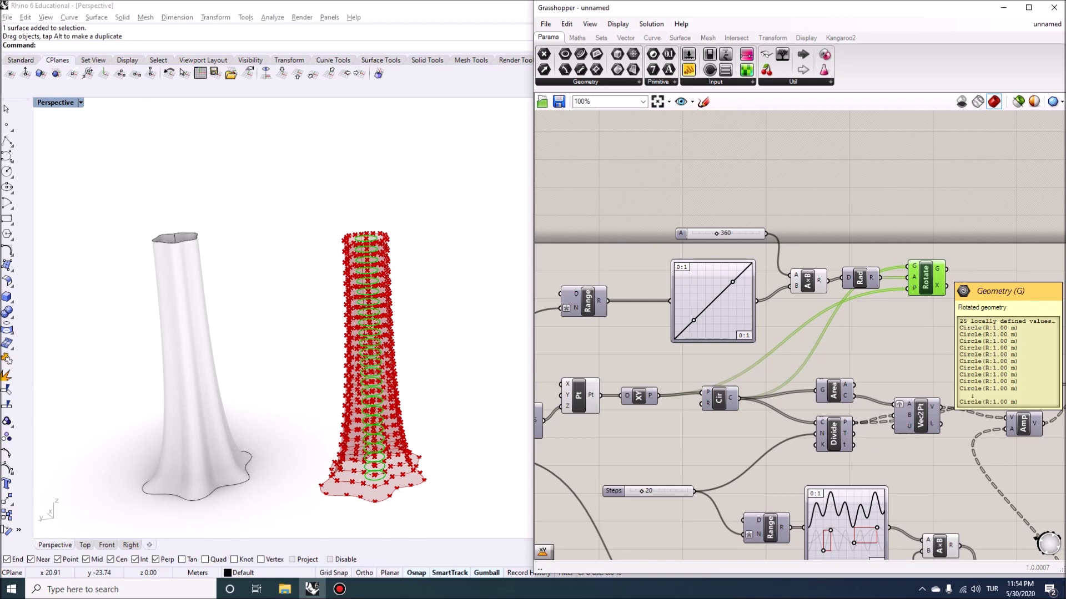
Feed the rotated circles from the Rotate component into the Divide component's curve input.
{"action": "right_click_drag", "start_coordinate": [993, 327], "coordinate": [938, 328]}
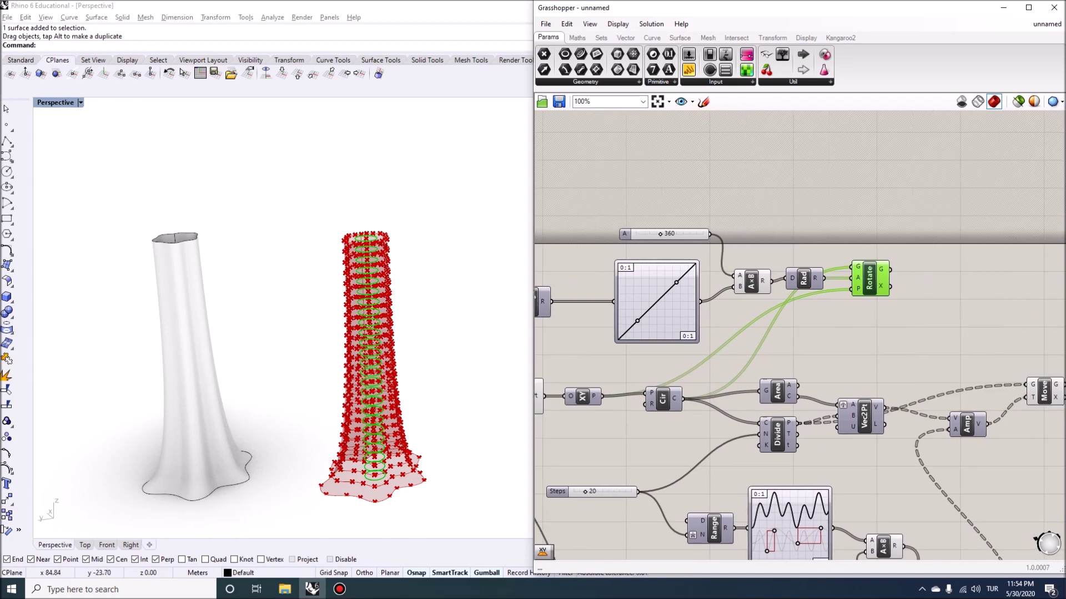
{"action": "right_click_drag", "start_coordinate": [937, 328], "coordinate": [937, 290]}
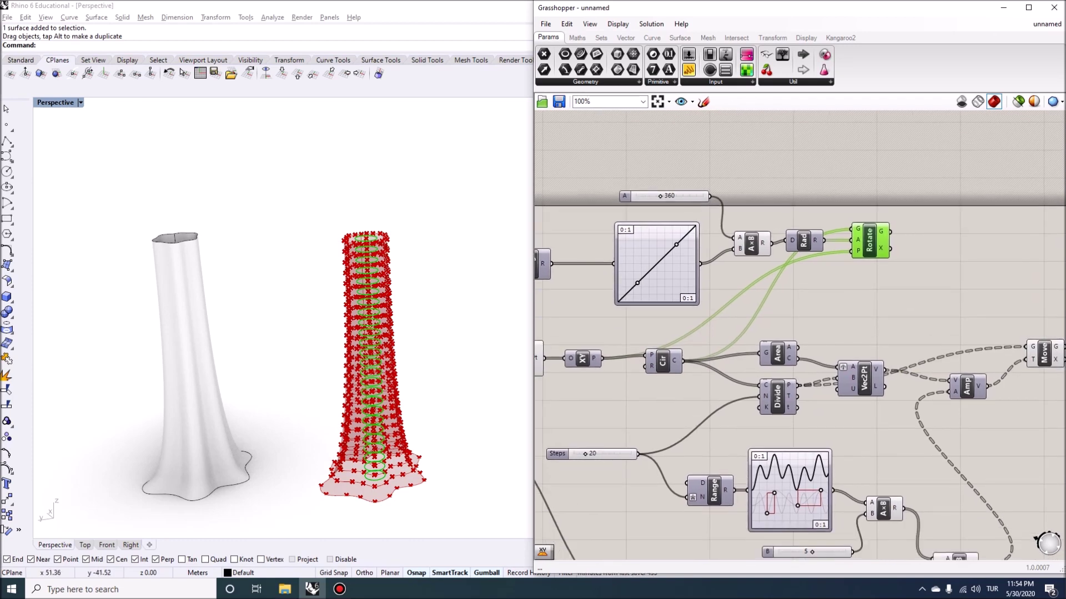
{"action": "left_click_drag", "start_coordinate": [803, 282], "coordinate": [890, 232]}
{"action": "right_click_drag", "start_coordinate": [266, 278], "coordinate": [339, 333]}
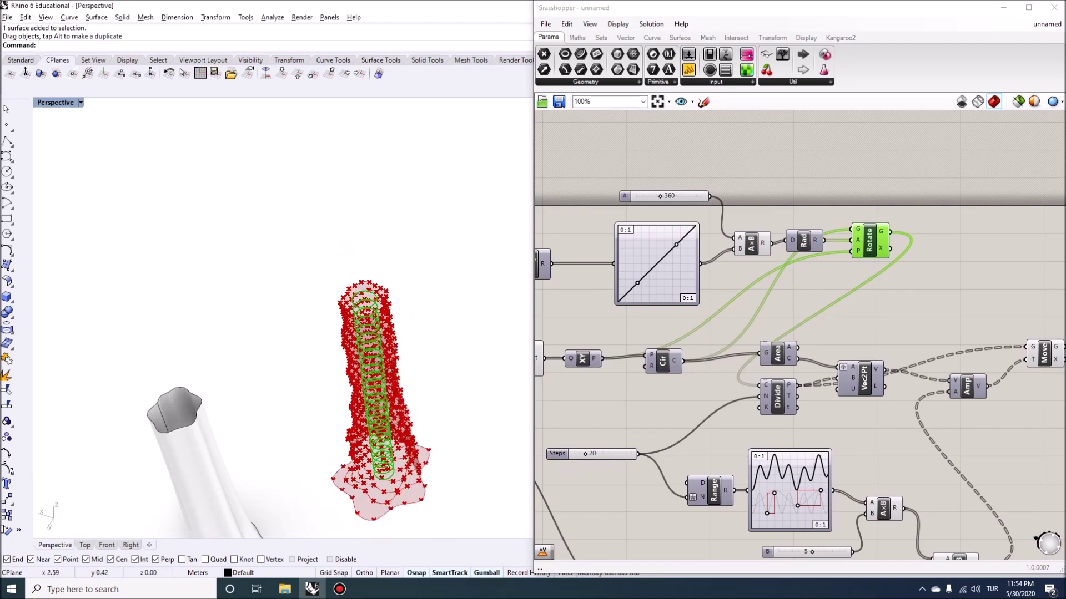
Switch the twist Graph Mapper from a linear to a Bezier graph type.
{"action": "scroll", "coordinate": [630, 243], "scroll_direction": "up", "scroll_amount": 4}
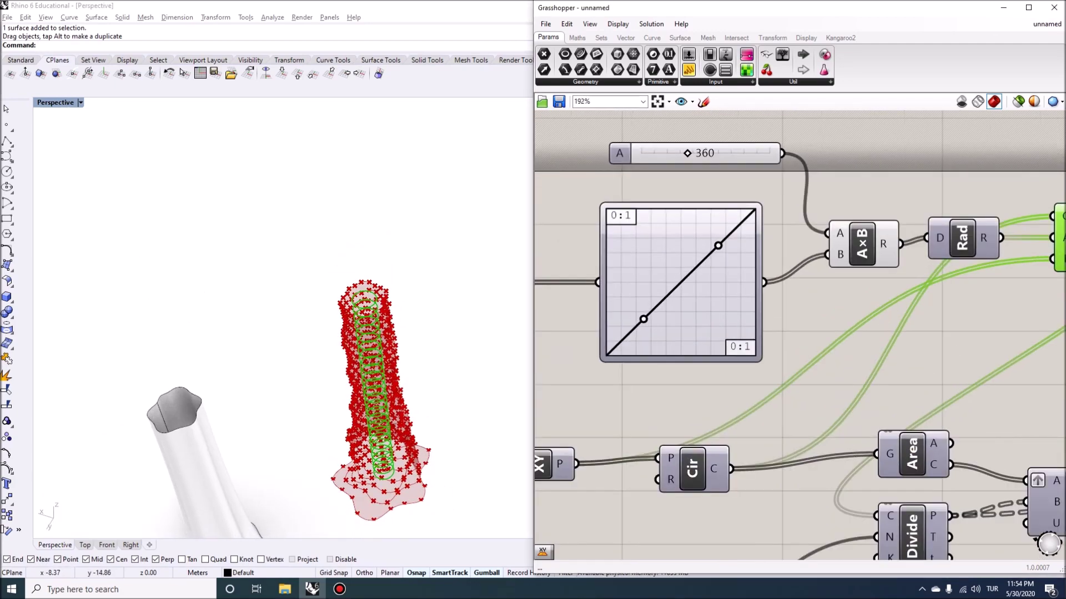
{"action": "left_click_drag", "start_coordinate": [717, 245], "coordinate": [755, 262]}
{"action": "right_click", "coordinate": [656, 254]}
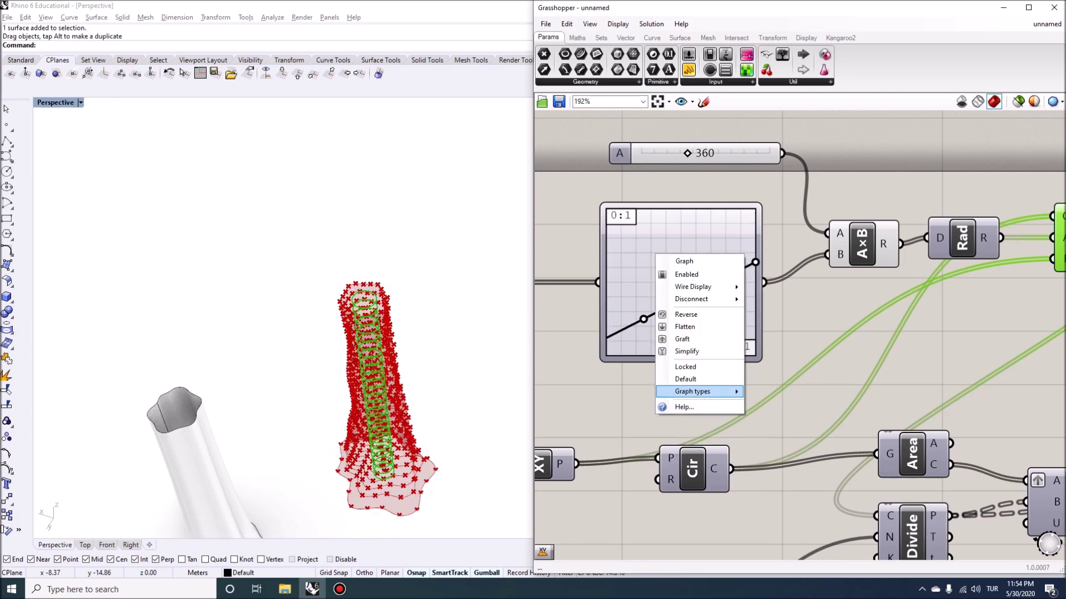
{"action": "mouse_move", "coordinate": [694, 391]}
{"action": "left_click", "coordinate": [772, 405]}
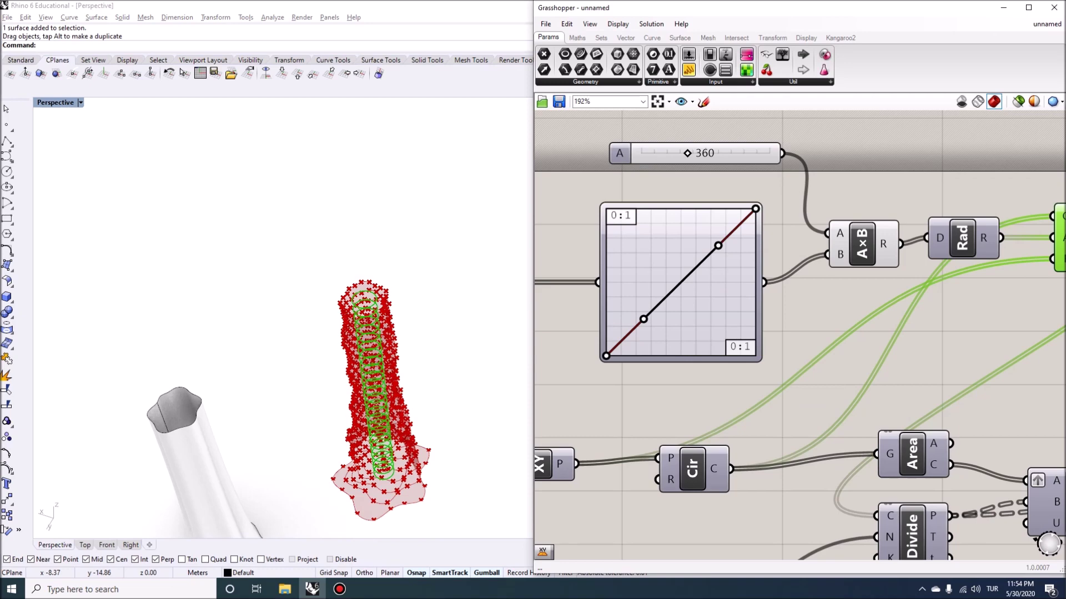
Shape the twist Bezier into an S-curve, raising its start point and pulling both handles out horizontally.
{"action": "left_click_drag", "start_coordinate": [601, 311], "coordinate": [598, 310]}
{"action": "left_click_drag", "start_coordinate": [603, 356], "coordinate": [685, 323]}
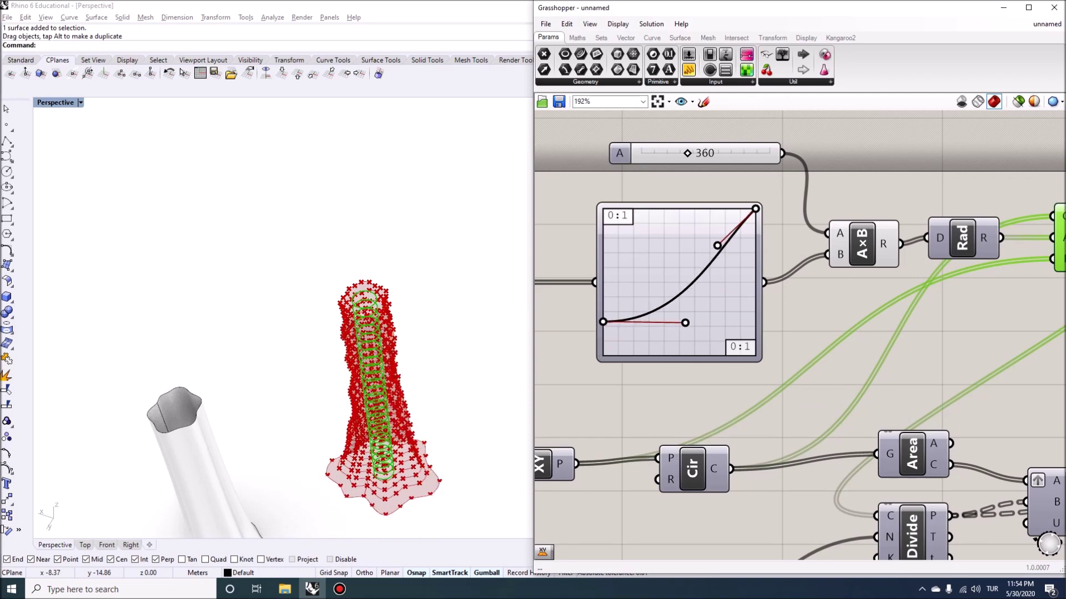
{"action": "right_click_drag", "start_coordinate": [348, 408], "coordinate": [261, 316]}
{"action": "left_click_drag", "start_coordinate": [717, 246], "coordinate": [646, 209]}
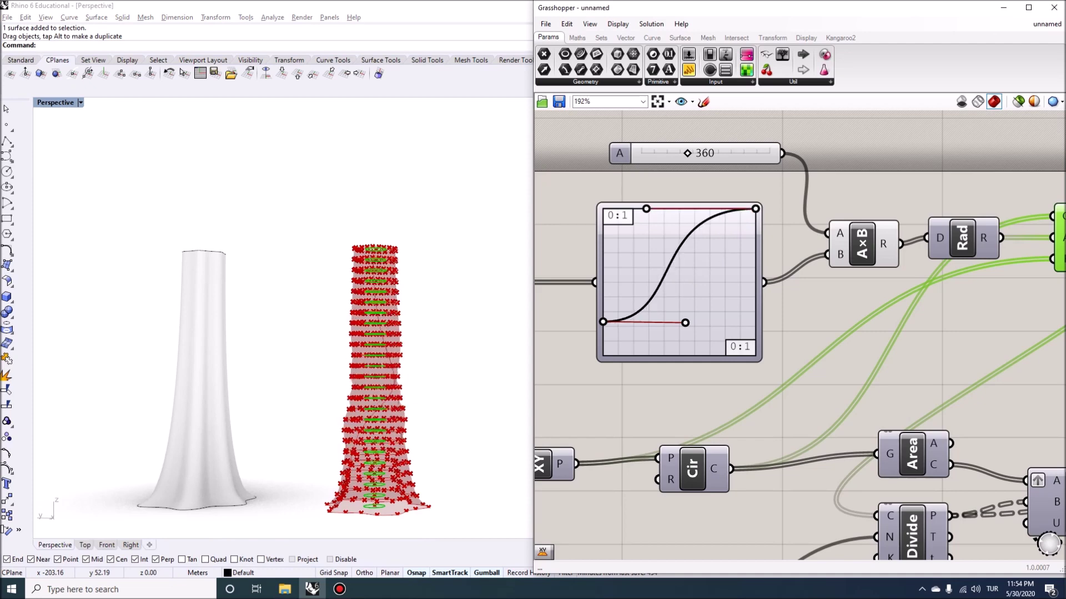
{"action": "right_click_drag", "start_coordinate": [333, 311], "coordinate": [338, 380]}
{"action": "left_click", "coordinate": [571, 322]}
Reduce the rotation angle slider feeding the twist multiplication to 134.
{"action": "scroll", "coordinate": [636, 273], "scroll_direction": "down", "scroll_amount": 2}
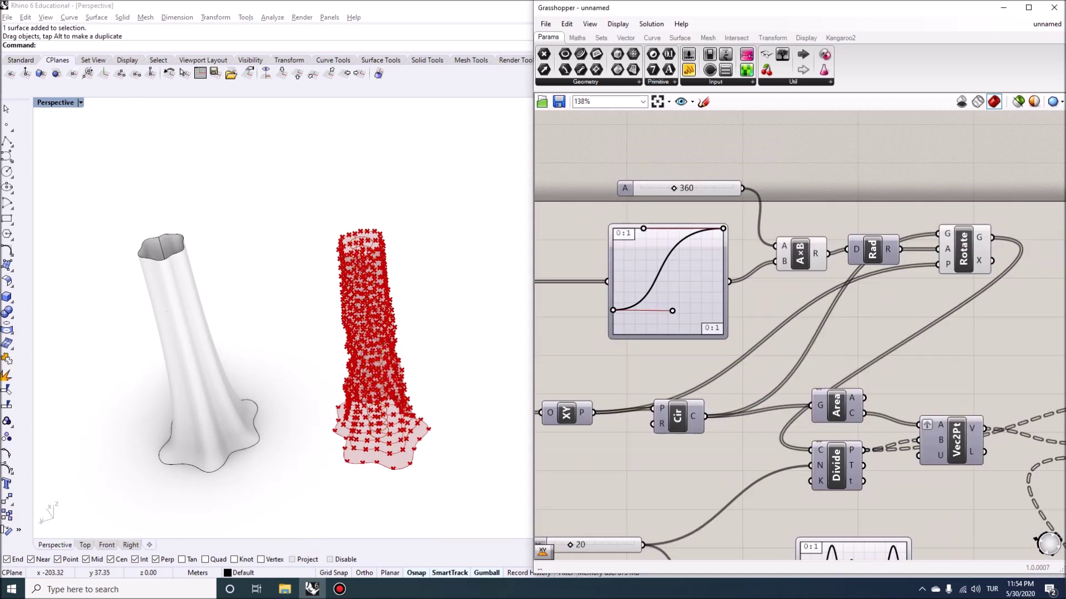
{"action": "scroll", "coordinate": [684, 207], "scroll_direction": "up", "scroll_amount": 2}
{"action": "left_click_drag", "start_coordinate": [668, 178], "coordinate": [640, 178]}
{"action": "mouse_move", "coordinate": [327, 344]}
{"action": "right_mouse_down"}
{"action": "mouse_move", "coordinate": [350, 283]}
{"action": "mouse_move", "coordinate": [328, 266]}
{"action": "mouse_move", "coordinate": [316, 327]}
{"action": "right_mouse_up"}
Disable the preview of all components between the twist Graph Mapper and Move, leaving the interpolated curves and loft previewed.
{"action": "scroll", "coordinate": [641, 356], "scroll_direction": "down", "scroll_amount": 4}
{"action": "mouse_move", "coordinate": [868, 371]}
{"action": "right_mouse_down"}
{"action": "mouse_move", "coordinate": [846, 255]}
{"action": "mouse_move", "coordinate": [757, 267]}
{"action": "right_mouse_up"}
{"action": "scroll", "coordinate": [846, 256], "scroll_direction": "down", "scroll_amount": 1}
{"action": "scroll", "coordinate": [846, 266], "scroll_direction": "down", "scroll_amount": 1}
{"action": "left_click_drag", "start_coordinate": [887, 477], "coordinate": [619, 162]}
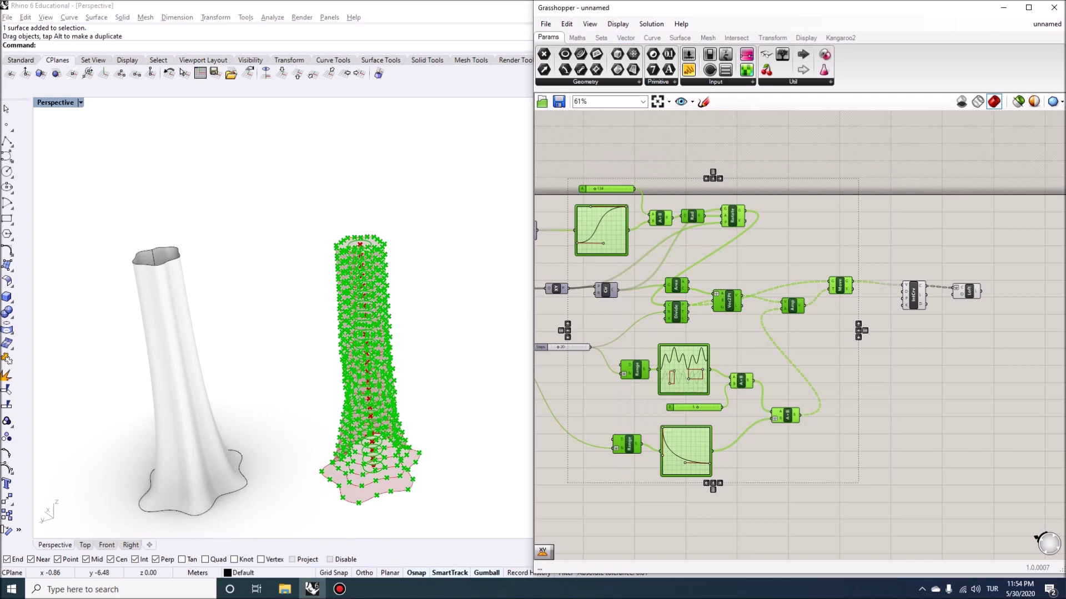
{"action": "left_click", "coordinate": [651, 24]}
{"action": "left_click", "coordinate": [694, 185]}
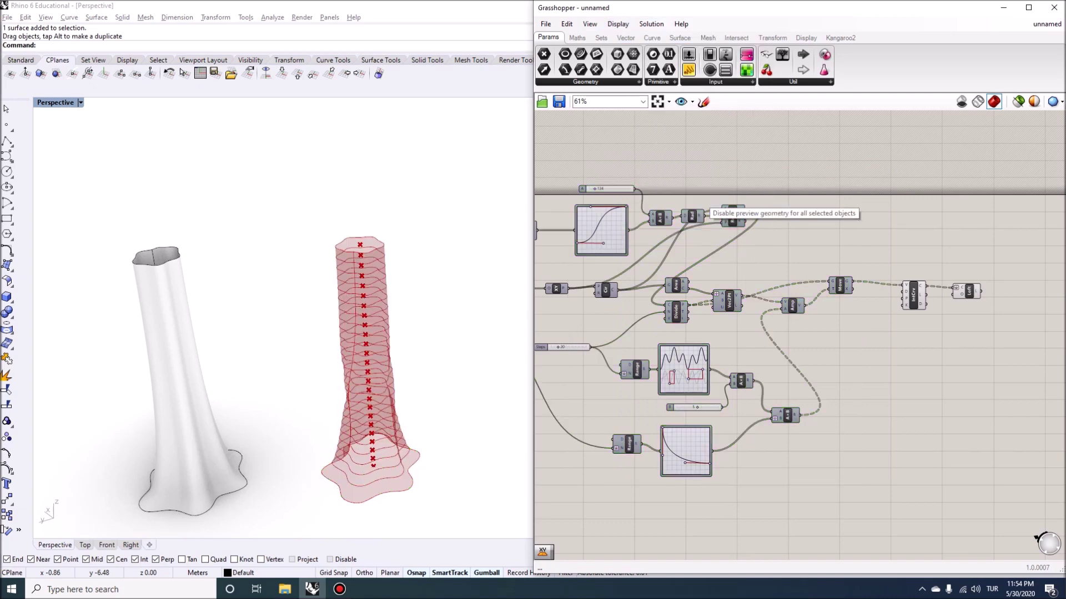
{"action": "right_click_drag", "start_coordinate": [311, 333], "coordinate": [327, 372]}
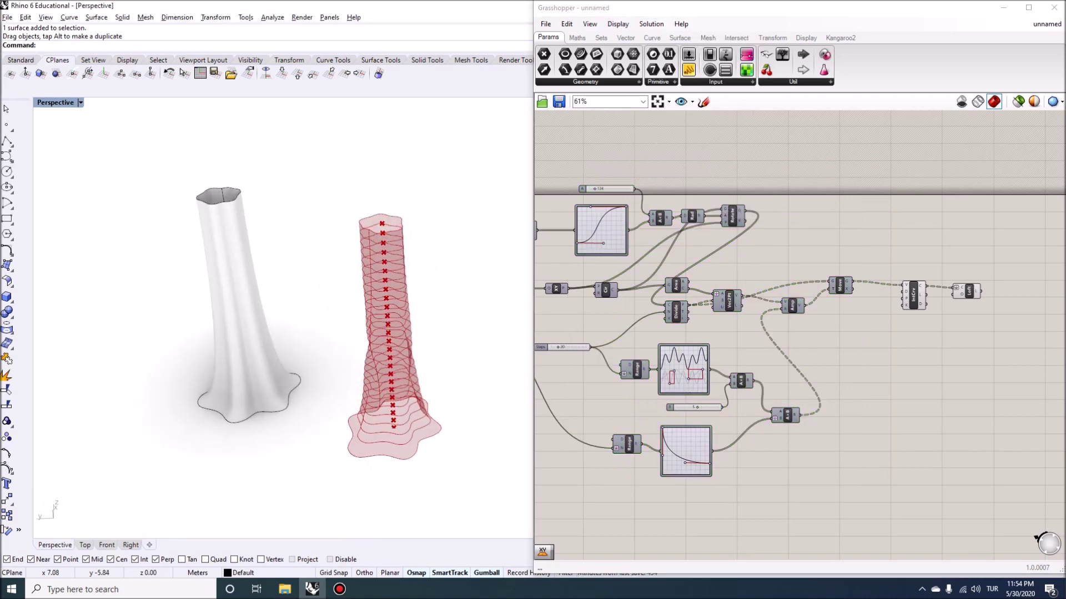
Bake the twisted column's Loft into Rhino with the default attributes.
{"action": "right_click", "coordinate": [969, 290]}
{"action": "left_click", "coordinate": [952, 338]}
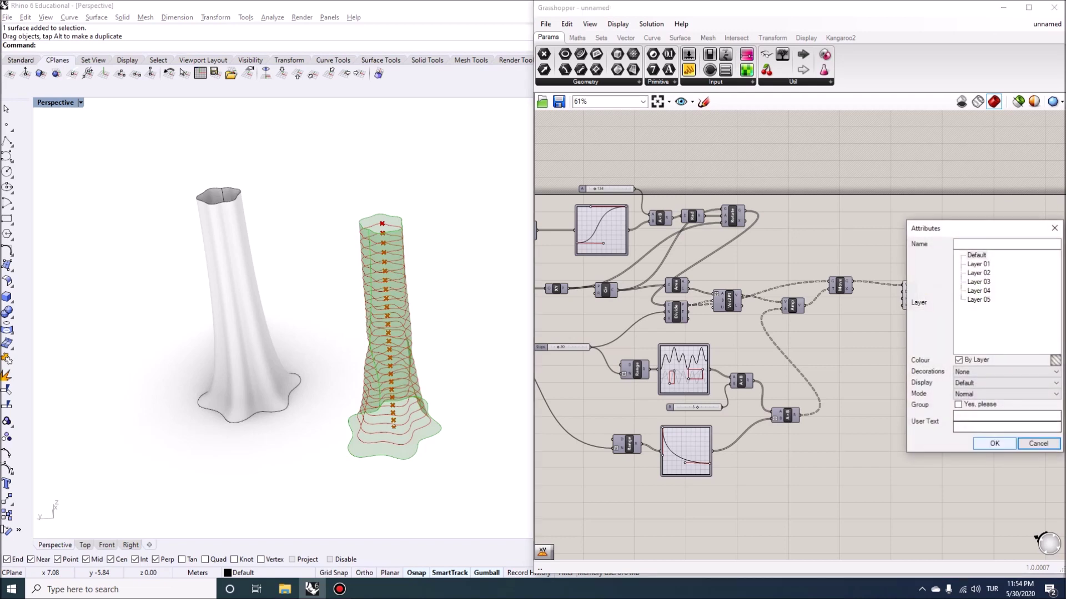
{"action": "left_click", "coordinate": [994, 442]}
Move the baked twisted column away from the preview, to the far side of the first baked column.
{"action": "right_click_drag", "start_coordinate": [421, 389], "coordinate": [383, 378]}
{"action": "scroll", "coordinate": [383, 377], "scroll_direction": "down", "scroll_amount": 4}
{"action": "left_click_drag", "start_coordinate": [402, 400], "coordinate": [213, 395]}
{"action": "left_click", "coordinate": [280, 419]}
{"action": "scroll", "coordinate": [287, 399], "scroll_direction": "up", "scroll_amount": 4}
{"action": "right_click_drag", "start_coordinate": [311, 427], "coordinate": [369, 419]}
{"action": "scroll", "coordinate": [337, 430], "scroll_direction": "down", "scroll_amount": 4}
{"action": "scroll", "coordinate": [277, 360], "scroll_direction": "up", "scroll_amount": 3}
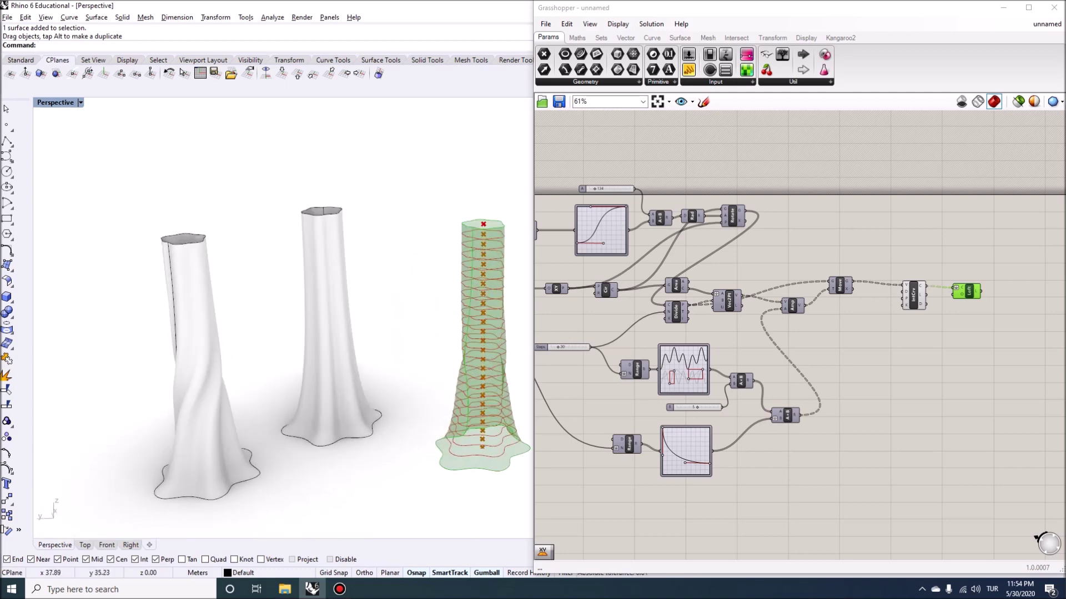
Reshape the flare profile Bezier so it starts at about mid-height and ends near the maximum, widening the column's upper end.
{"action": "scroll", "coordinate": [693, 506], "scroll_direction": "up", "scroll_amount": 4}
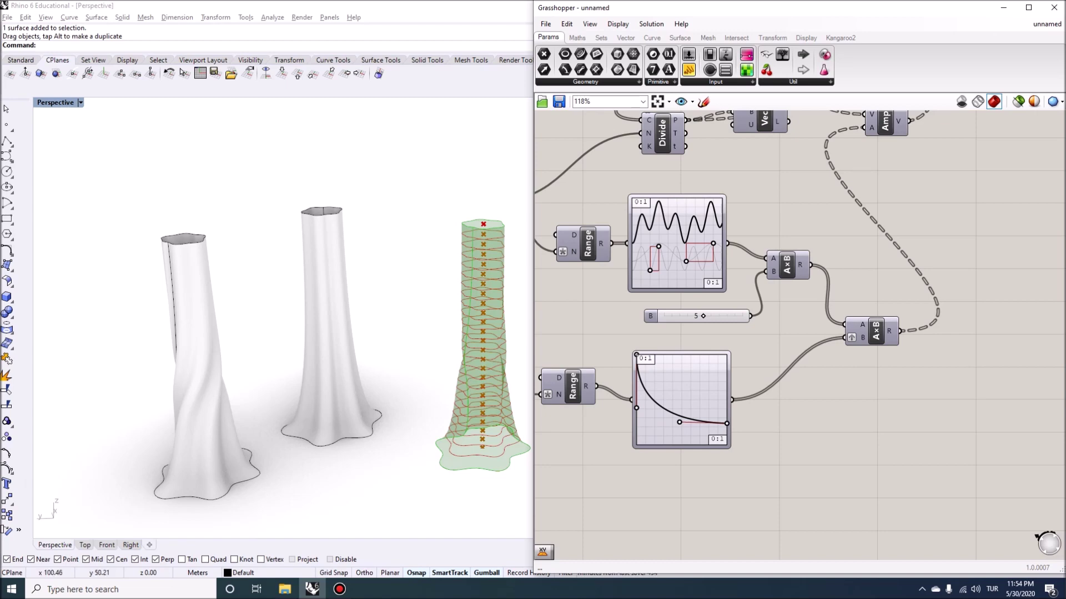
{"action": "scroll", "coordinate": [186, 277], "scroll_direction": "down", "scroll_amount": 4}
{"action": "mouse_move", "coordinate": [185, 278]}
{"action": "right_mouse_down"}
{"action": "mouse_move", "coordinate": [180, 244]}
{"action": "mouse_move", "coordinate": [200, 261]}
{"action": "mouse_move", "coordinate": [186, 260]}
{"action": "right_mouse_up"}
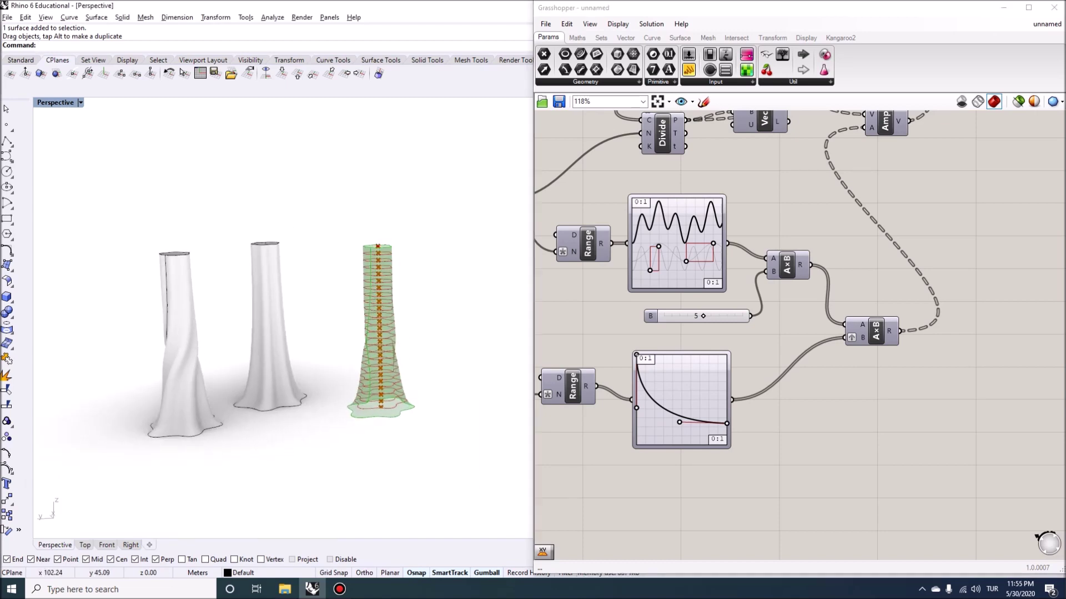
{"action": "scroll", "coordinate": [700, 383], "scroll_direction": "up", "scroll_amount": 3}
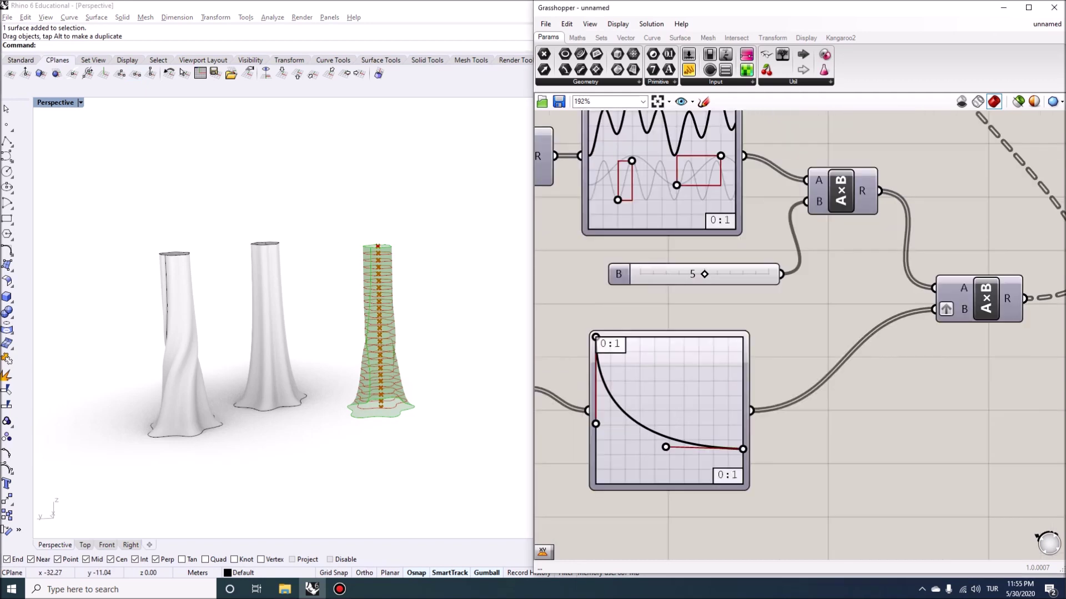
{"action": "right_click_drag", "start_coordinate": [701, 384], "coordinate": [732, 350]}
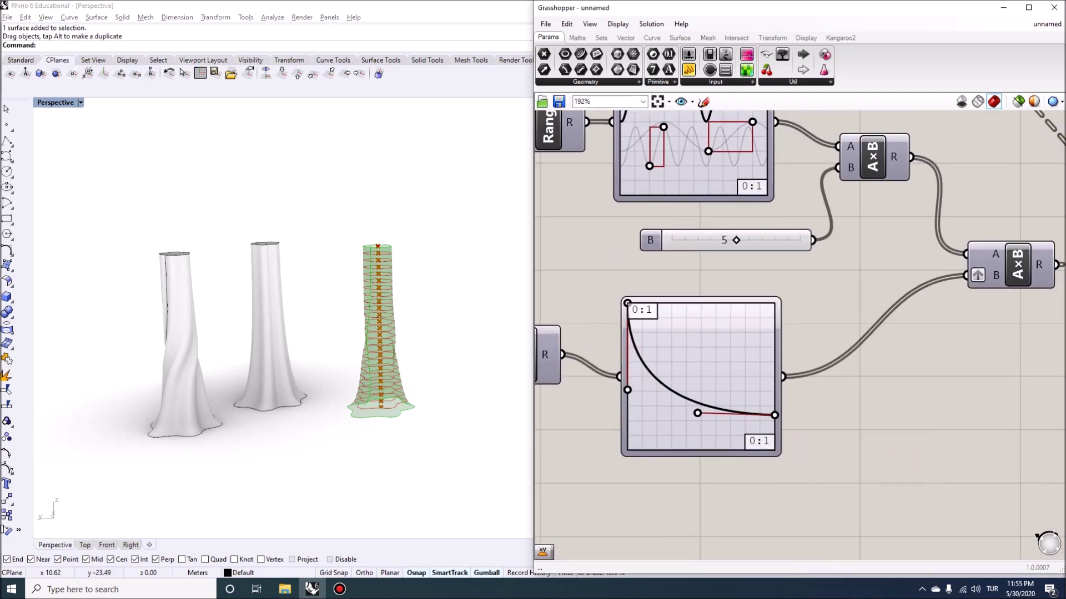
{"action": "left_click_drag", "start_coordinate": [774, 415], "coordinate": [774, 321]}
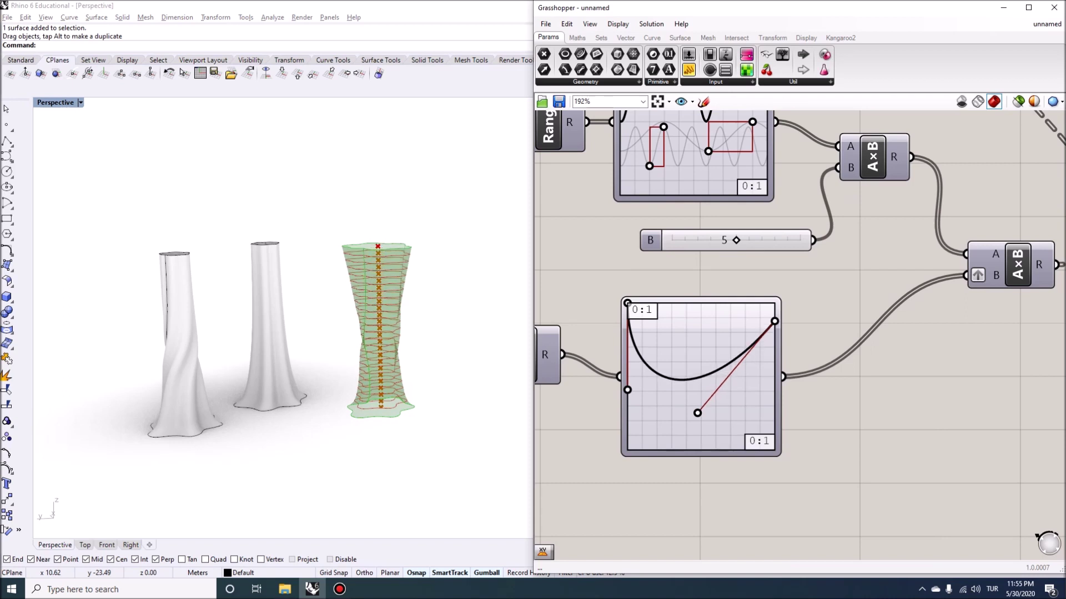
{"action": "left_click_drag", "start_coordinate": [628, 303], "coordinate": [668, 404]}
{"action": "left_click_drag", "start_coordinate": [623, 359], "coordinate": [622, 381]}
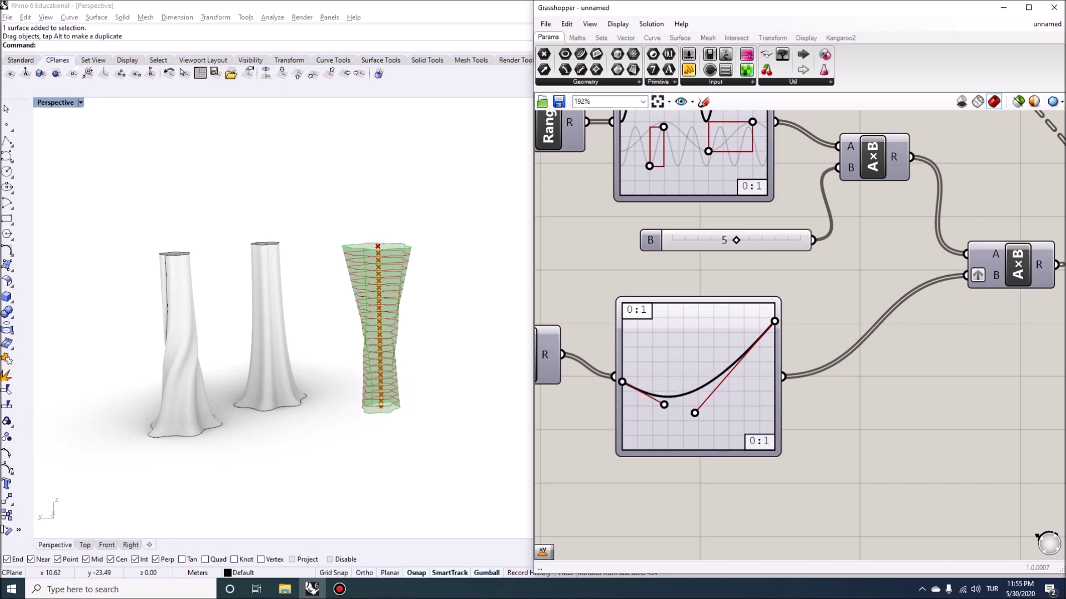
Smooth the flare profile by moving its end handle closer to the raised end point.
{"action": "scroll", "coordinate": [422, 285], "scroll_direction": "up", "scroll_amount": 5}
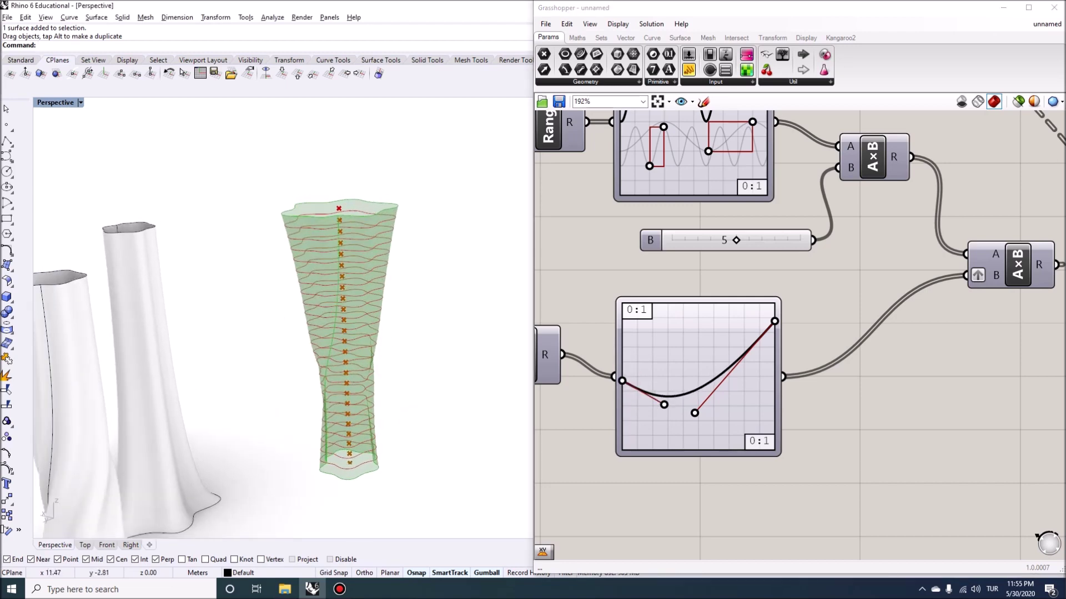
{"action": "left_click_drag", "start_coordinate": [694, 413], "coordinate": [727, 371]}
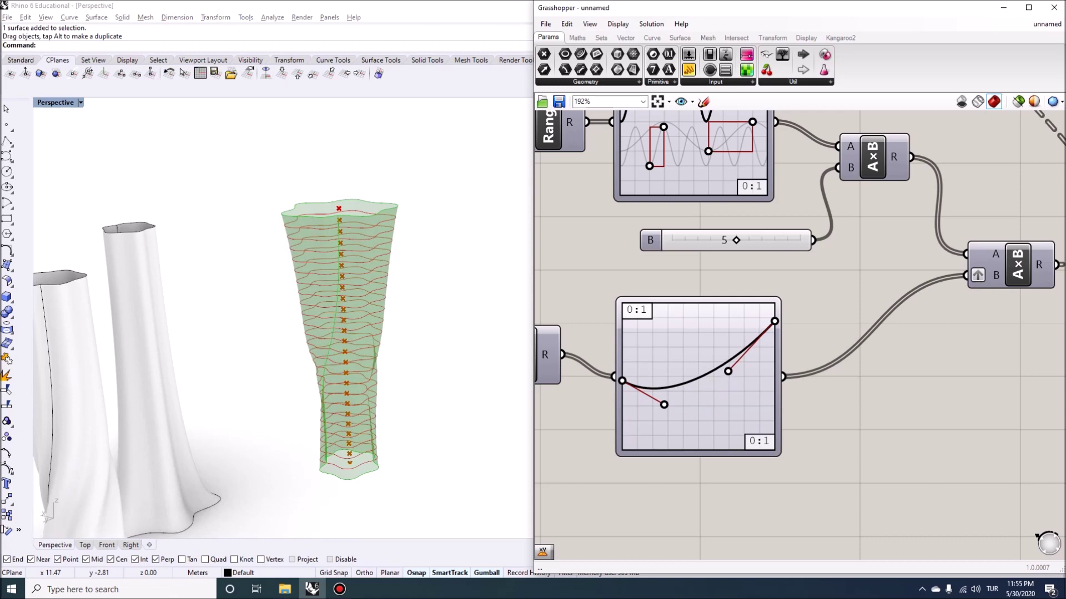
{"action": "right_click_drag", "start_coordinate": [472, 449], "coordinate": [413, 422]}
{"action": "scroll", "coordinate": [411, 422], "scroll_direction": "down", "scroll_amount": 4}
Widen the first sine wave in the fluting Graph Mapper to give the column fewer, broader flutes.
{"action": "right_click_drag", "start_coordinate": [659, 127], "coordinate": [644, 294]}
{"action": "scroll", "coordinate": [643, 277], "scroll_direction": "up", "scroll_amount": 3}
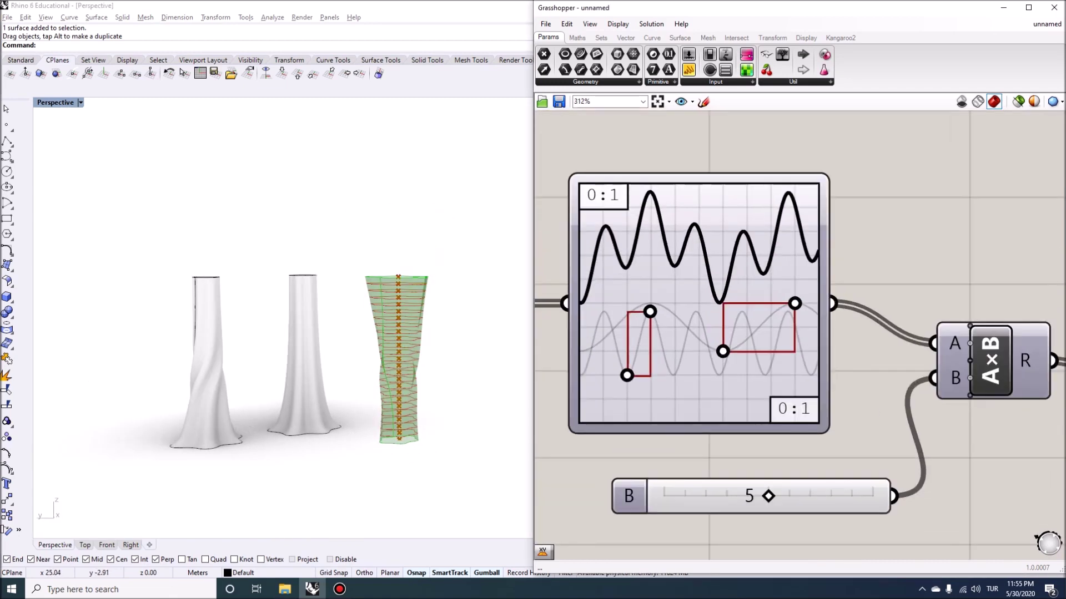
{"action": "left_click_drag", "start_coordinate": [649, 312], "coordinate": [671, 319]}
{"action": "right_click_drag", "start_coordinate": [450, 322], "coordinate": [427, 394]}
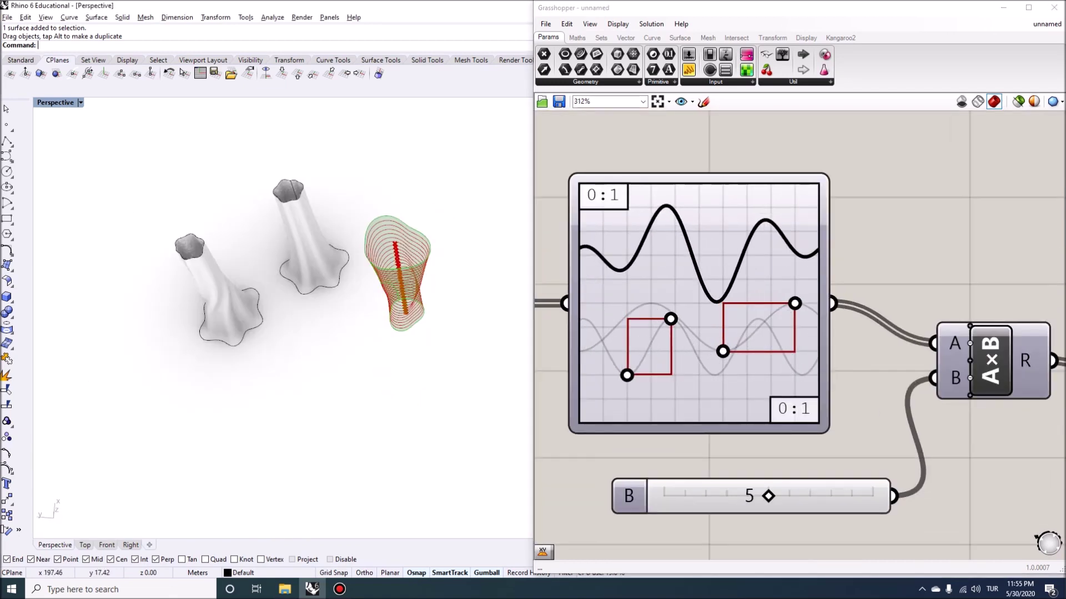
{"action": "scroll", "coordinate": [392, 278], "scroll_direction": "up", "scroll_amount": 3}
{"action": "right_click_drag", "start_coordinate": [392, 333], "coordinate": [394, 272]}
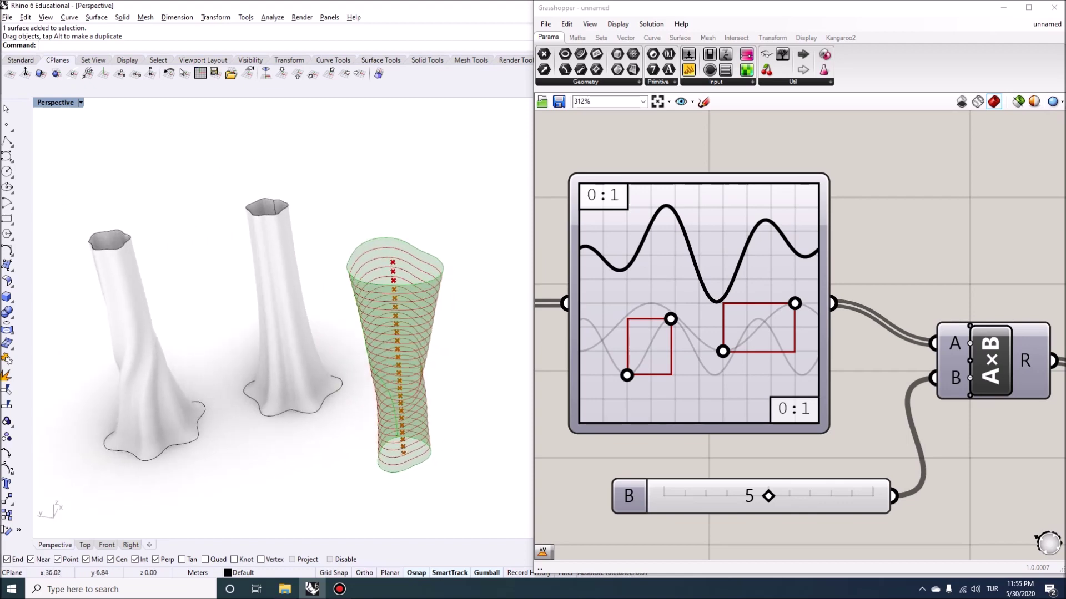
{"action": "mouse_move", "coordinate": [670, 319]}
{"action": "left_mouse_down"}
{"action": "mouse_move", "coordinate": [682, 317]}
{"action": "mouse_move", "coordinate": [652, 304]}
{"action": "mouse_move", "coordinate": [664, 312]}
{"action": "left_mouse_up"}
{"action": "mouse_move", "coordinate": [361, 267]}
{"action": "right_mouse_down"}
{"action": "mouse_move", "coordinate": [356, 383]}
{"action": "mouse_move", "coordinate": [372, 254]}
{"action": "right_mouse_up"}
Bake the upward-flaring column's Loft into Rhino.
{"action": "scroll", "coordinate": [682, 301], "scroll_direction": "down", "scroll_amount": 7}
{"action": "right_click_drag", "start_coordinate": [1024, 206], "coordinate": [874, 227]}
{"action": "scroll", "coordinate": [874, 228], "scroll_direction": "up", "scroll_amount": 3}
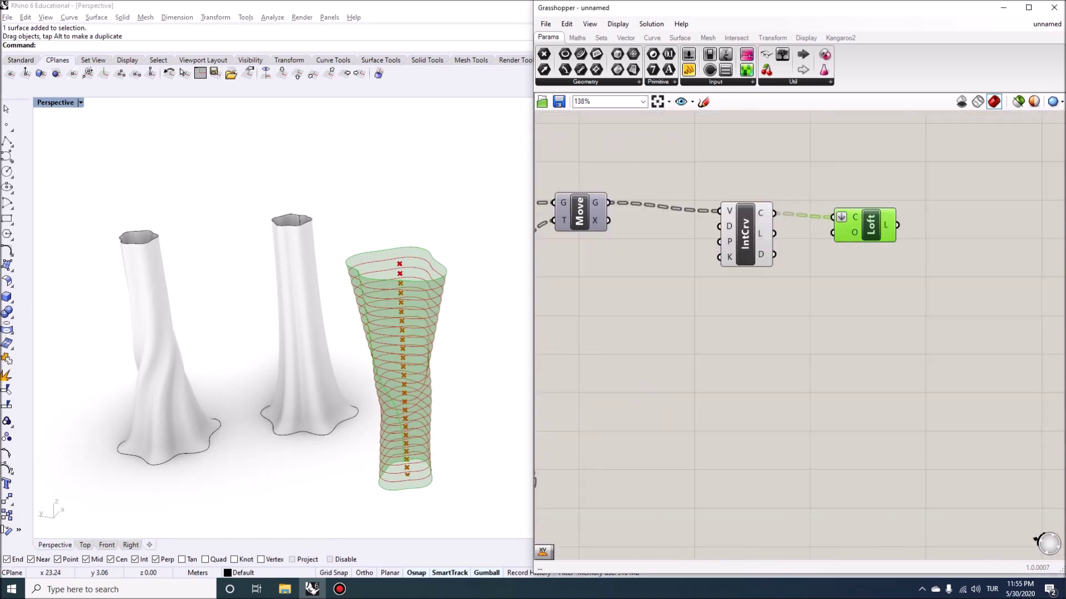
{"action": "right_click", "coordinate": [874, 228]}
{"action": "left_click", "coordinate": [903, 273]}
{"action": "left_click", "coordinate": [914, 380]}
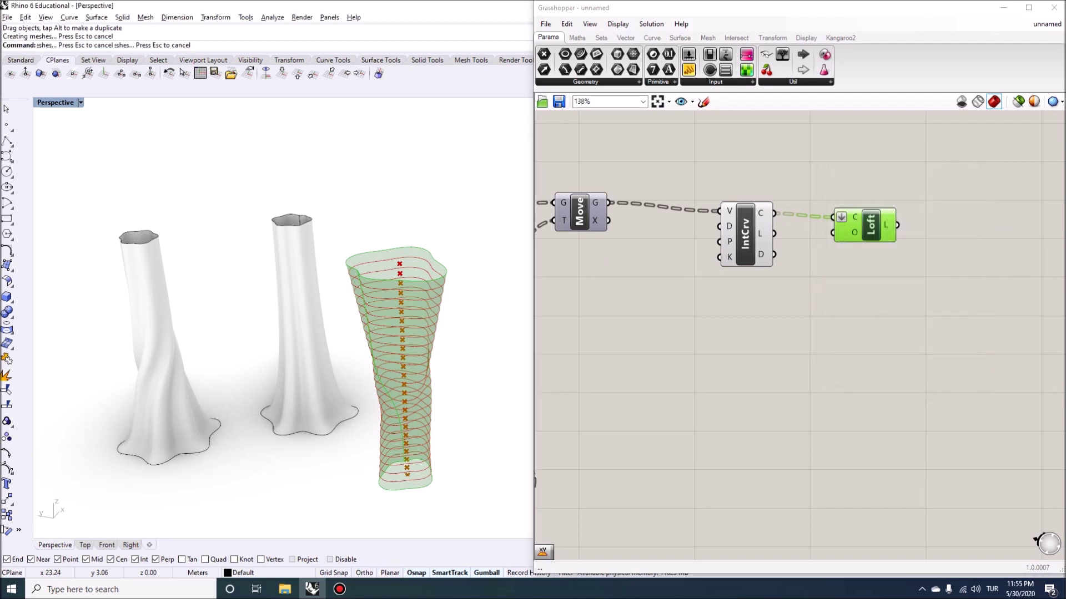
Move the newly baked upward-flaring column to the end of the row, beyond the twisted column.
{"action": "scroll", "coordinate": [277, 333], "scroll_direction": "down", "scroll_amount": 3}
{"action": "left_click_drag", "start_coordinate": [413, 389], "coordinate": [233, 394]}
{"action": "right_click_drag", "start_coordinate": [277, 460], "coordinate": [403, 409]}
{"action": "scroll", "coordinate": [333, 444], "scroll_direction": "up", "scroll_amount": 4}
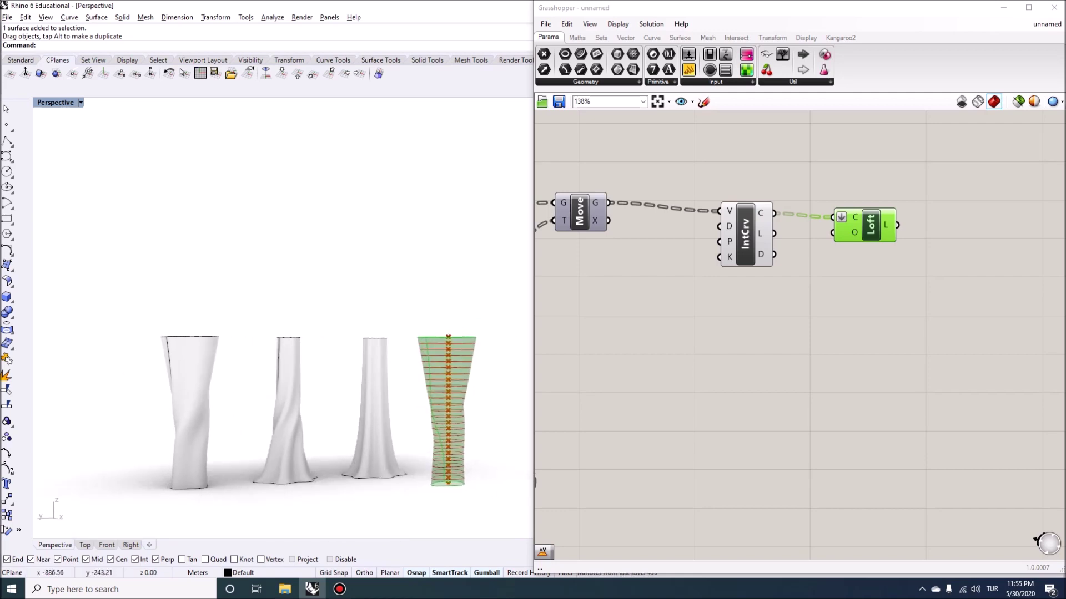
Try varying the number of stacked circles with the Count slider feeding the Series component.
{"action": "right_click_drag", "start_coordinate": [655, 333], "coordinate": [1027, 349]}
{"action": "scroll", "coordinate": [999, 350], "scroll_direction": "down", "scroll_amount": 4}
{"action": "scroll", "coordinate": [611, 322], "scroll_direction": "up", "scroll_amount": 7}
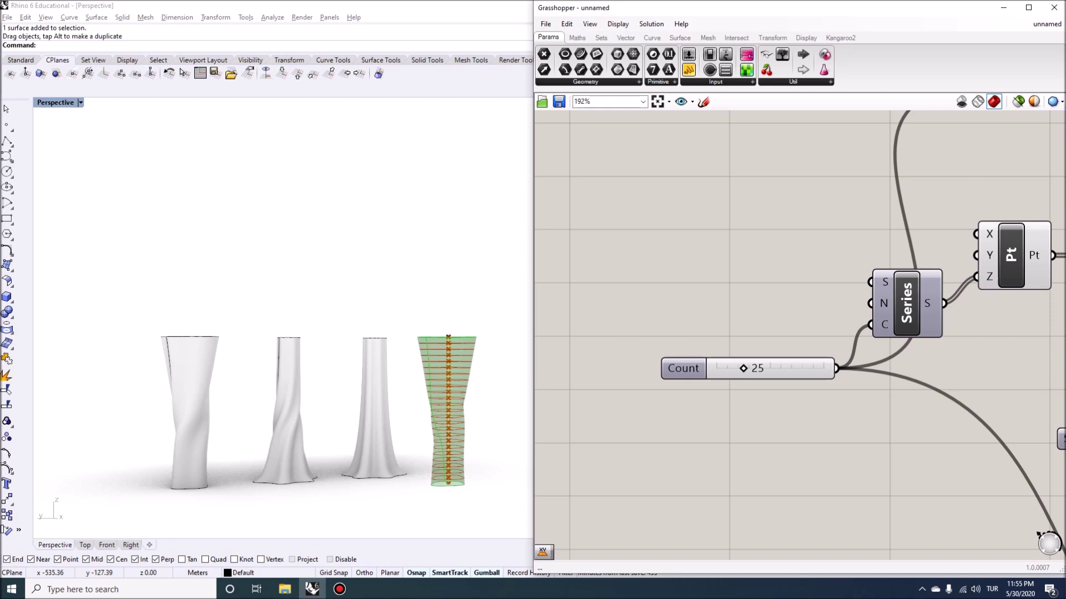
{"action": "mouse_move", "coordinate": [742, 369]}
{"action": "left_mouse_down"}
{"action": "mouse_move", "coordinate": [727, 368]}
{"action": "mouse_move", "coordinate": [745, 368]}
{"action": "left_mouse_up"}
{"action": "right_click_drag", "start_coordinate": [355, 289], "coordinate": [361, 341]}
Try varying the flute depth with the slider that multiplies the fluting graph's values.
{"action": "right_click_drag", "start_coordinate": [910, 400], "coordinate": [775, 357]}
{"action": "right_click_drag", "start_coordinate": [988, 411], "coordinate": [622, 317]}
{"action": "scroll", "coordinate": [621, 316], "scroll_direction": "down", "scroll_amount": 4}
{"action": "right_click_drag", "start_coordinate": [907, 412], "coordinate": [736, 360]}
{"action": "scroll", "coordinate": [736, 359], "scroll_direction": "up", "scroll_amount": 3}
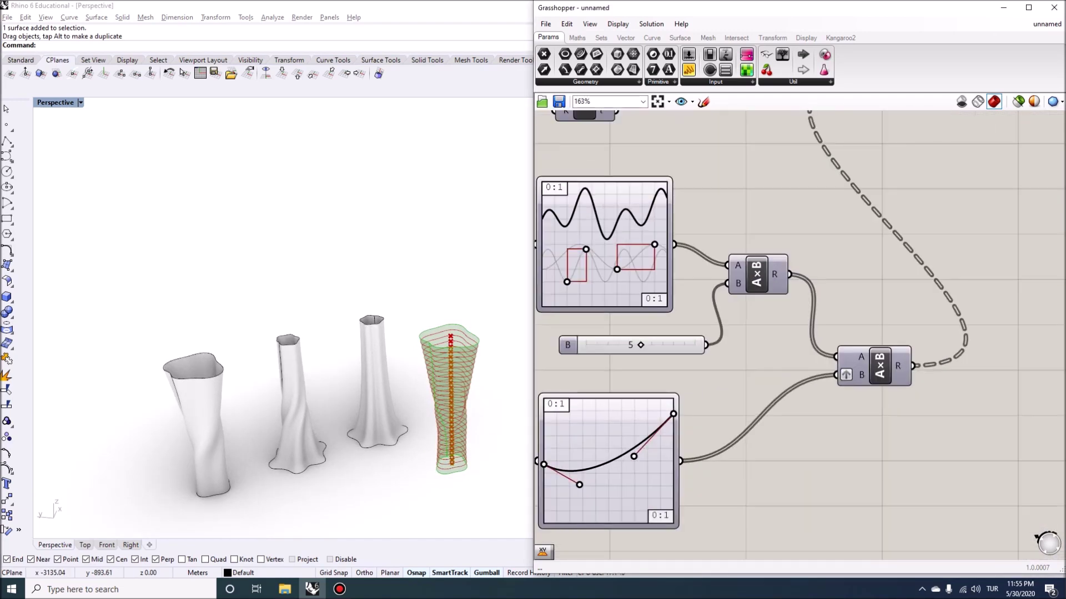
{"action": "left_click_drag", "start_coordinate": [640, 345], "coordinate": [651, 344]}
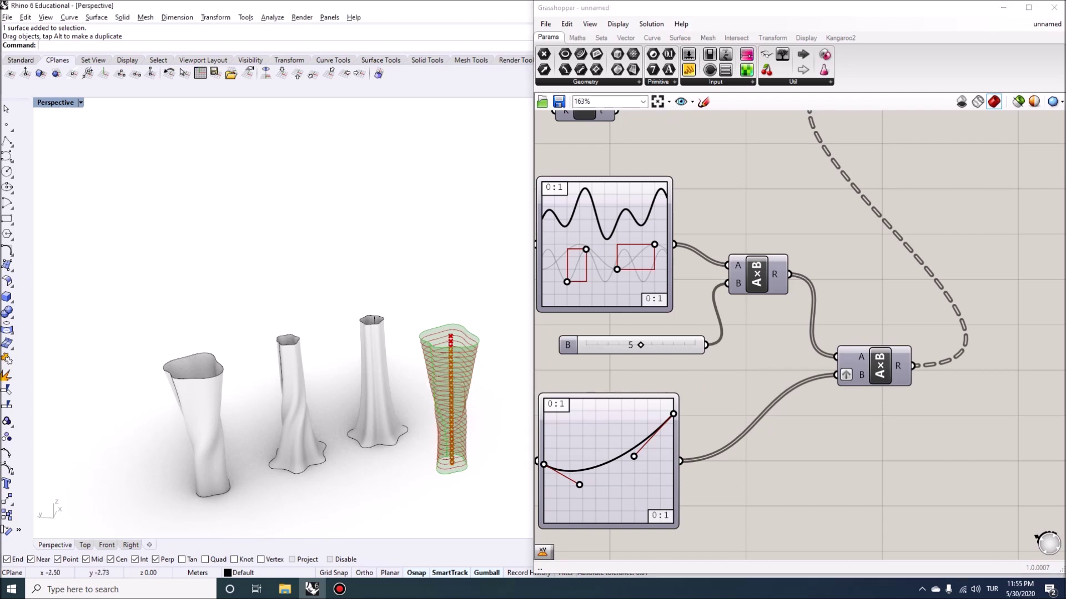
Examine the three baked columns beside the live loft preview and review the complete definition.
{"action": "right_click_drag", "start_coordinate": [471, 444], "coordinate": [430, 400]}
{"action": "scroll", "coordinate": [430, 444], "scroll_direction": "down", "scroll_amount": 3}
{"action": "scroll", "coordinate": [417, 384], "scroll_direction": "down", "scroll_amount": 3}
{"action": "scroll", "coordinate": [371, 429], "scroll_direction": "up", "scroll_amount": 4}
{"action": "scroll", "coordinate": [405, 388], "scroll_direction": "down", "scroll_amount": 3}
{"action": "scroll", "coordinate": [404, 485], "scroll_direction": "up", "scroll_amount": 5}
{"action": "scroll", "coordinate": [410, 408], "scroll_direction": "up", "scroll_amount": 2}
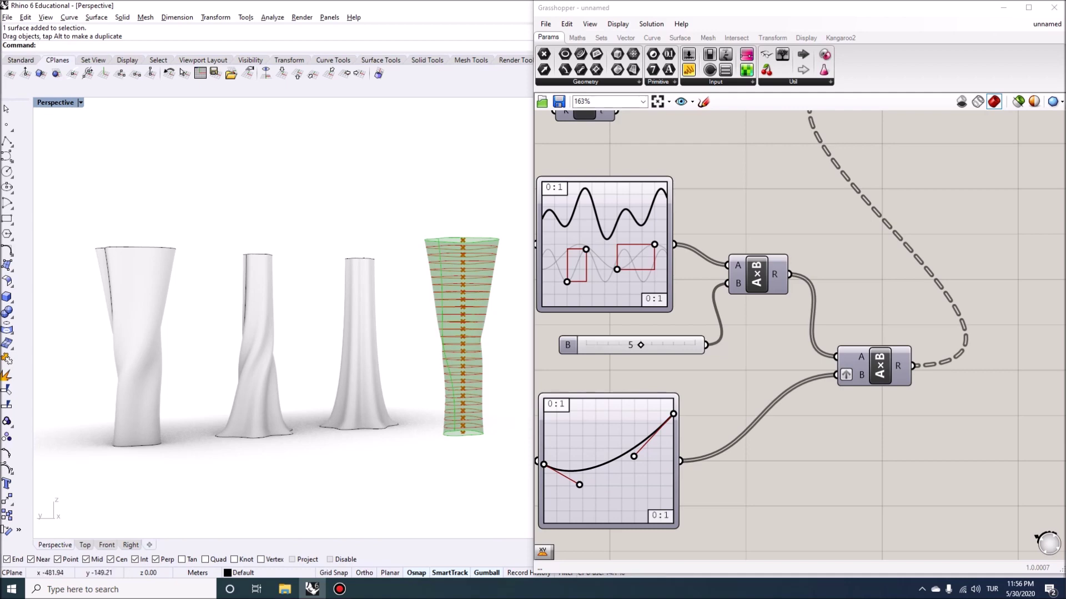
{"action": "scroll", "coordinate": [799, 333], "scroll_direction": "down", "scroll_amount": 5}
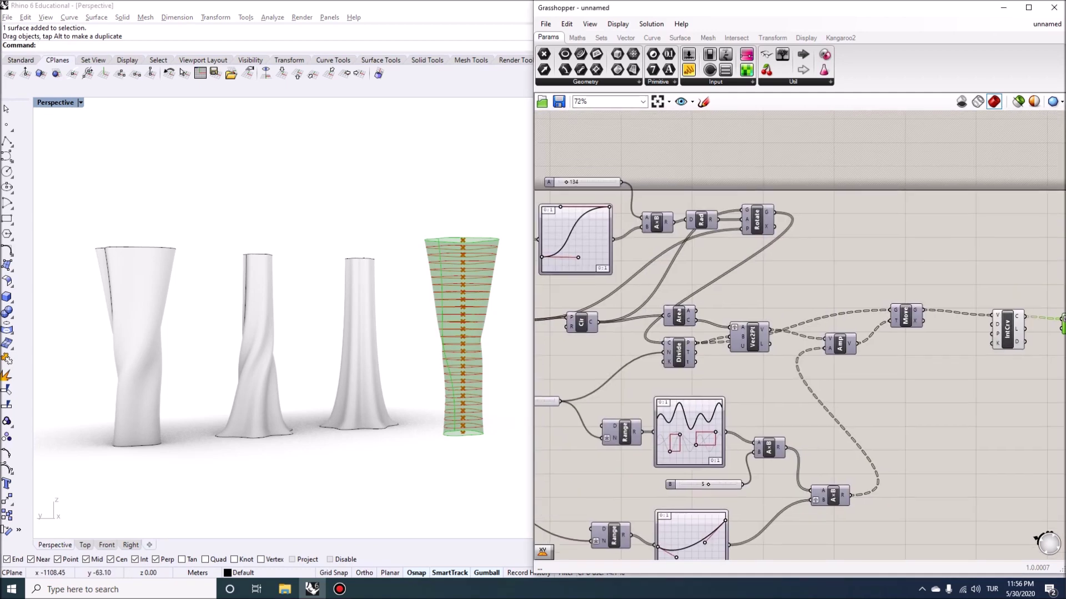
{"action": "right_click_drag", "start_coordinate": [888, 400], "coordinate": [912, 378]}
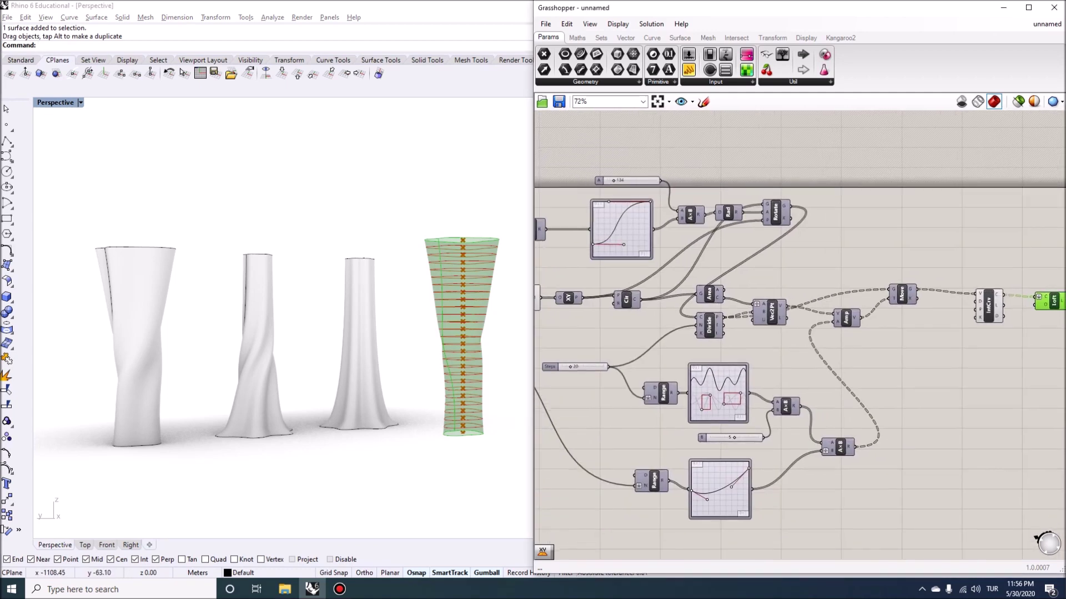
{"action": "right_click_drag", "start_coordinate": [383, 419], "coordinate": [408, 456]}
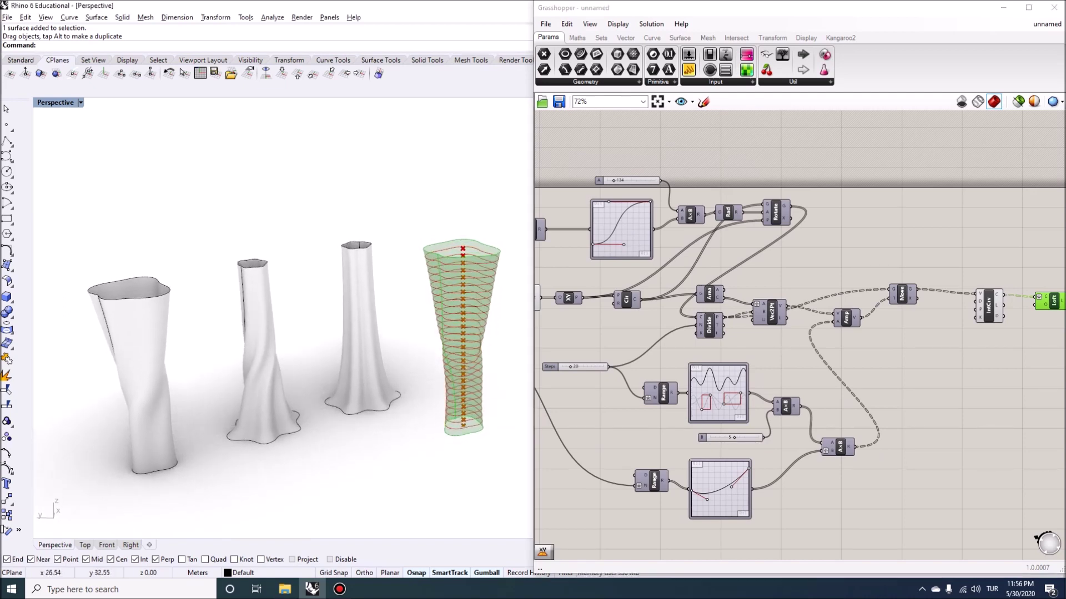
{"action": "scroll", "coordinate": [738, 310], "scroll_direction": "down", "scroll_amount": 1}
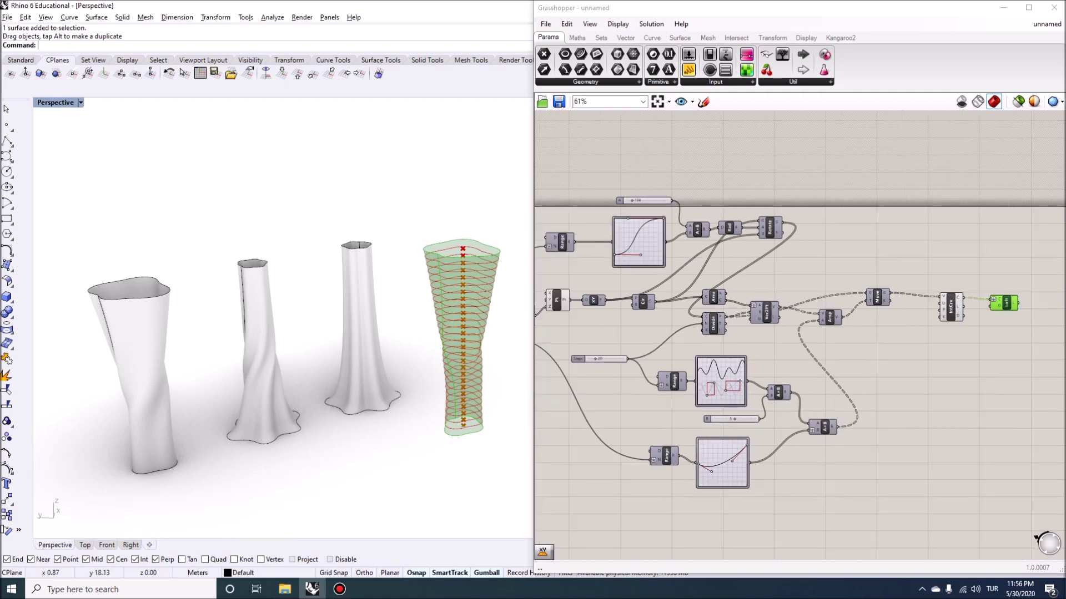